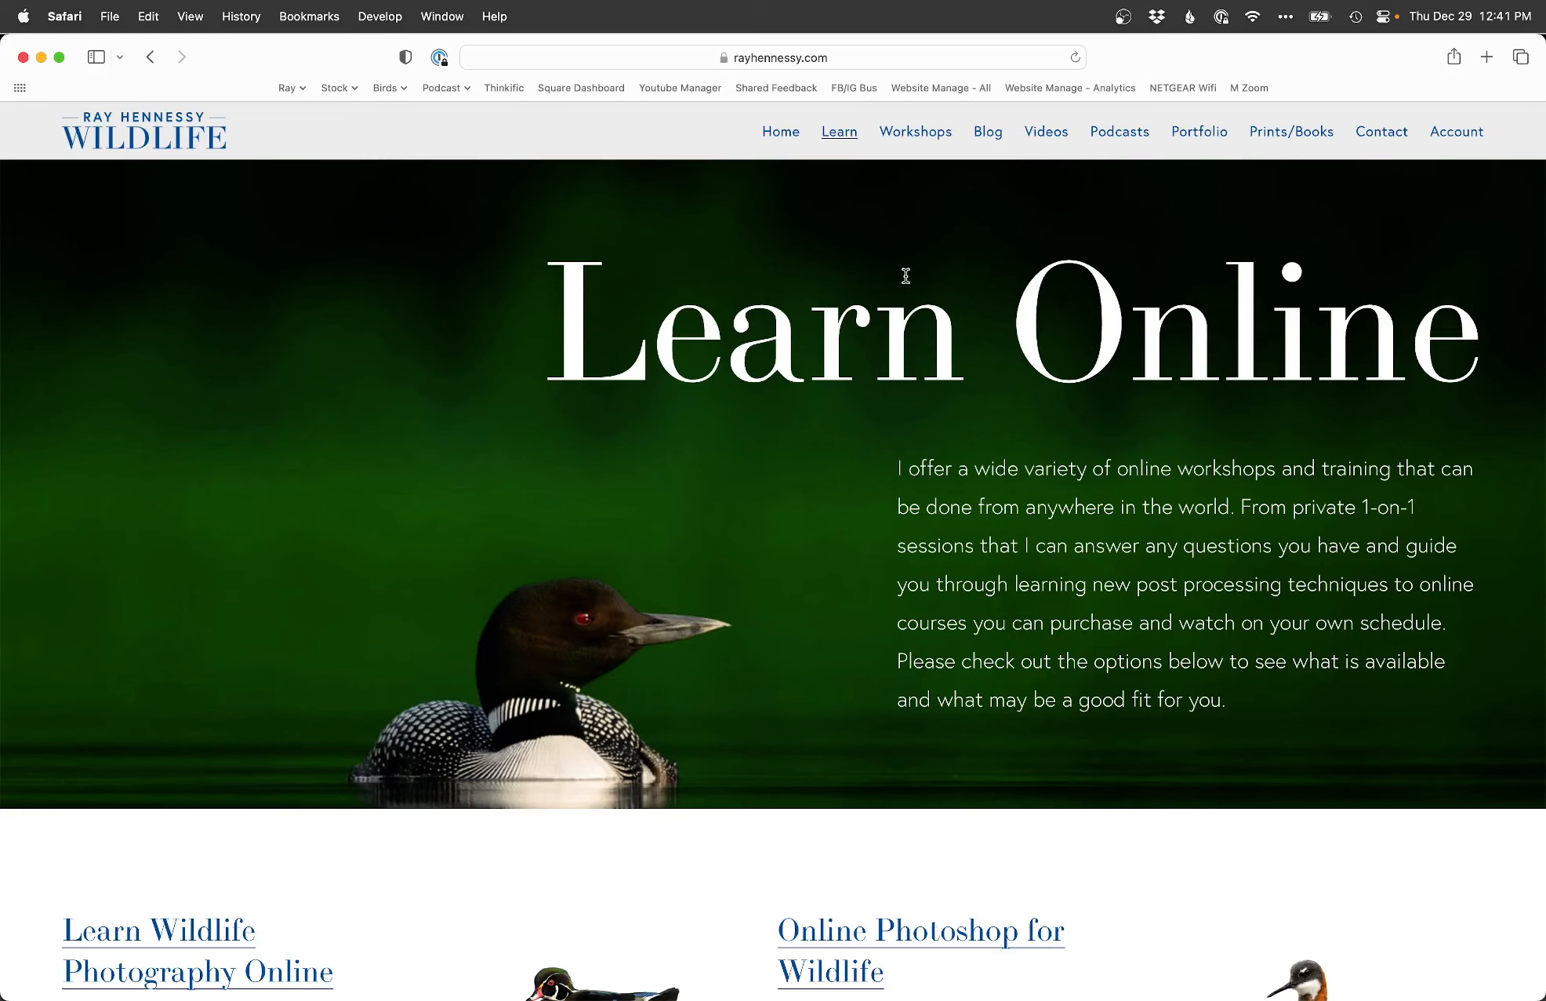
- Look through the online course offerings on the Learn Online page
{"action": "mouse_move", "coordinate": [842, 133]}
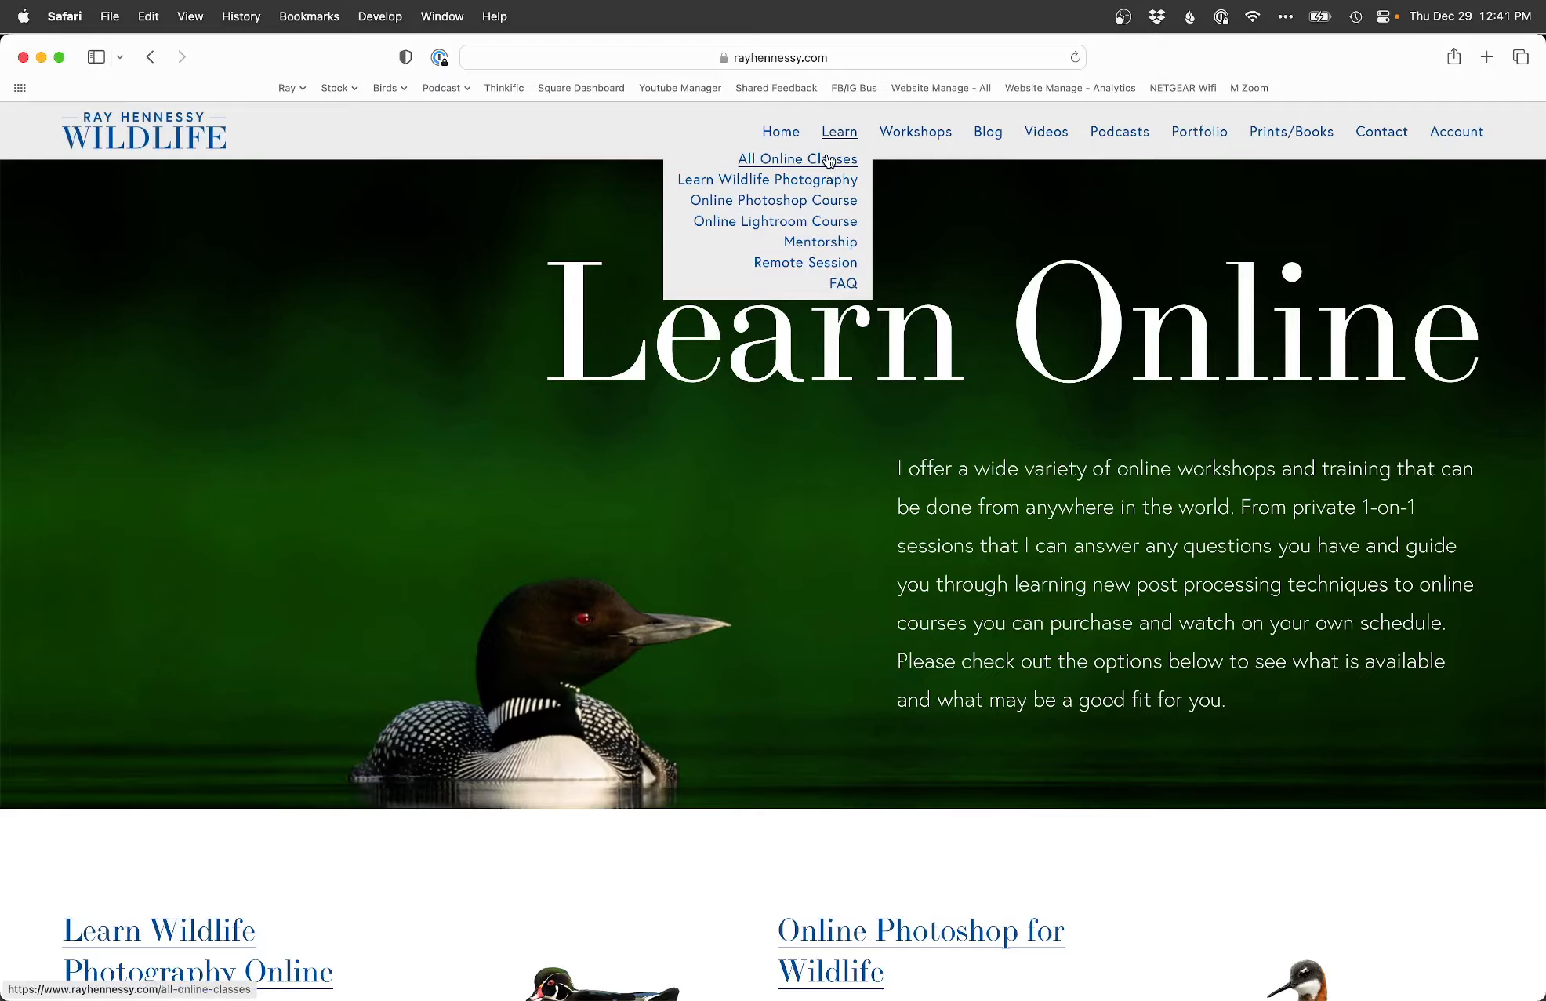
{"action": "scroll", "coordinate": [805, 683], "scroll_direction": "down", "scroll_amount": 5}
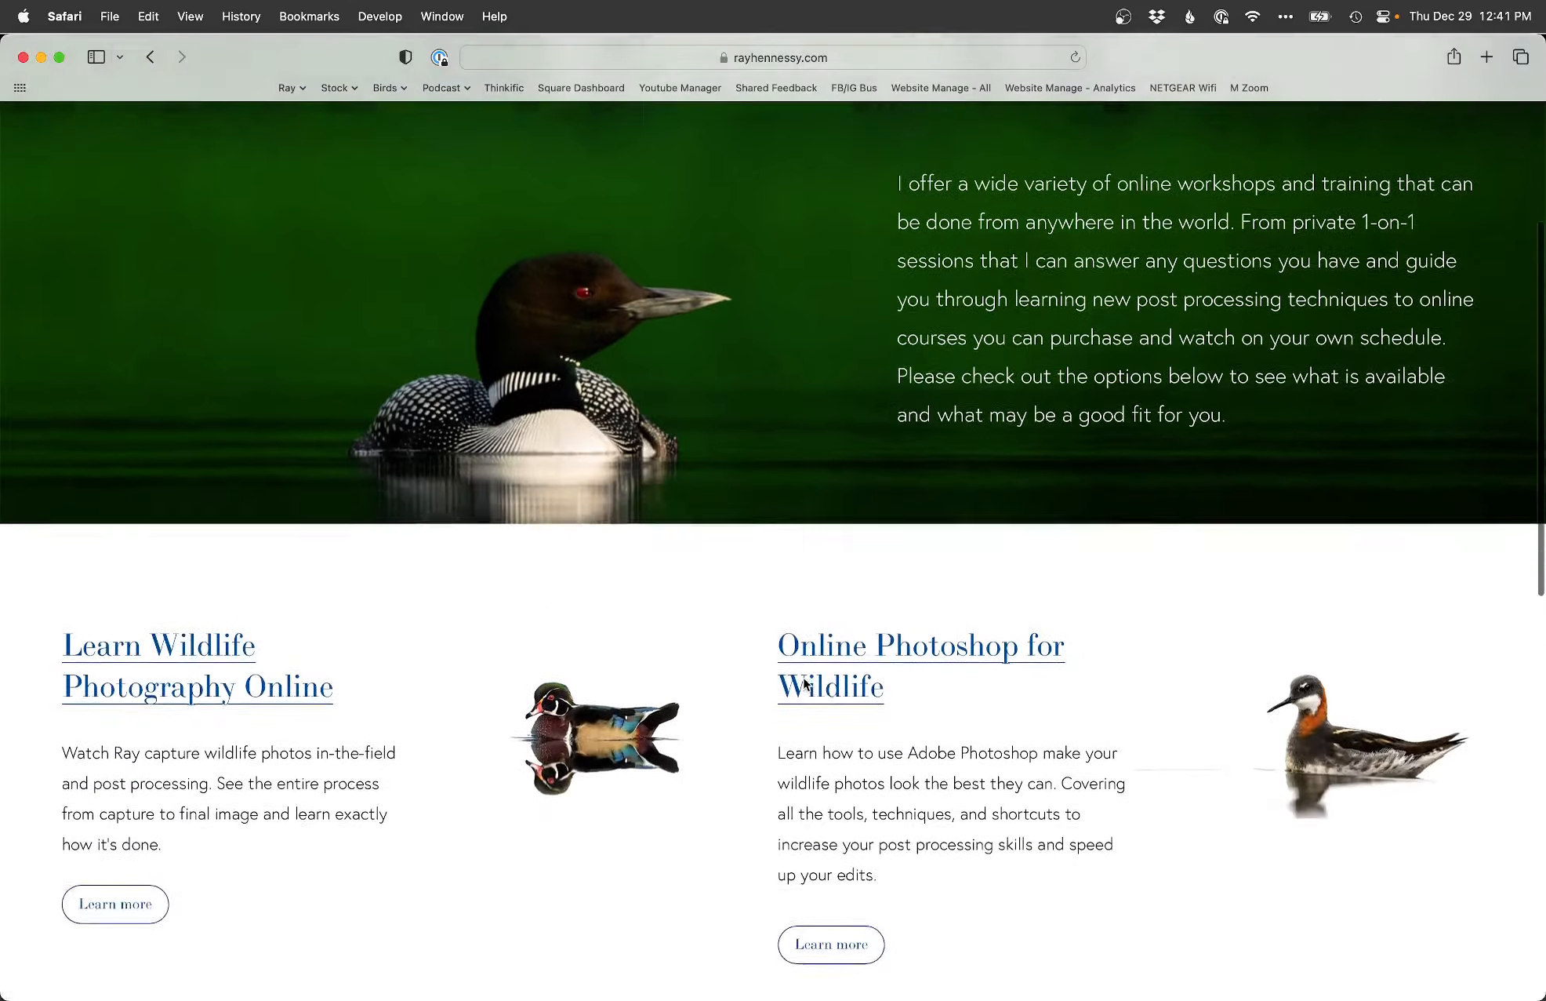
{"action": "scroll", "coordinate": [804, 683], "scroll_direction": "down", "scroll_amount": 6}
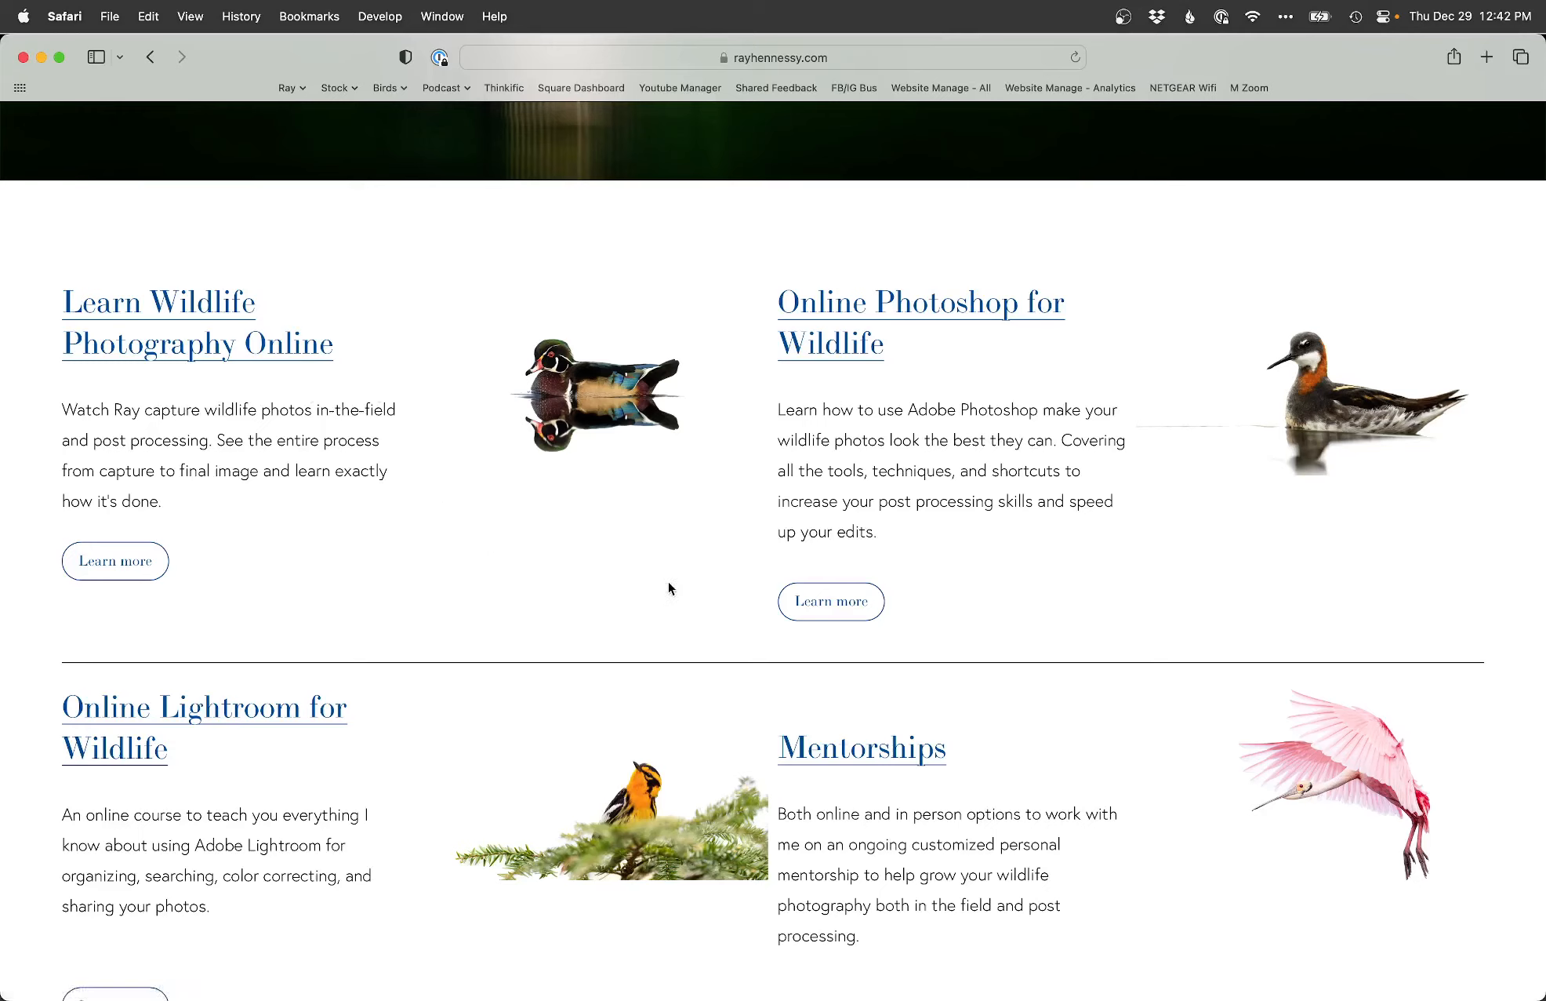
- Switch to Lightroom Classic, straighten the shorebird photo by 2.14 degrees along the sand line, and crop it tighter around the feeding bird
{"action": "key", "text": "super+Tab"}
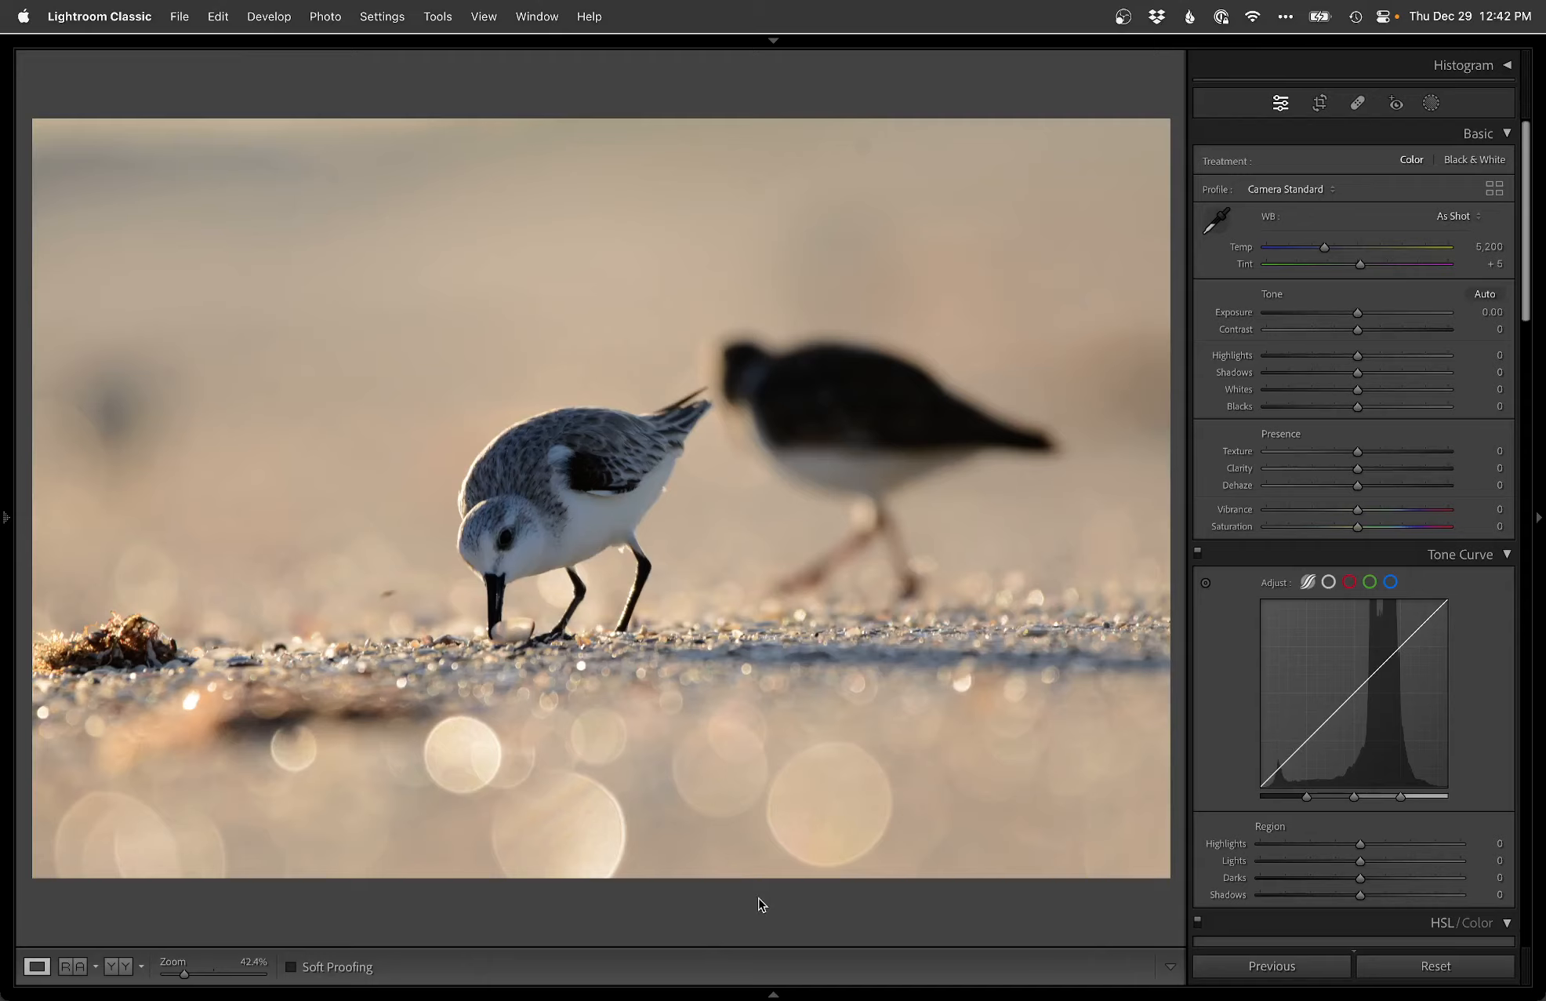
{"action": "key", "text": "r"}
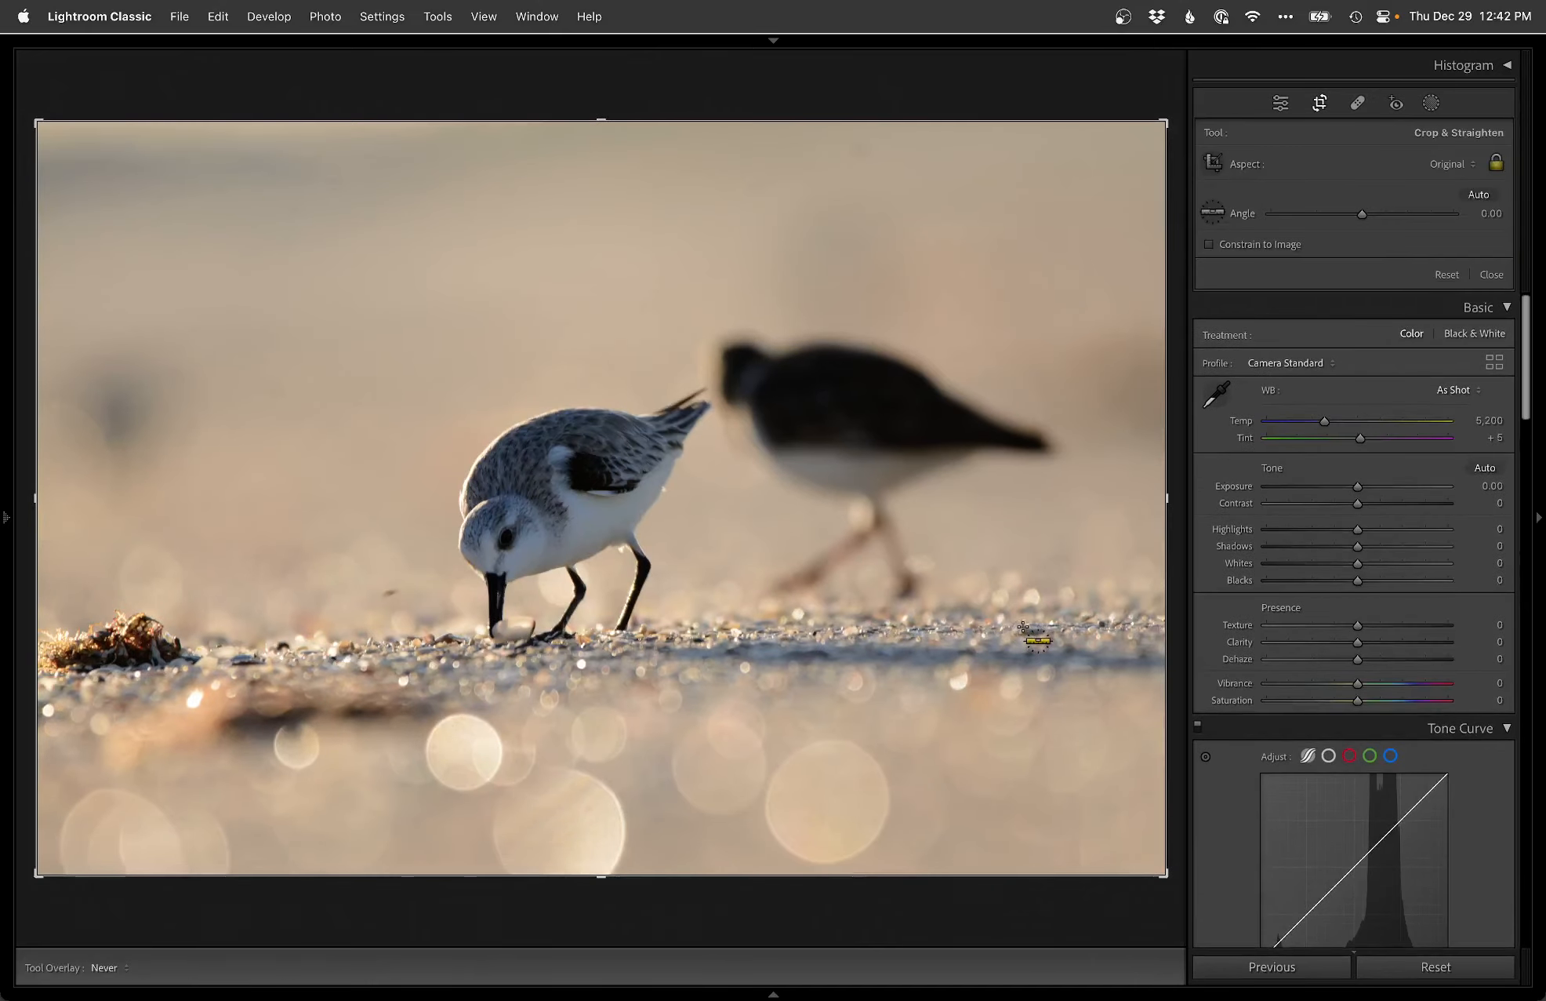
{"action": "left_click_drag", "start_coordinate": [1024, 627], "coordinate": [51, 663]}
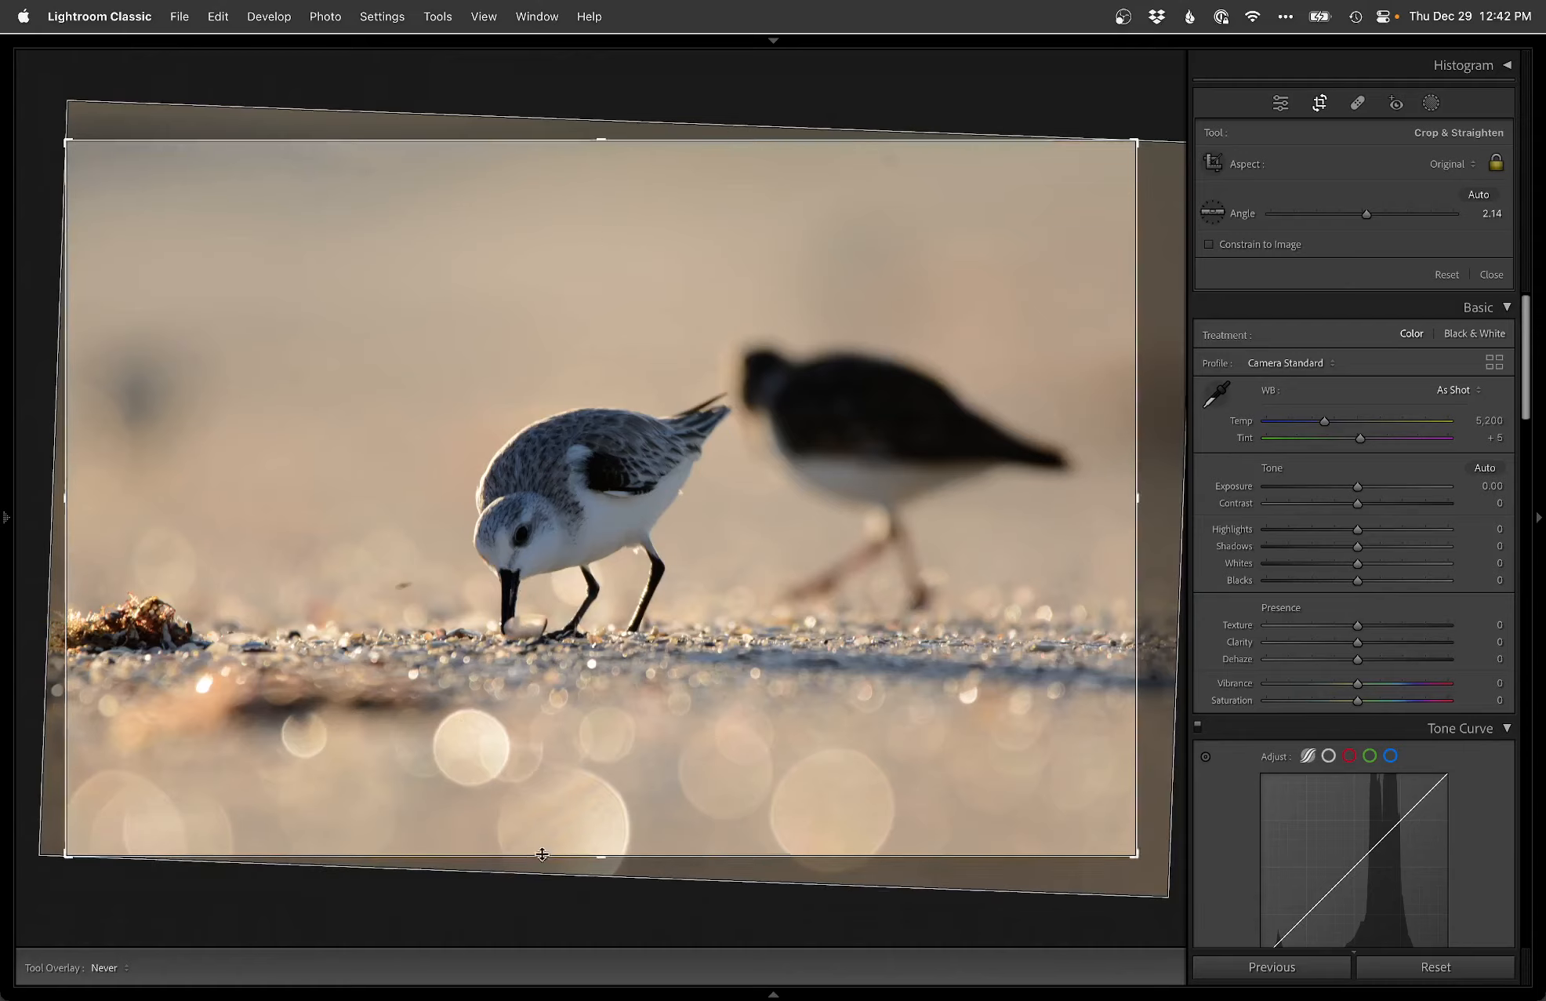
{"action": "left_click_drag", "start_coordinate": [1135, 141], "coordinate": [1120, 158]}
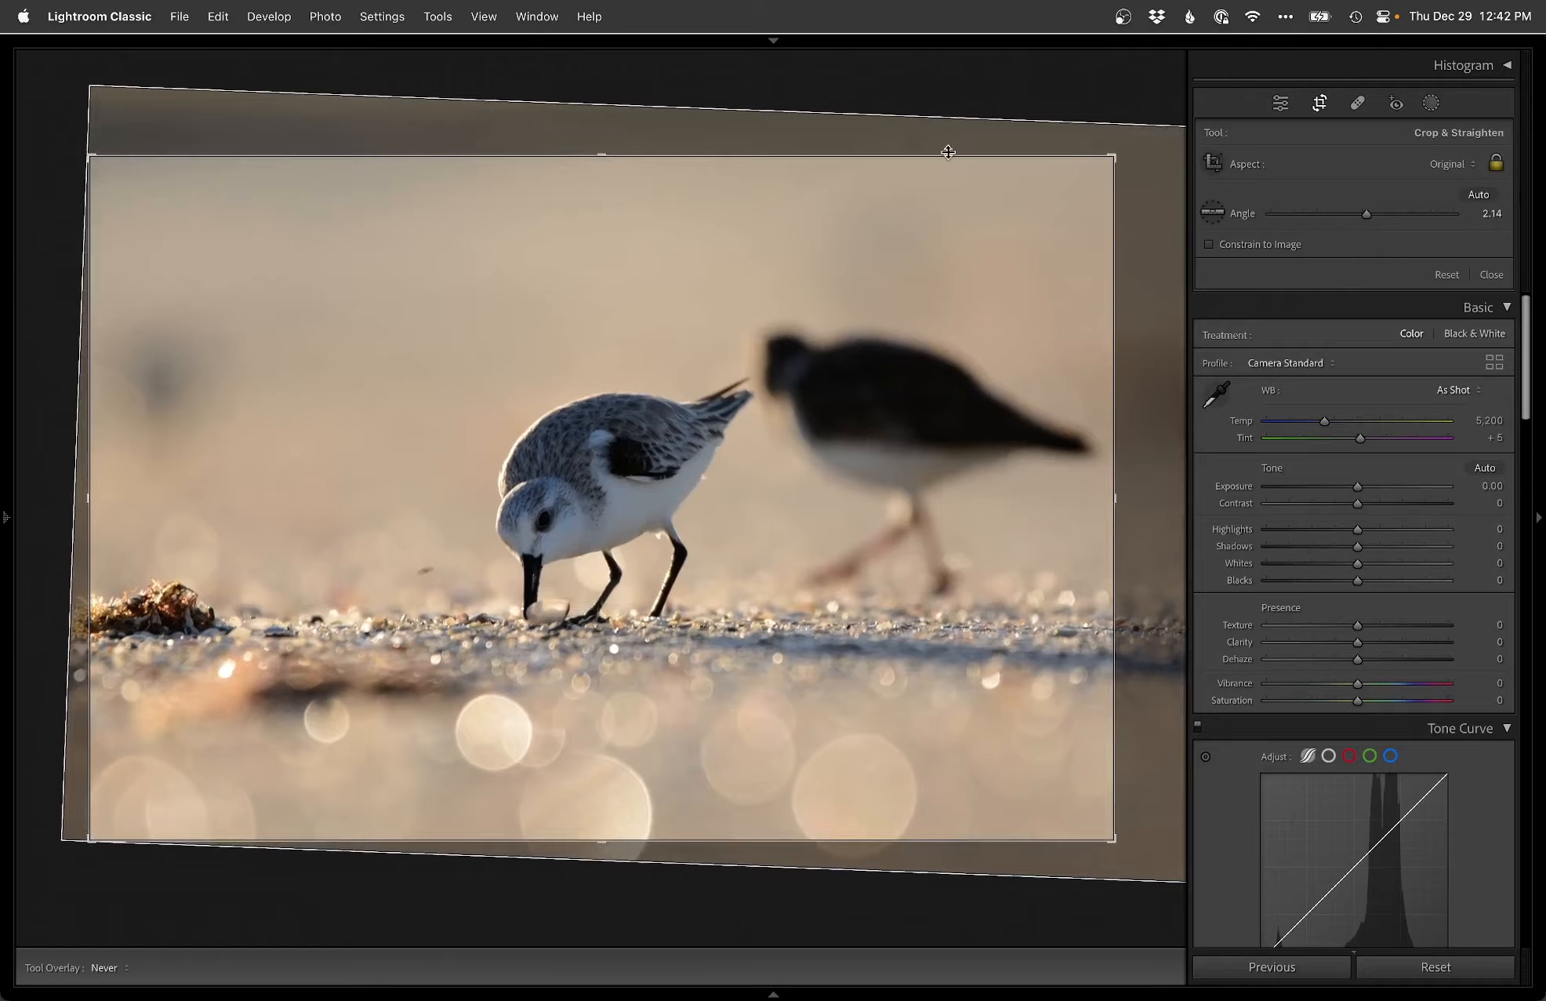
{"action": "left_click_drag", "start_coordinate": [1113, 152], "coordinate": [1022, 212]}
{"action": "key", "text": "Return"}
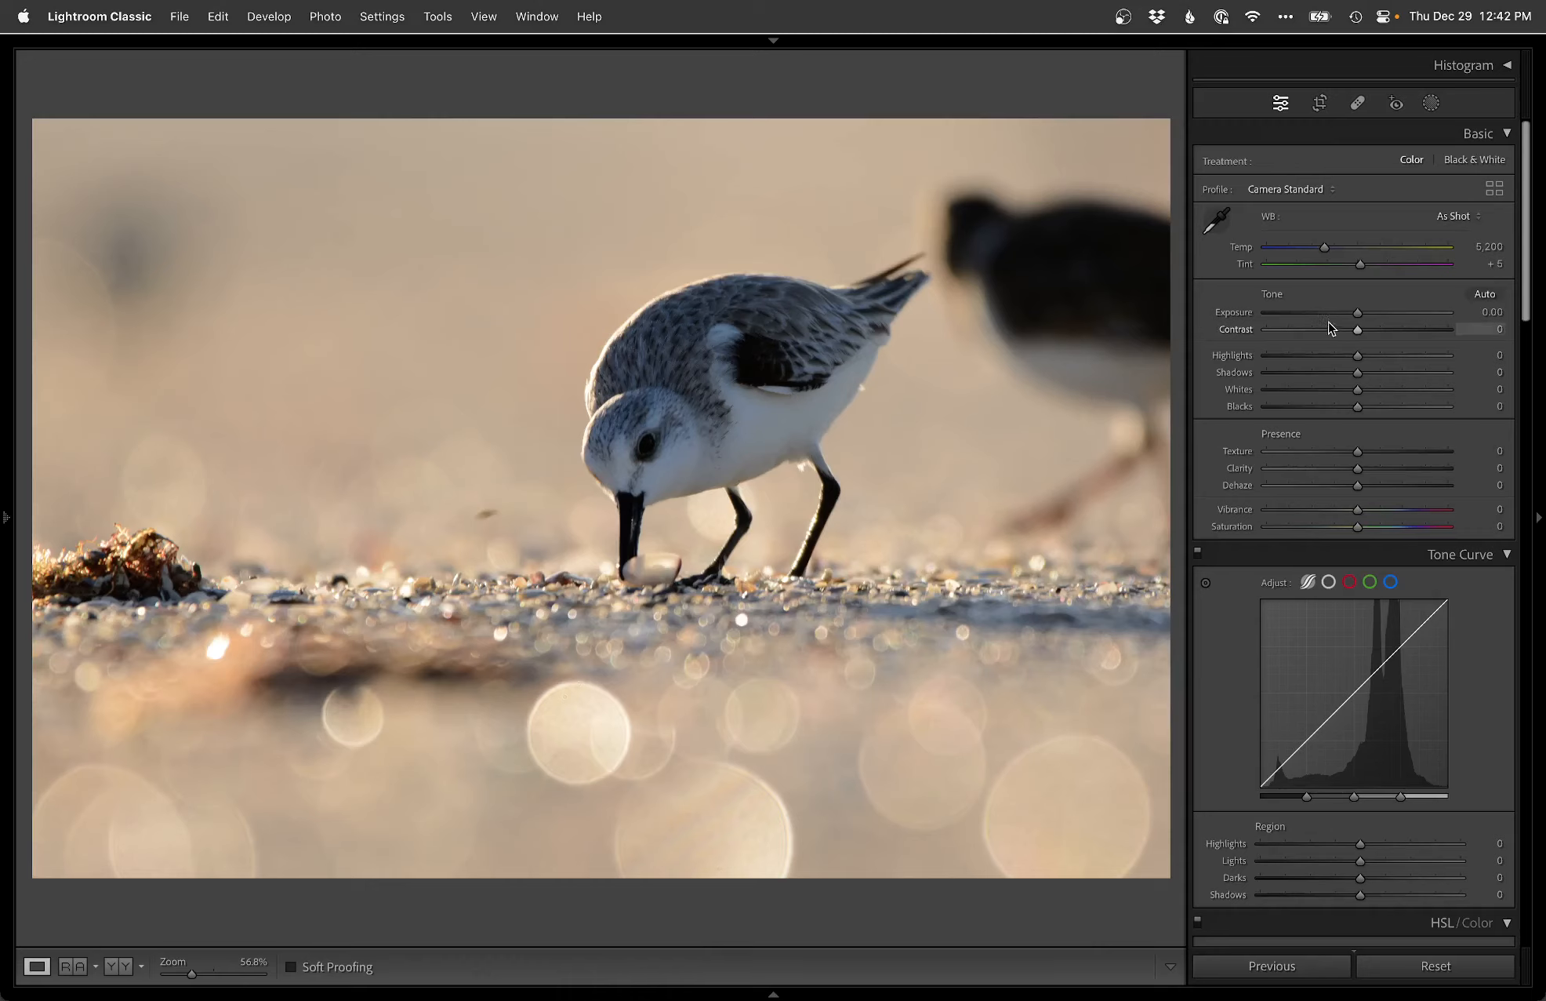
- Adjust the photo's basic tones: exposure −0.46, temperature 5,970, shadows +62 and blacks −9
{"action": "left_click_drag", "start_coordinate": [1358, 312], "coordinate": [1351, 311]}
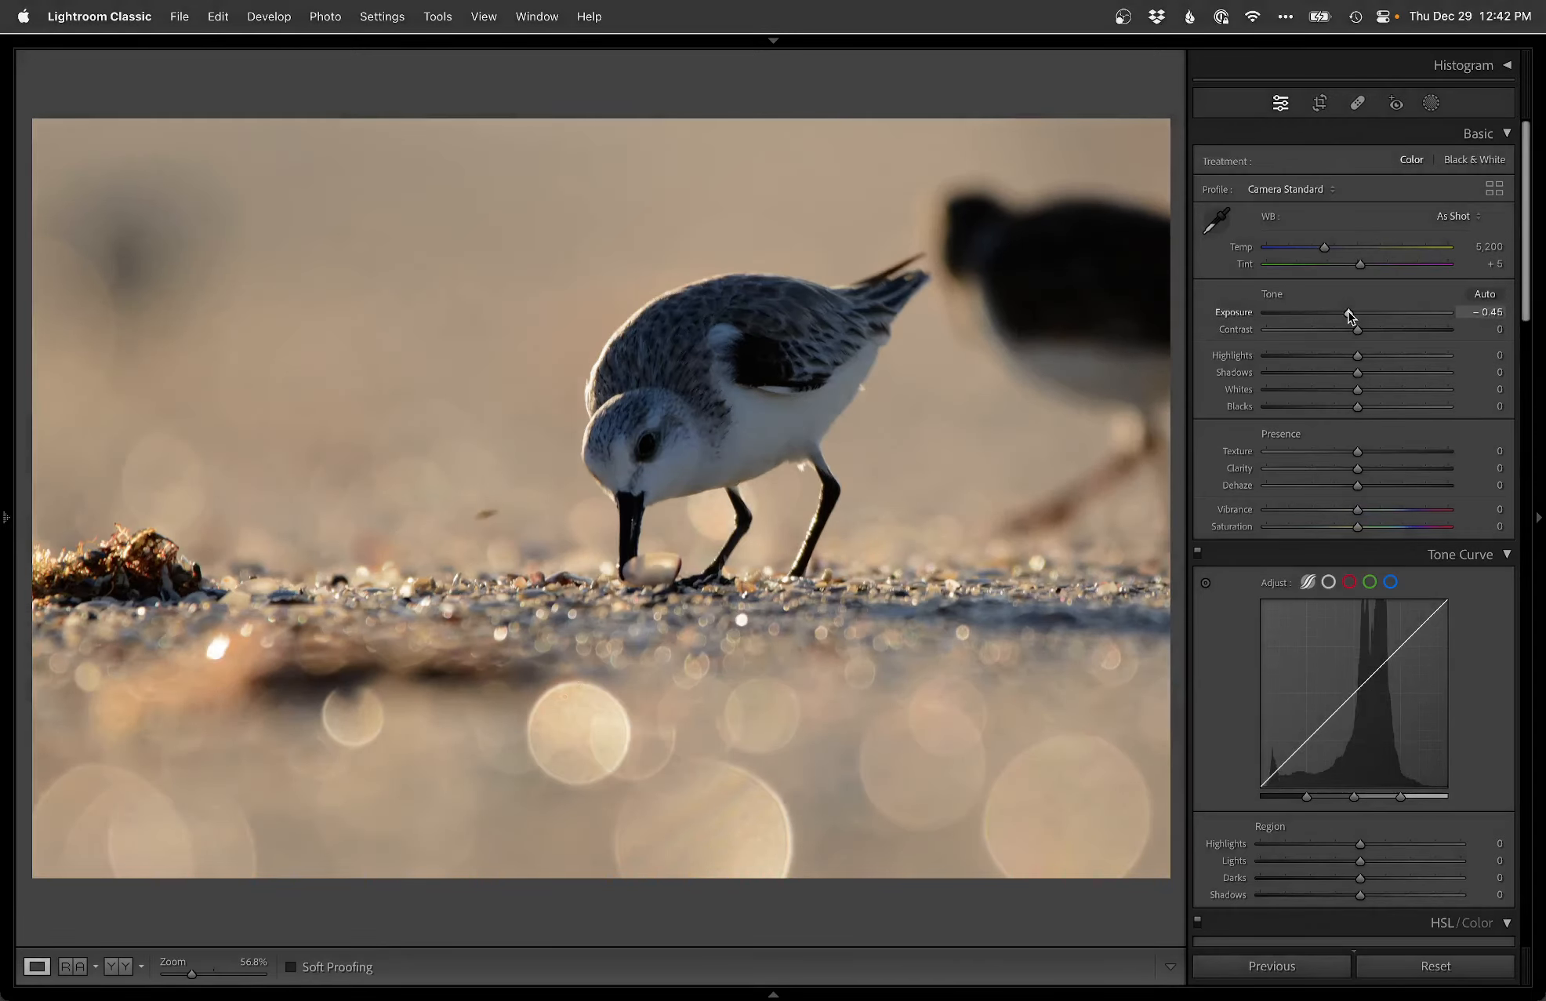
{"action": "left_click", "coordinate": [1337, 247]}
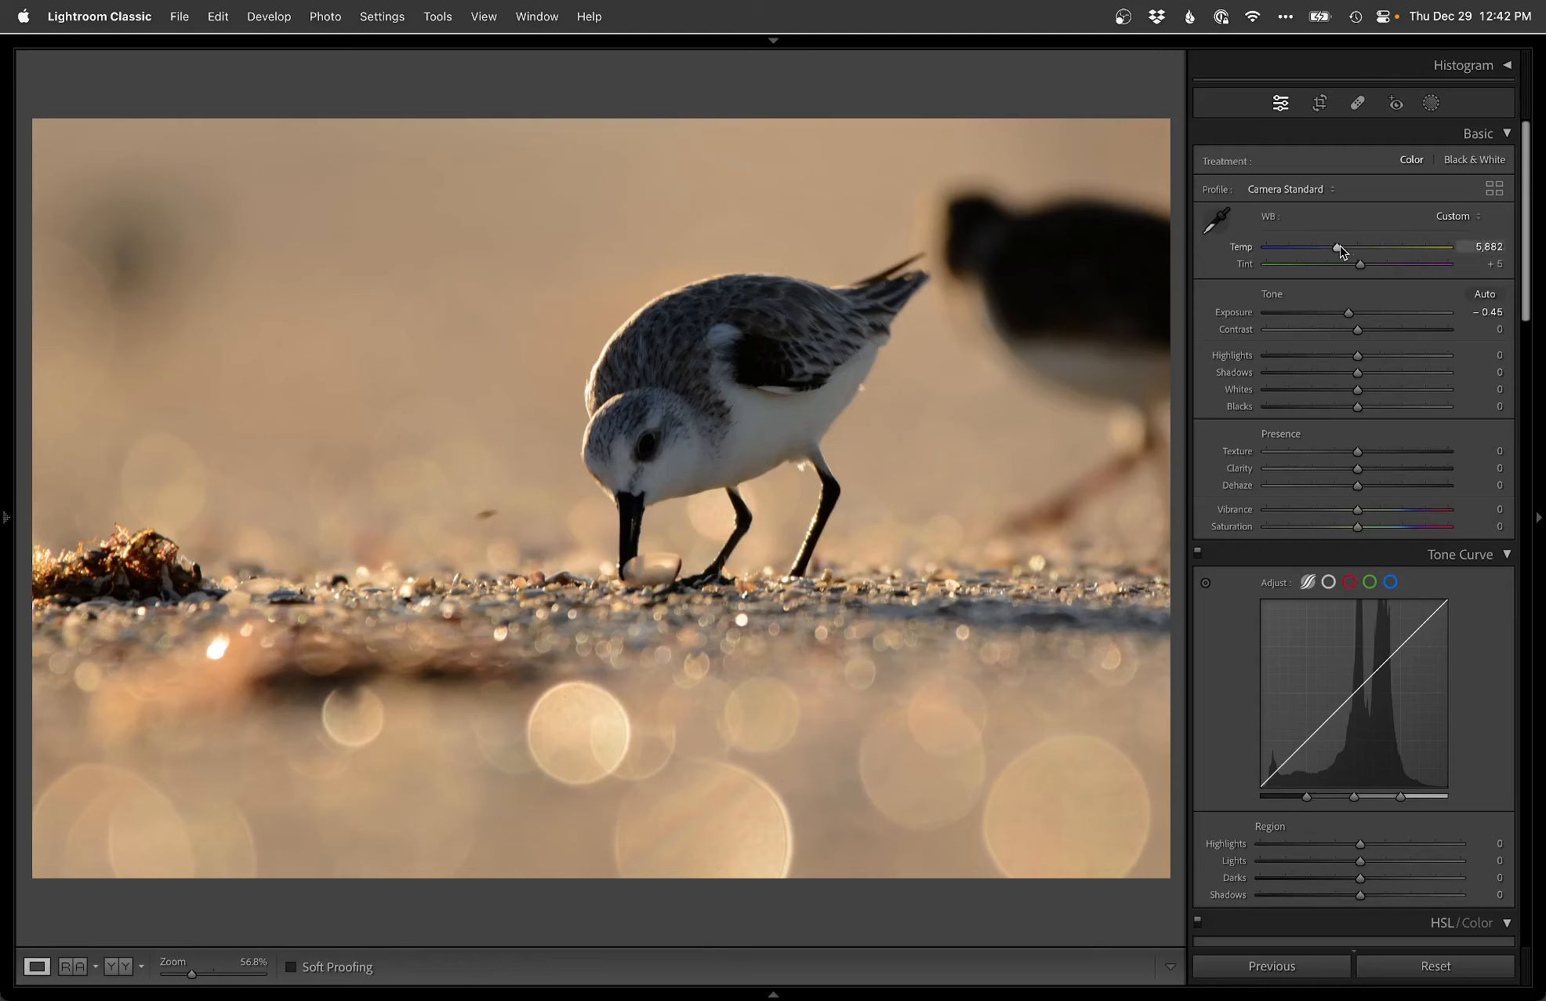
{"action": "left_click_drag", "start_coordinate": [1337, 246], "coordinate": [1339, 249]}
{"action": "left_click_drag", "start_coordinate": [1412, 375], "coordinate": [1348, 410]}
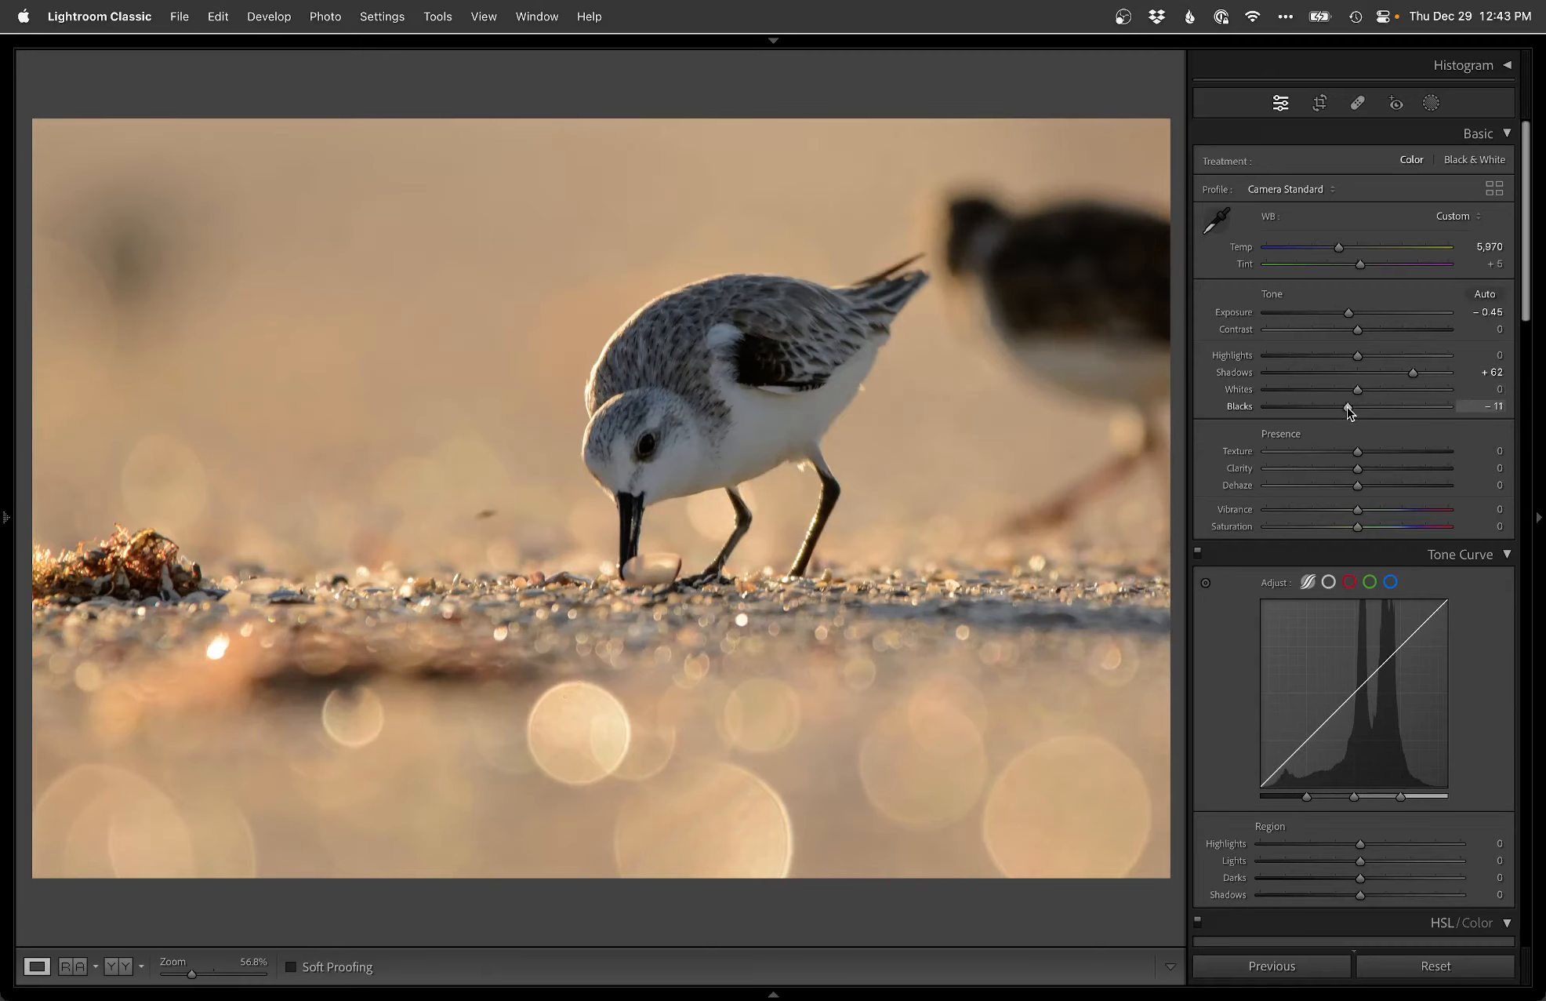
{"action": "left_click", "coordinate": [617, 455]}
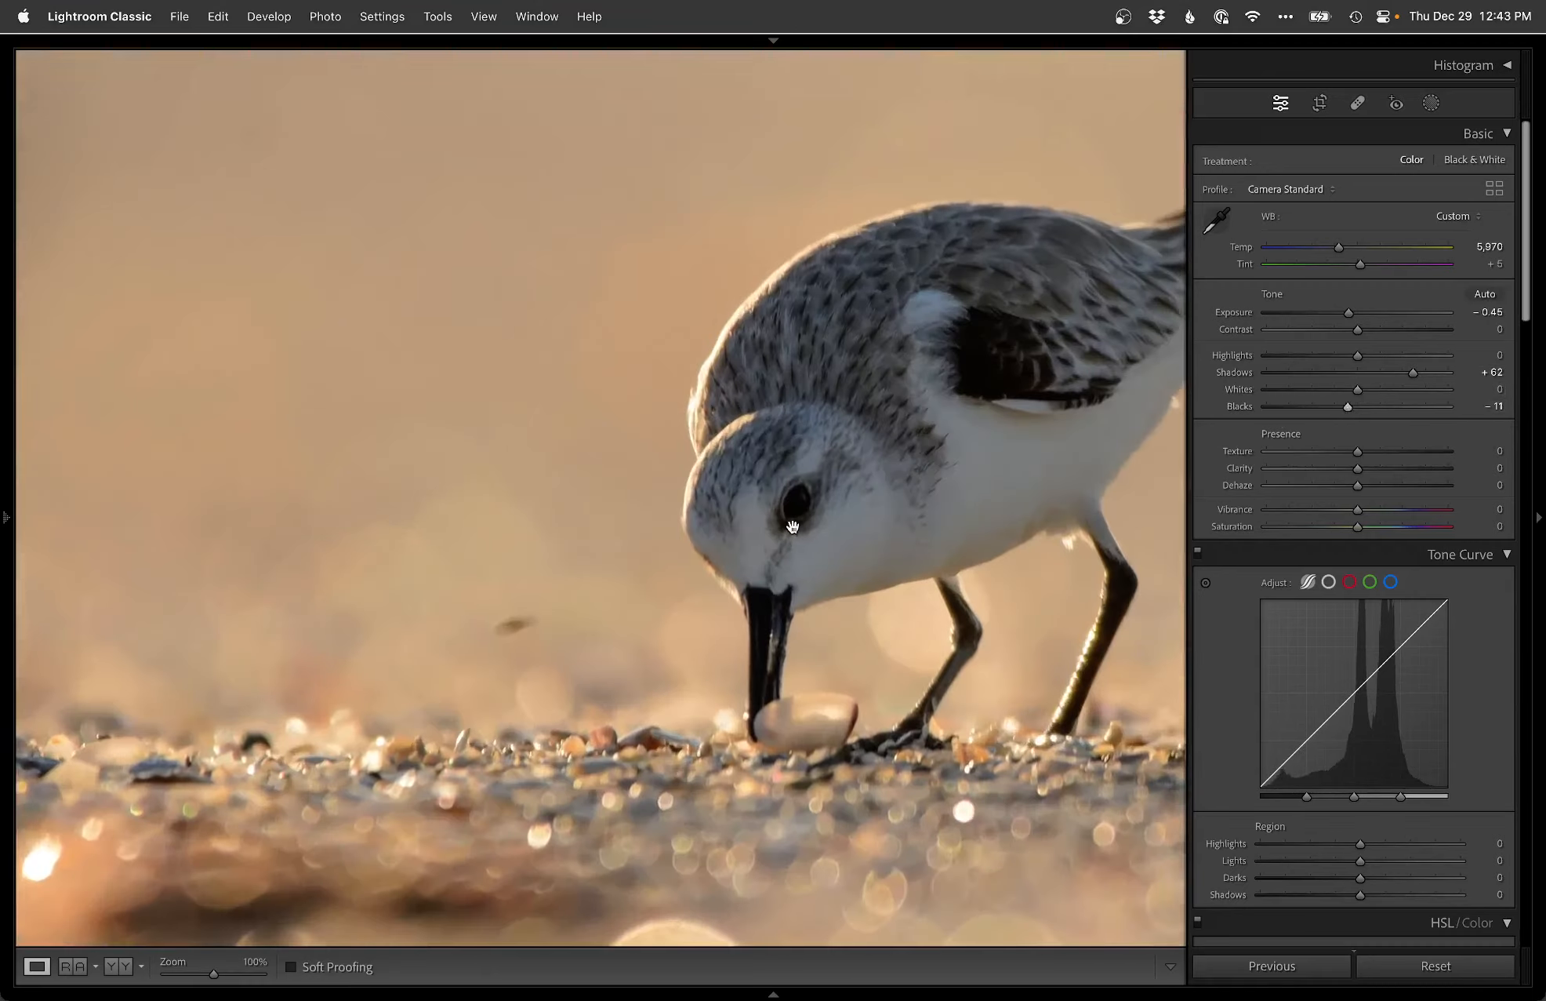
{"action": "left_click_drag", "start_coordinate": [1347, 406], "coordinate": [1349, 409]}
- Inspect the bird and the foreground bokeh at full size, and check the photo's shooting information
{"action": "left_click_drag", "start_coordinate": [847, 552], "coordinate": [732, 524]}
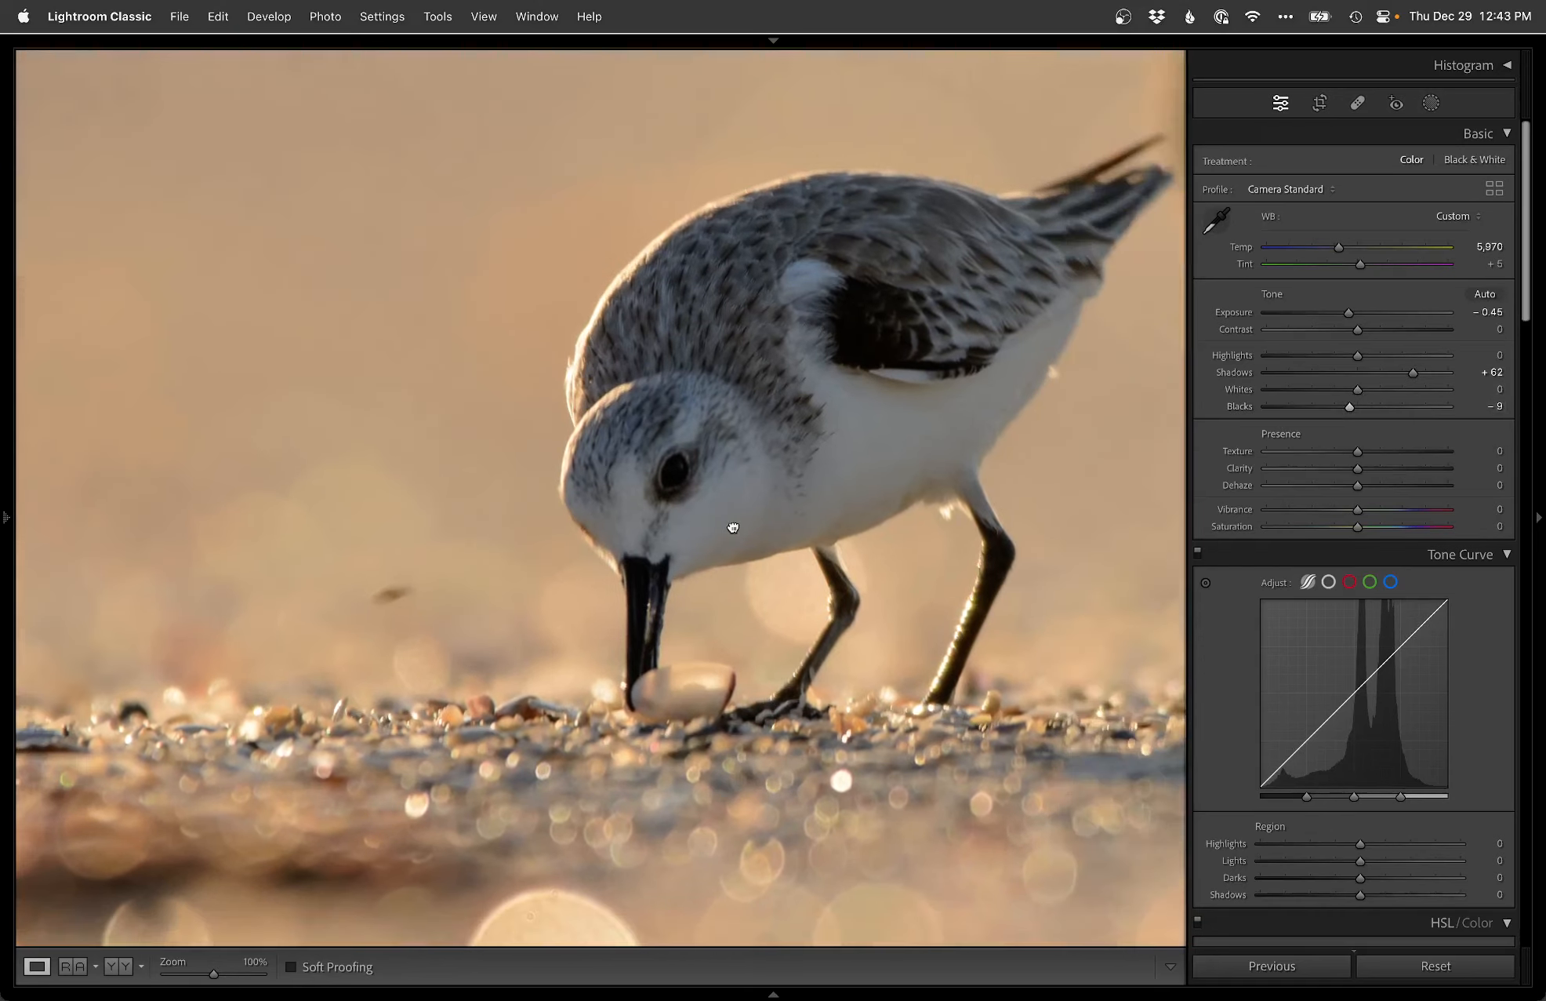
{"action": "key", "text": "super+i"}
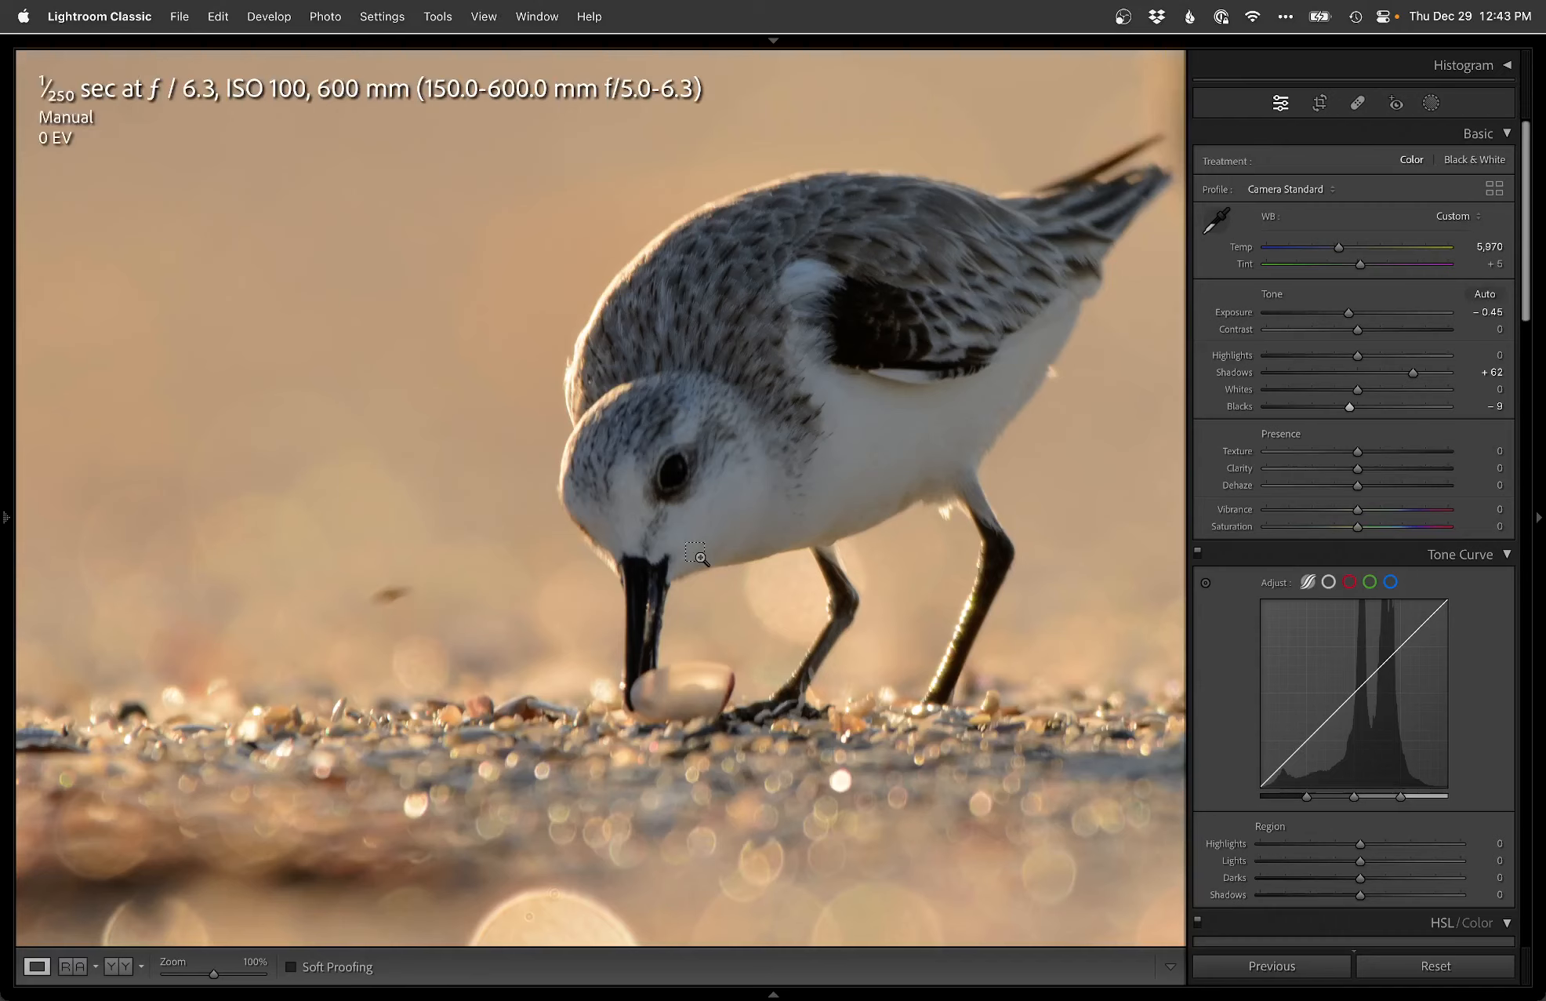
{"action": "key", "text": "super+i"}
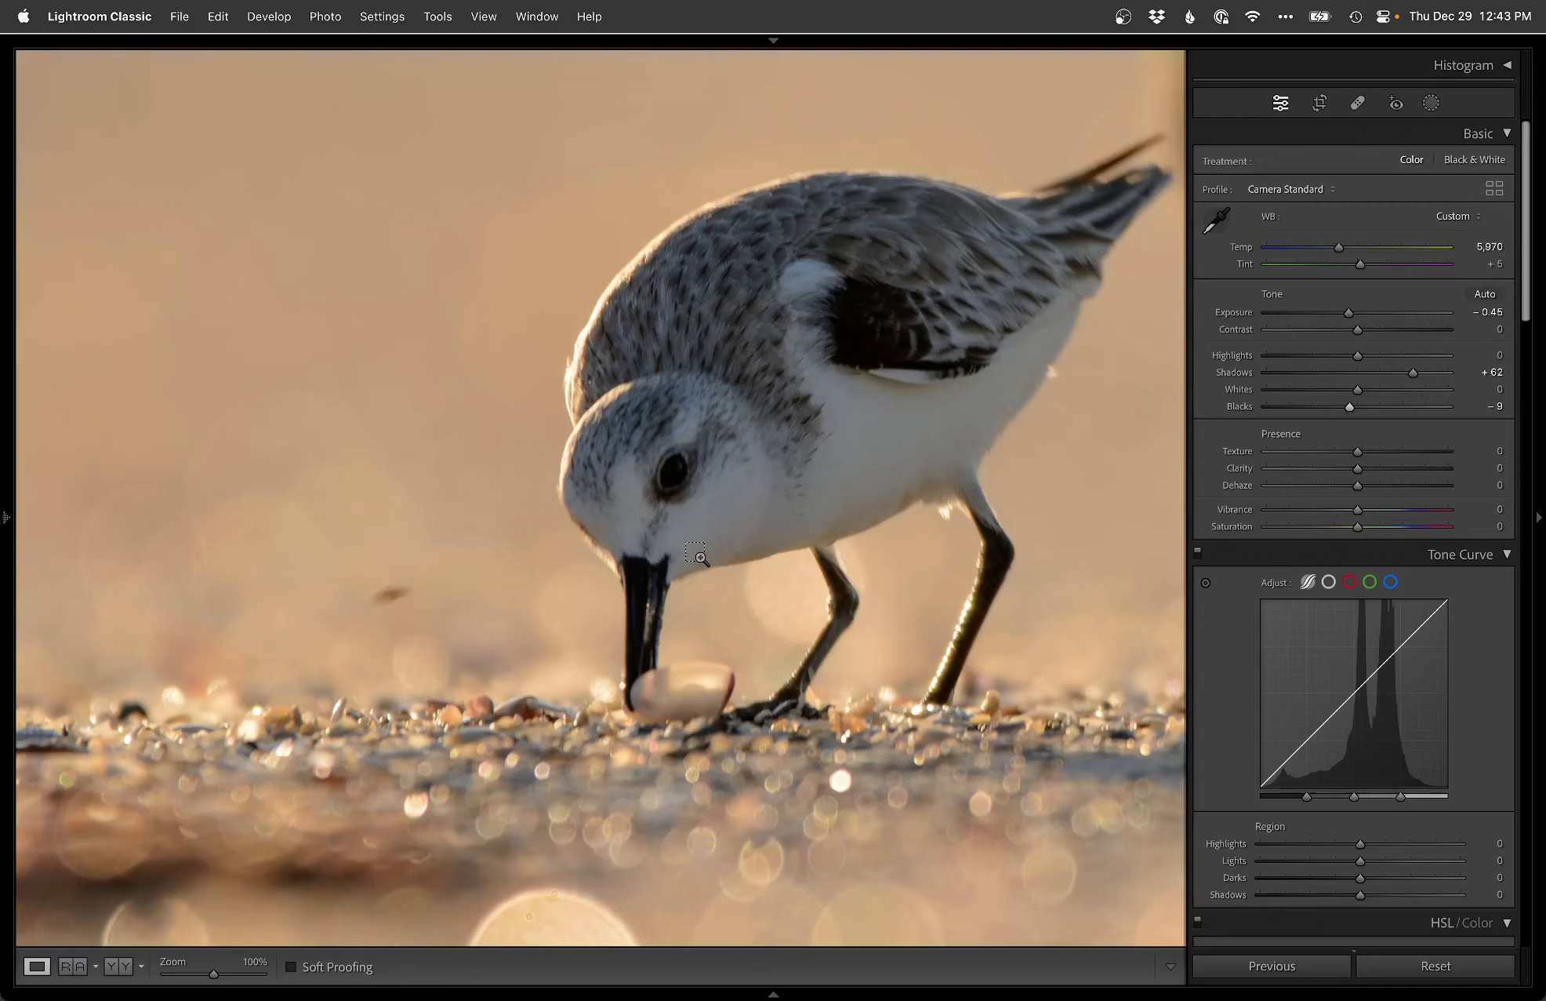
{"action": "key", "text": "super+i"}
{"action": "key", "text": "super+i"}
{"action": "left_click", "coordinate": [673, 587]}
{"action": "left_click", "coordinate": [623, 640]}
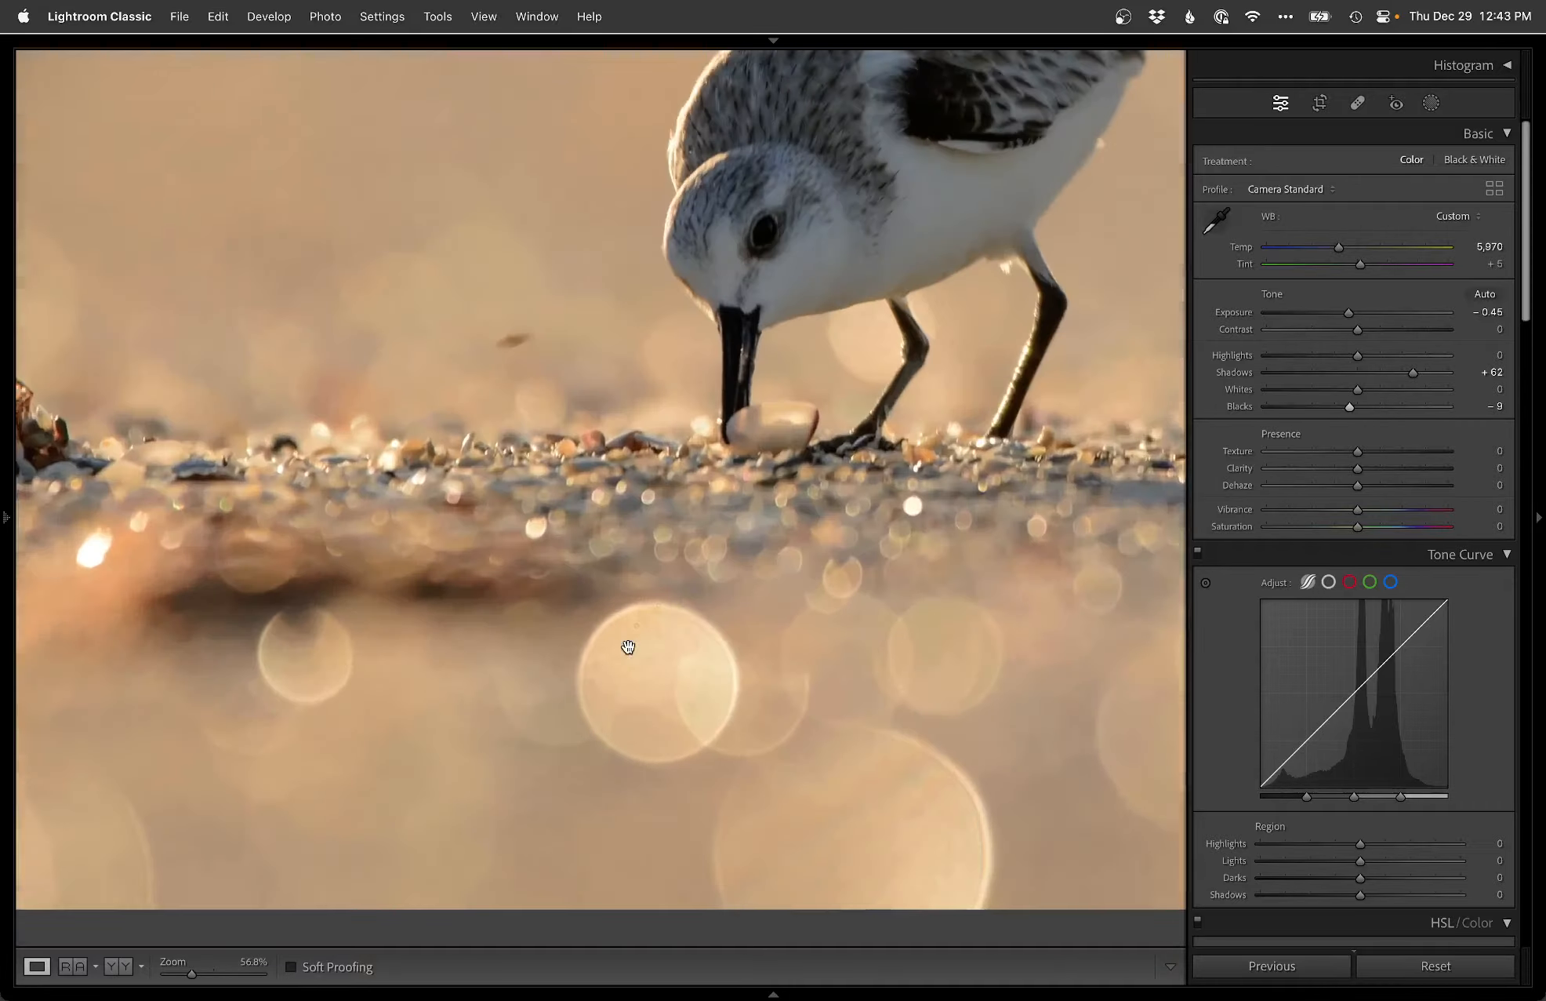
{"action": "left_click", "coordinate": [741, 530]}
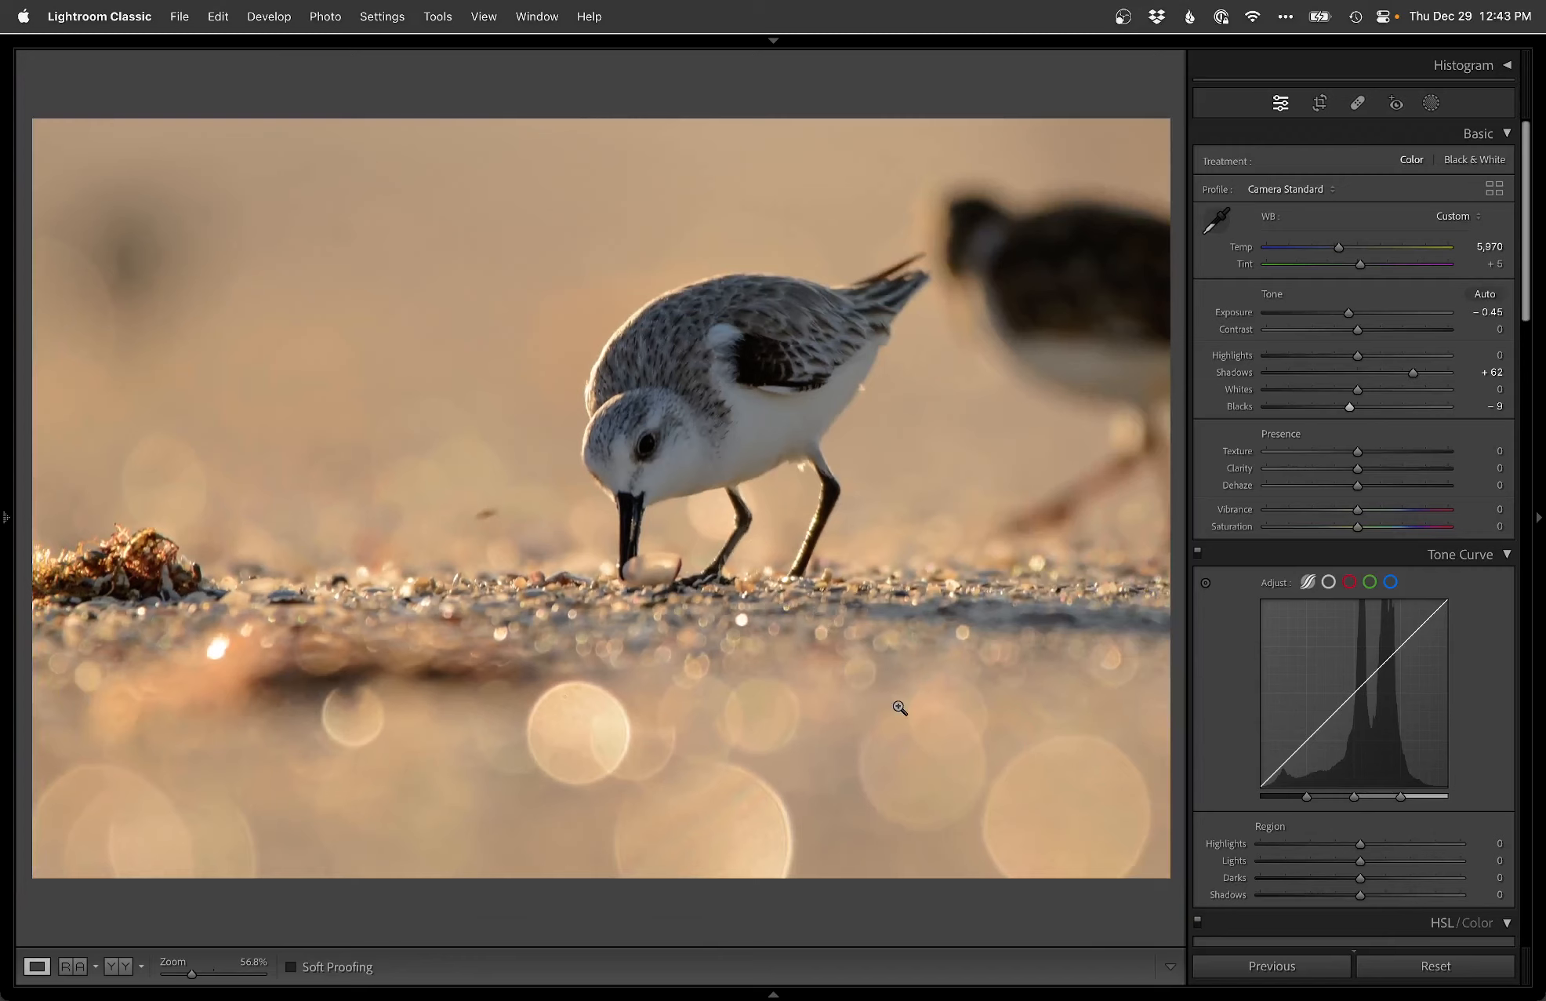
- Add a linear gradient mask over the foreground sand and set its exposure to −0.44
{"action": "key", "text": "m"}
{"action": "left_click_drag", "start_coordinate": [628, 659], "coordinate": [627, 541]}
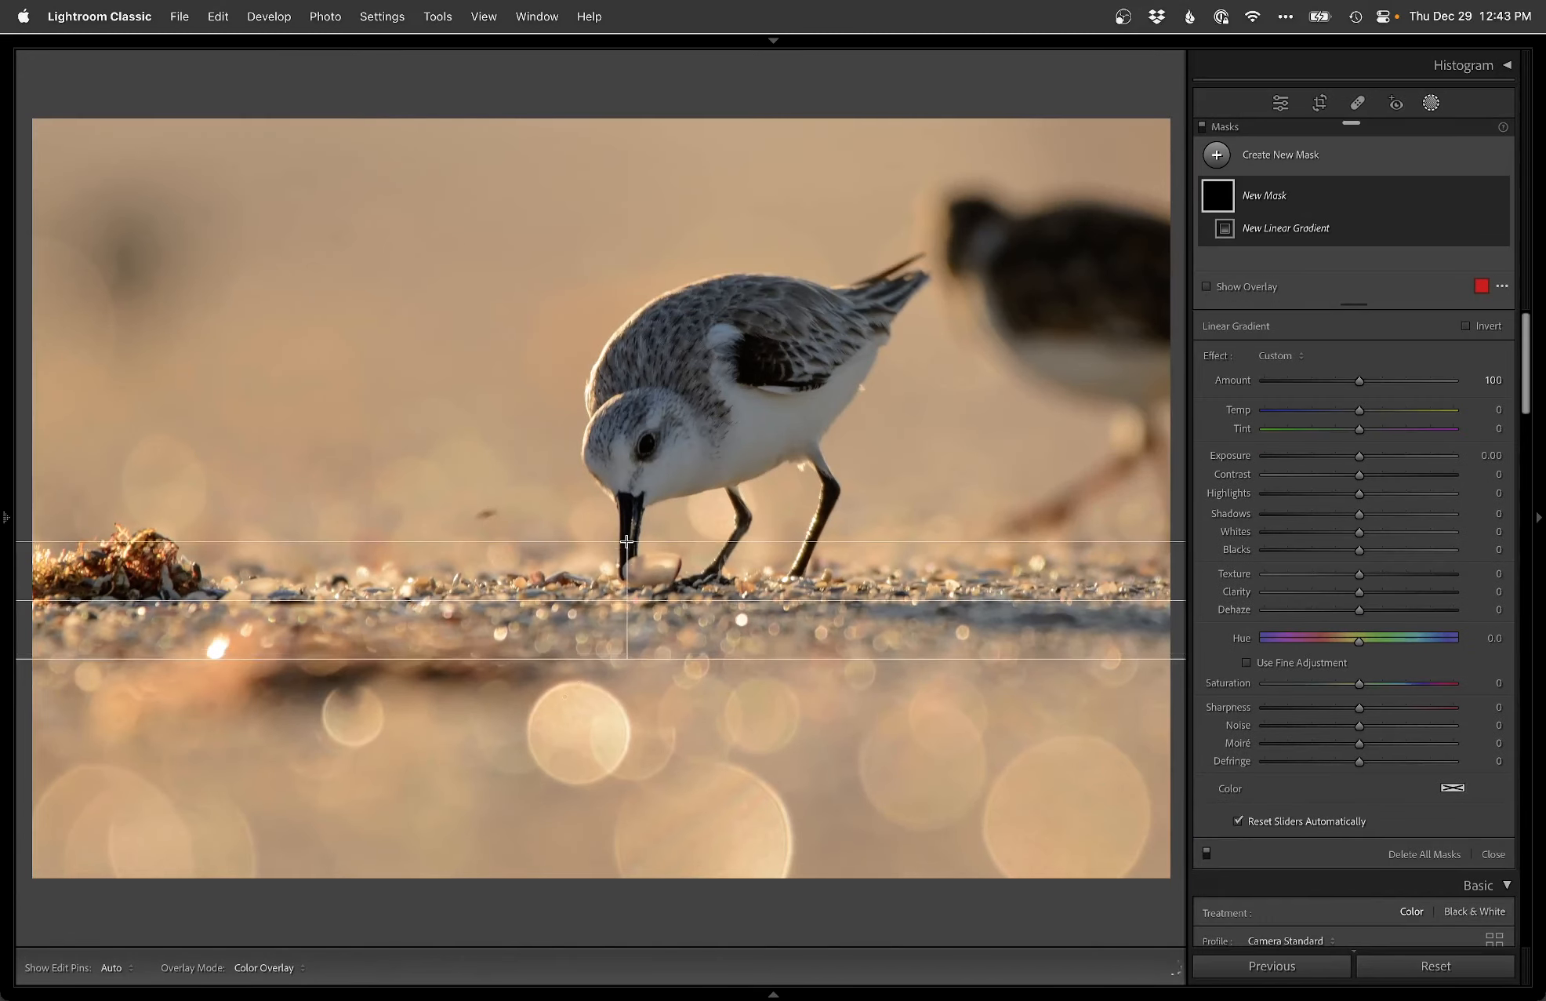
{"action": "left_click_drag", "start_coordinate": [1359, 455], "coordinate": [1348, 454]}
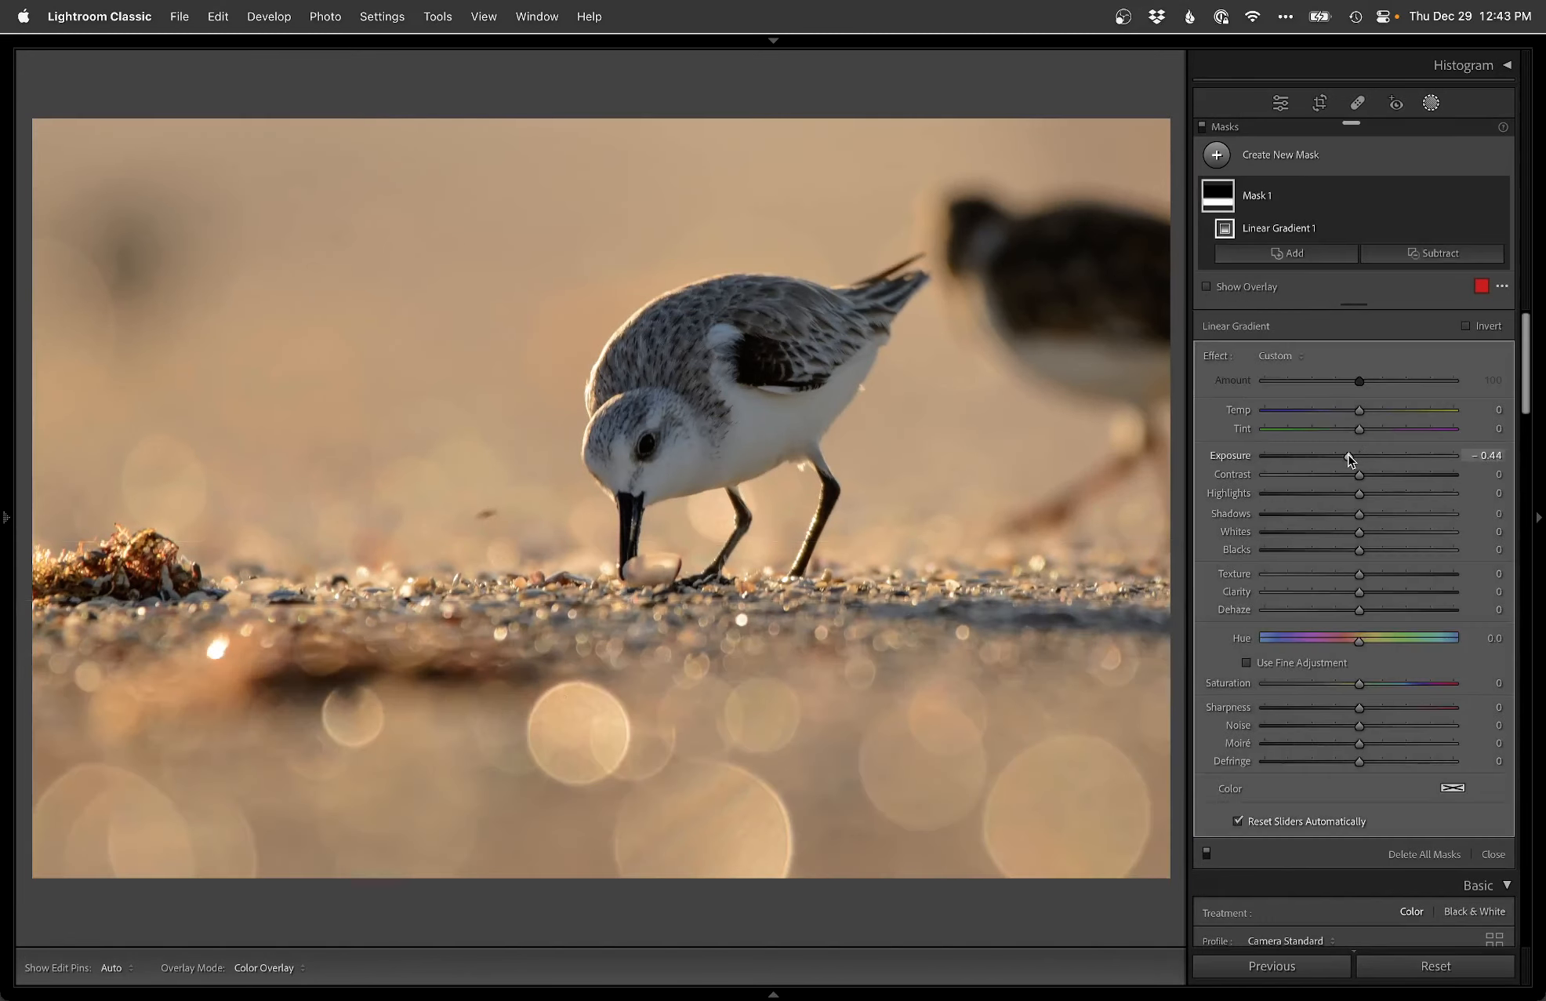
- Create a subject mask intersected with a radial gradient around the bird's head, and set its exposure to 0.46
{"action": "key", "text": "ctrl+s"}
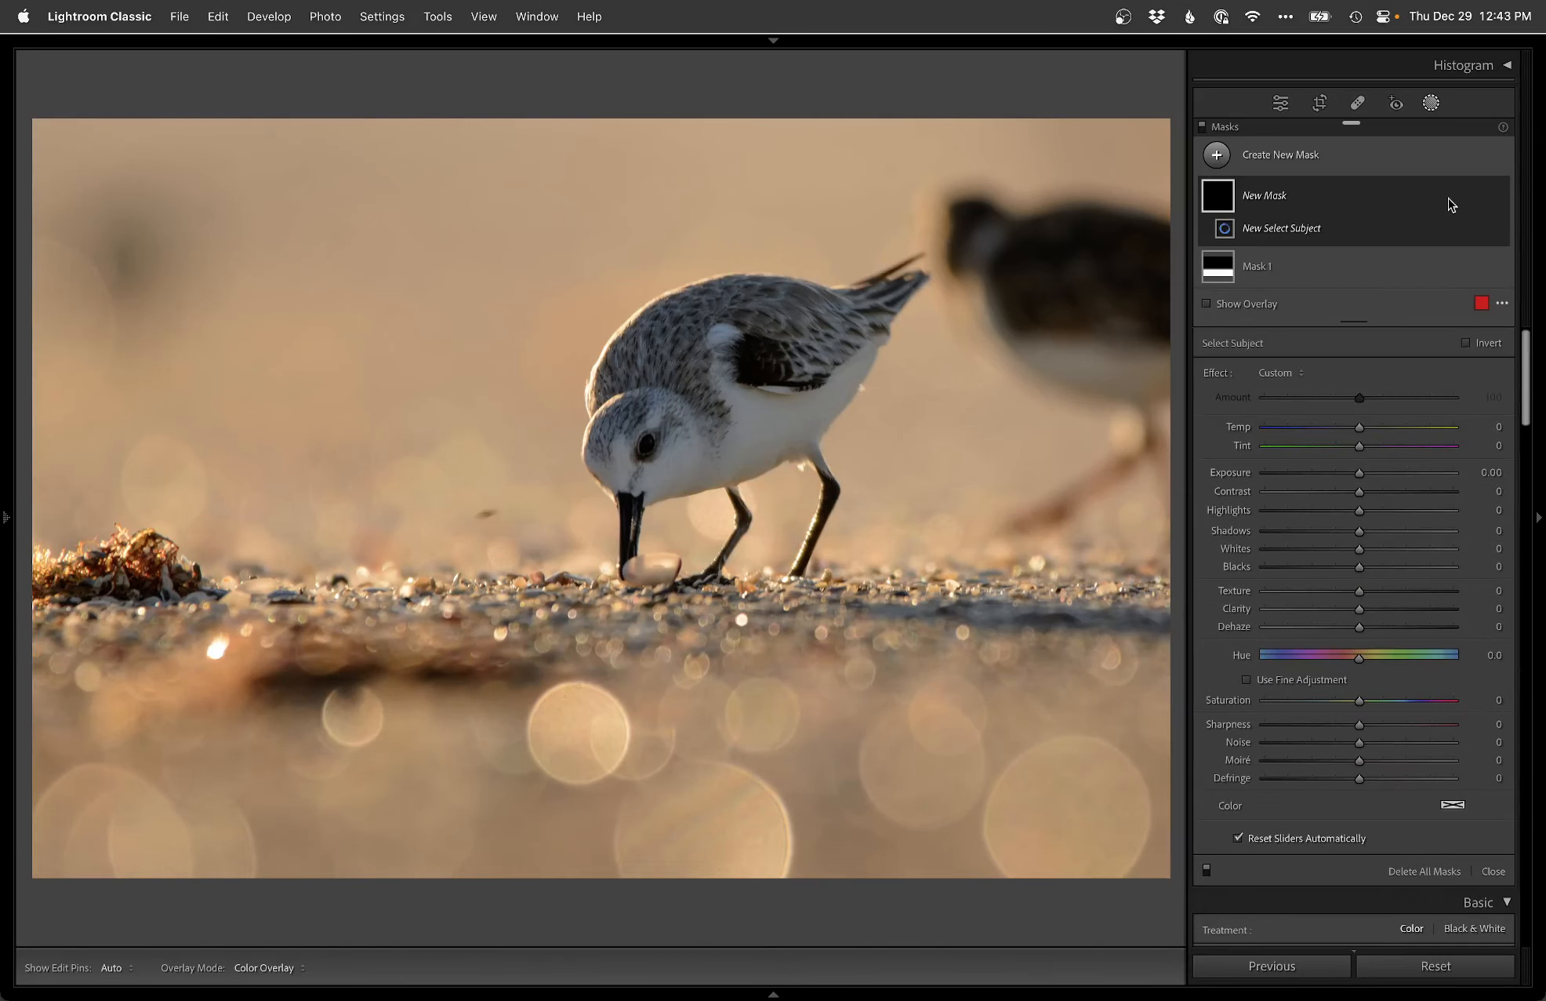
{"action": "left_click", "coordinate": [1477, 200]}
{"action": "mouse_move", "coordinate": [1442, 284]}
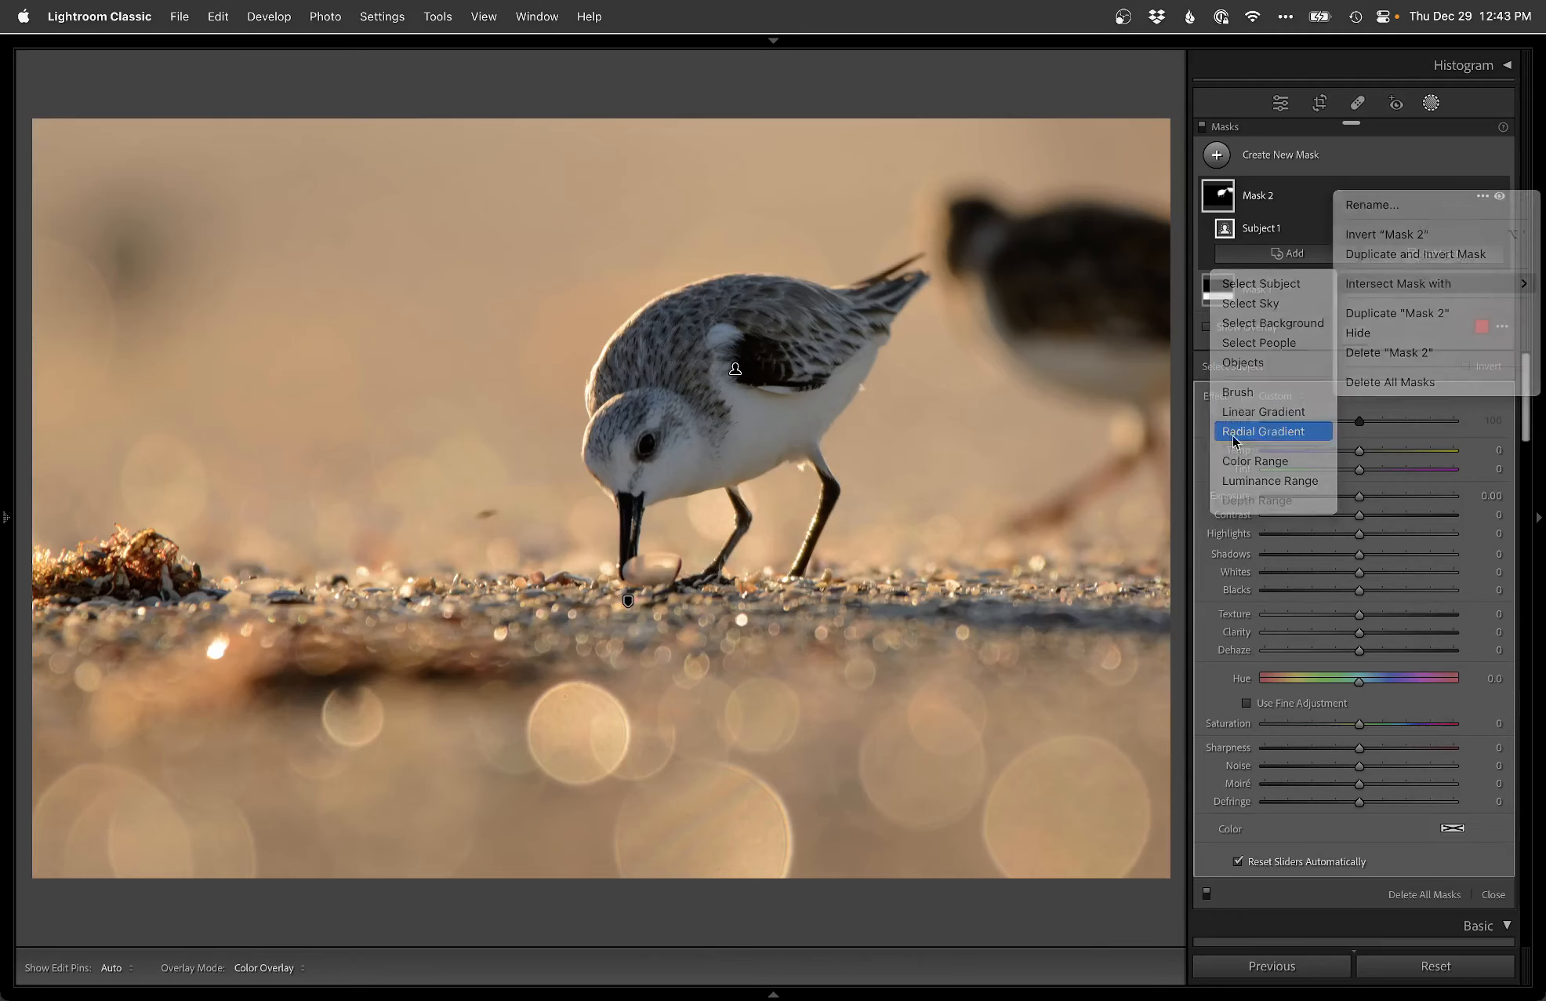
{"action": "left_click", "coordinate": [1271, 431]}
{"action": "left_click_drag", "start_coordinate": [651, 444], "coordinate": [765, 538]}
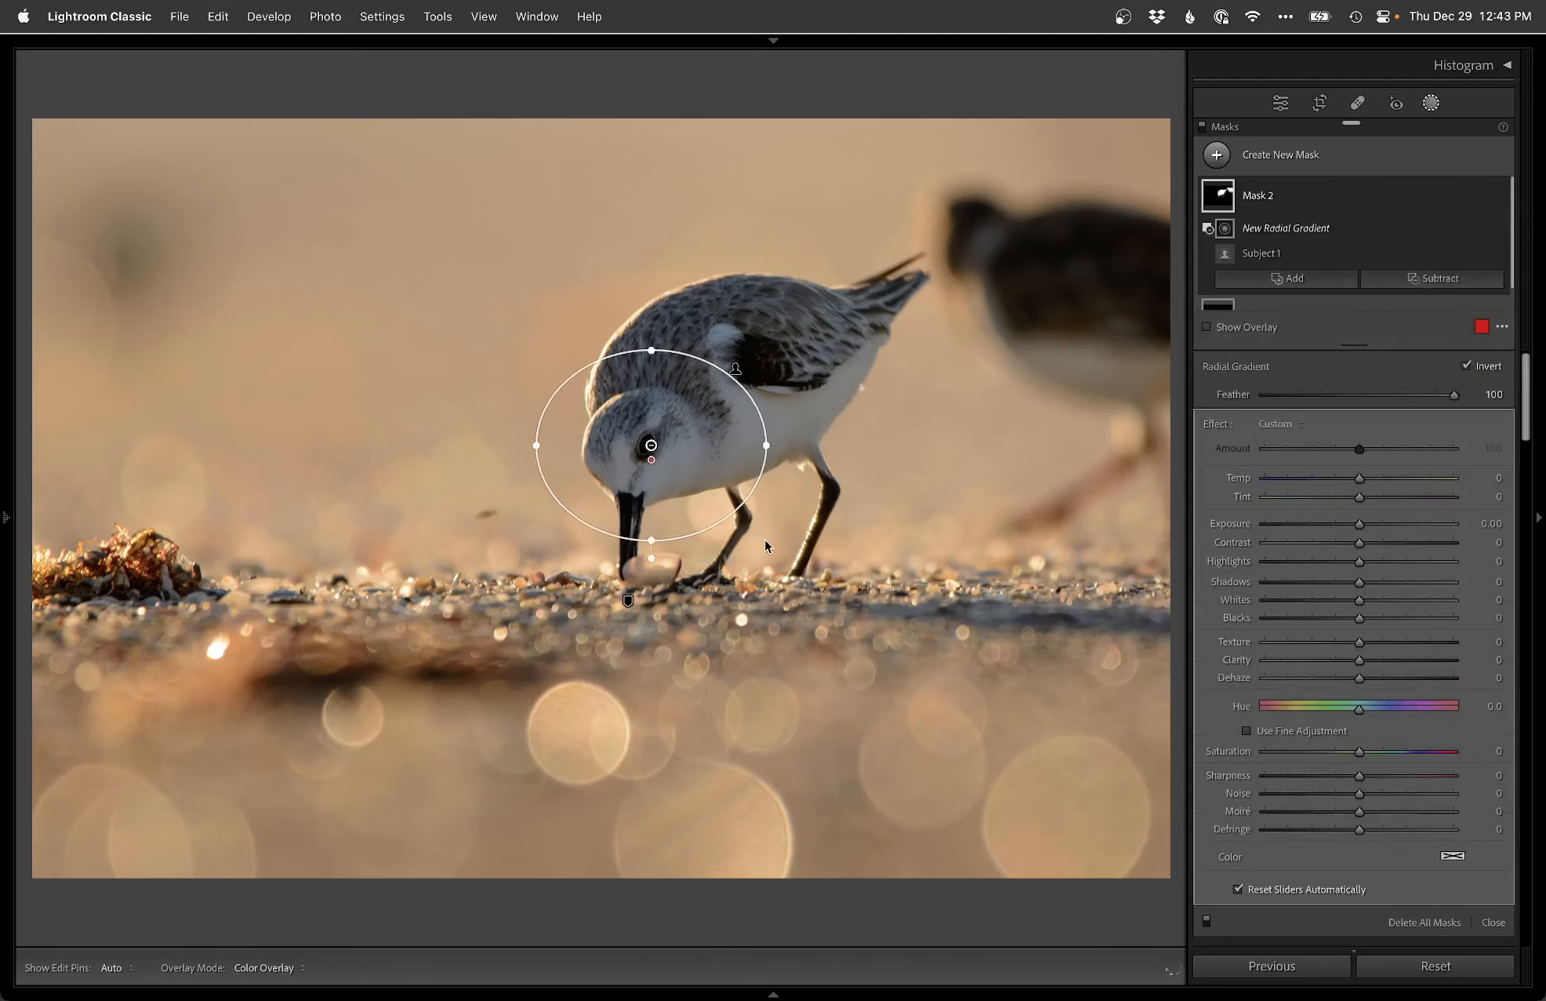
{"action": "left_click_drag", "start_coordinate": [1359, 525], "coordinate": [1370, 524]}
- Create a background mask and set its temperature to 10 and exposure to −0.52
{"action": "left_click", "coordinate": [1317, 155]}
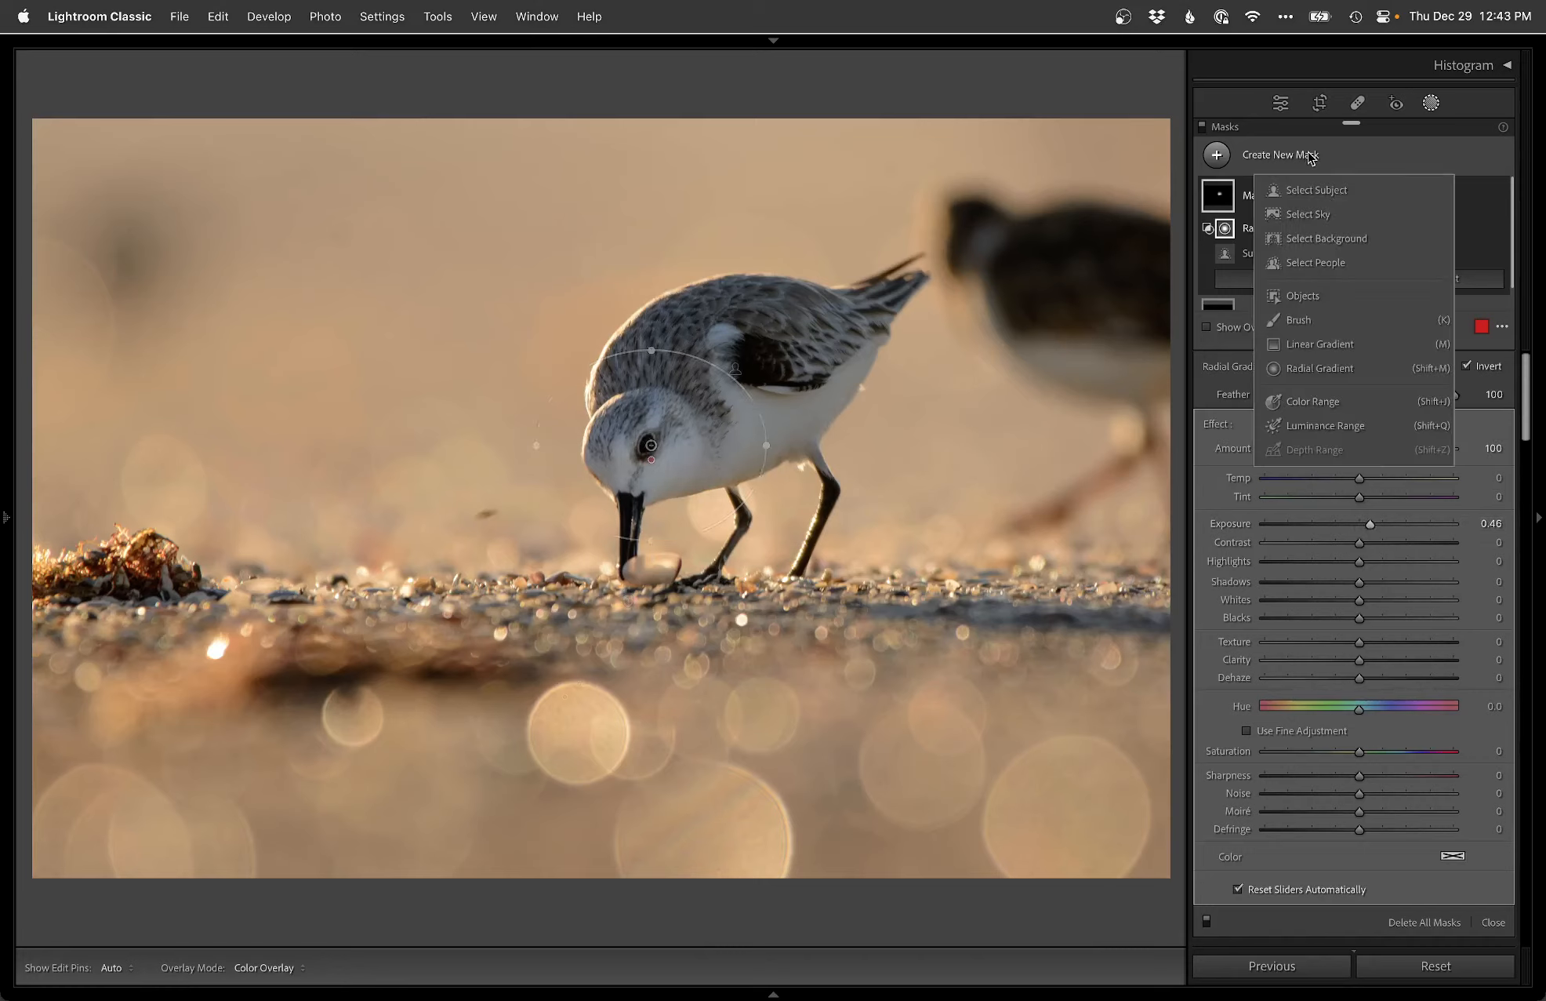
{"action": "left_click", "coordinate": [1337, 239]}
{"action": "mouse_move", "coordinate": [1355, 502]}
{"action": "left_mouse_down"}
{"action": "mouse_move", "coordinate": [1368, 451]}
{"action": "mouse_move", "coordinate": [1349, 497]}
{"action": "left_mouse_up"}
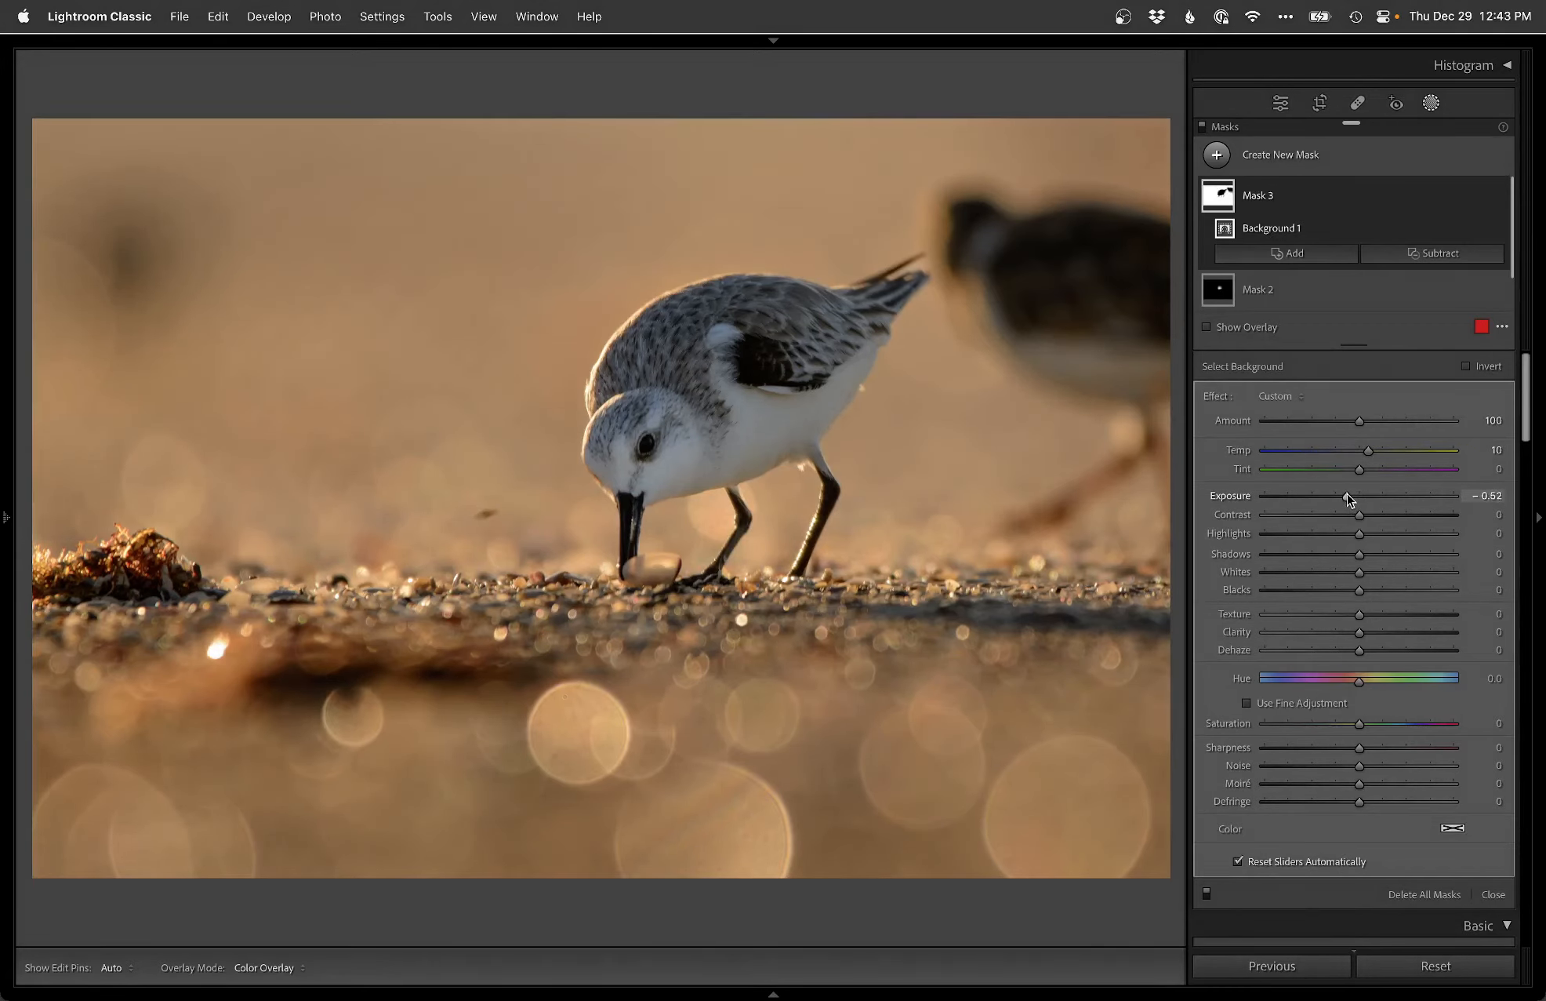
- Open the photo in Photoshop and clone out the blurred dark spot in the upper-left background on the Retouch layer
{"action": "key", "text": "alt+super+e"}
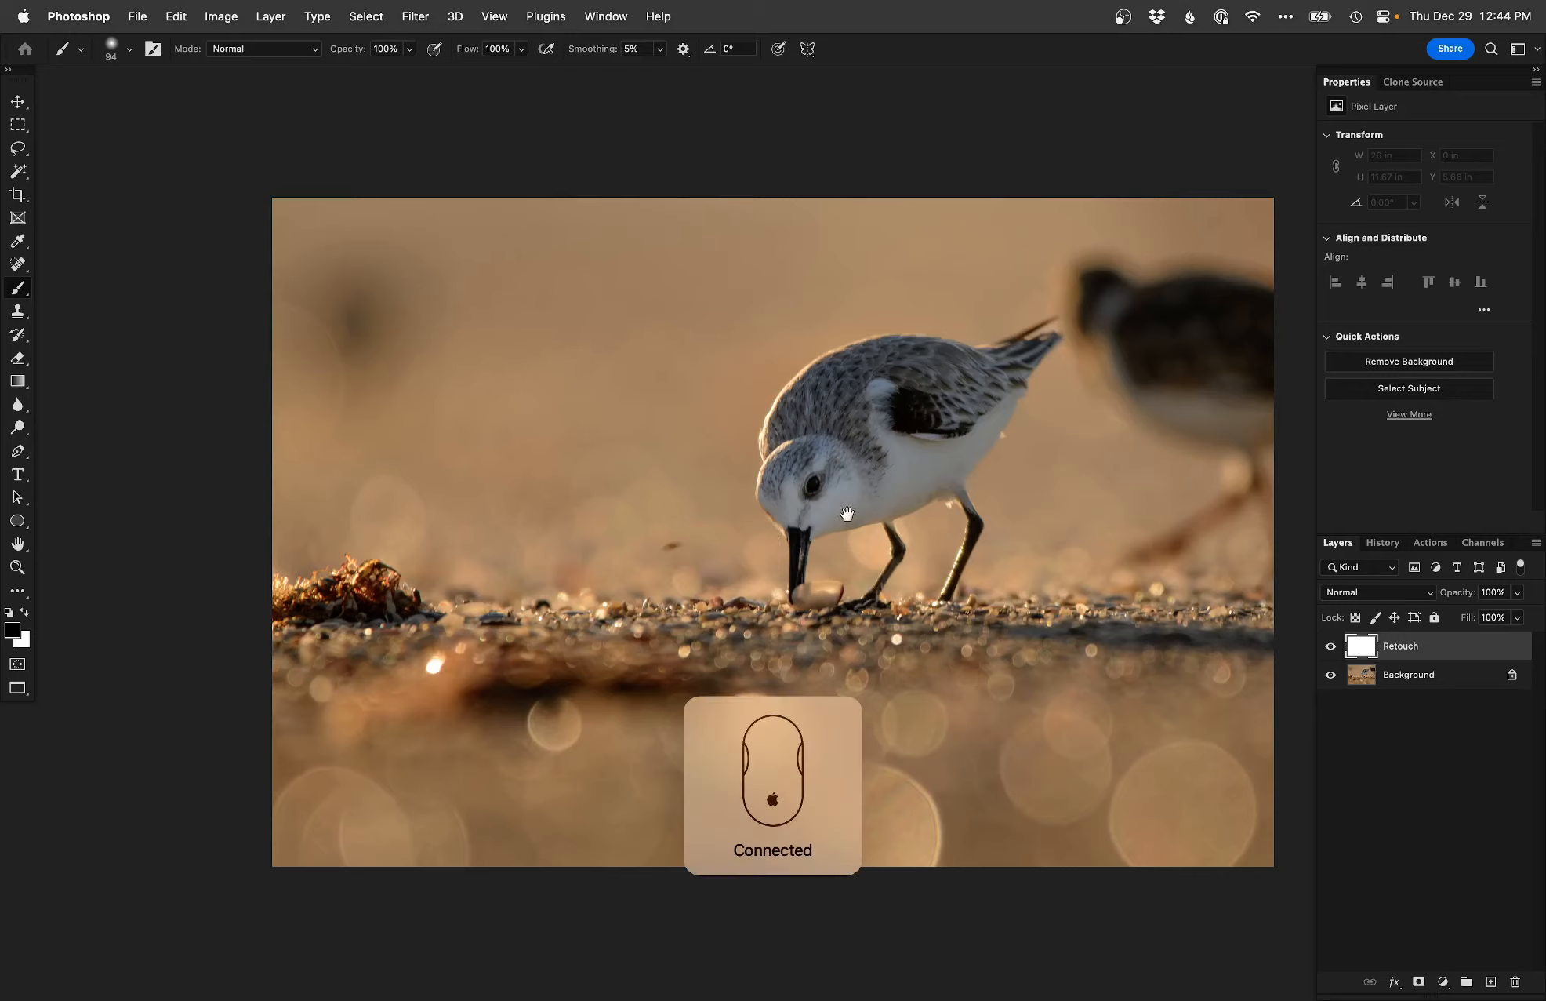
{"action": "scroll", "coordinate": [849, 511], "scroll_direction": "right", "scroll_amount": 5}
{"action": "scroll", "coordinate": [959, 337], "scroll_direction": "left", "scroll_amount": 3}
{"action": "key", "text": "s"}
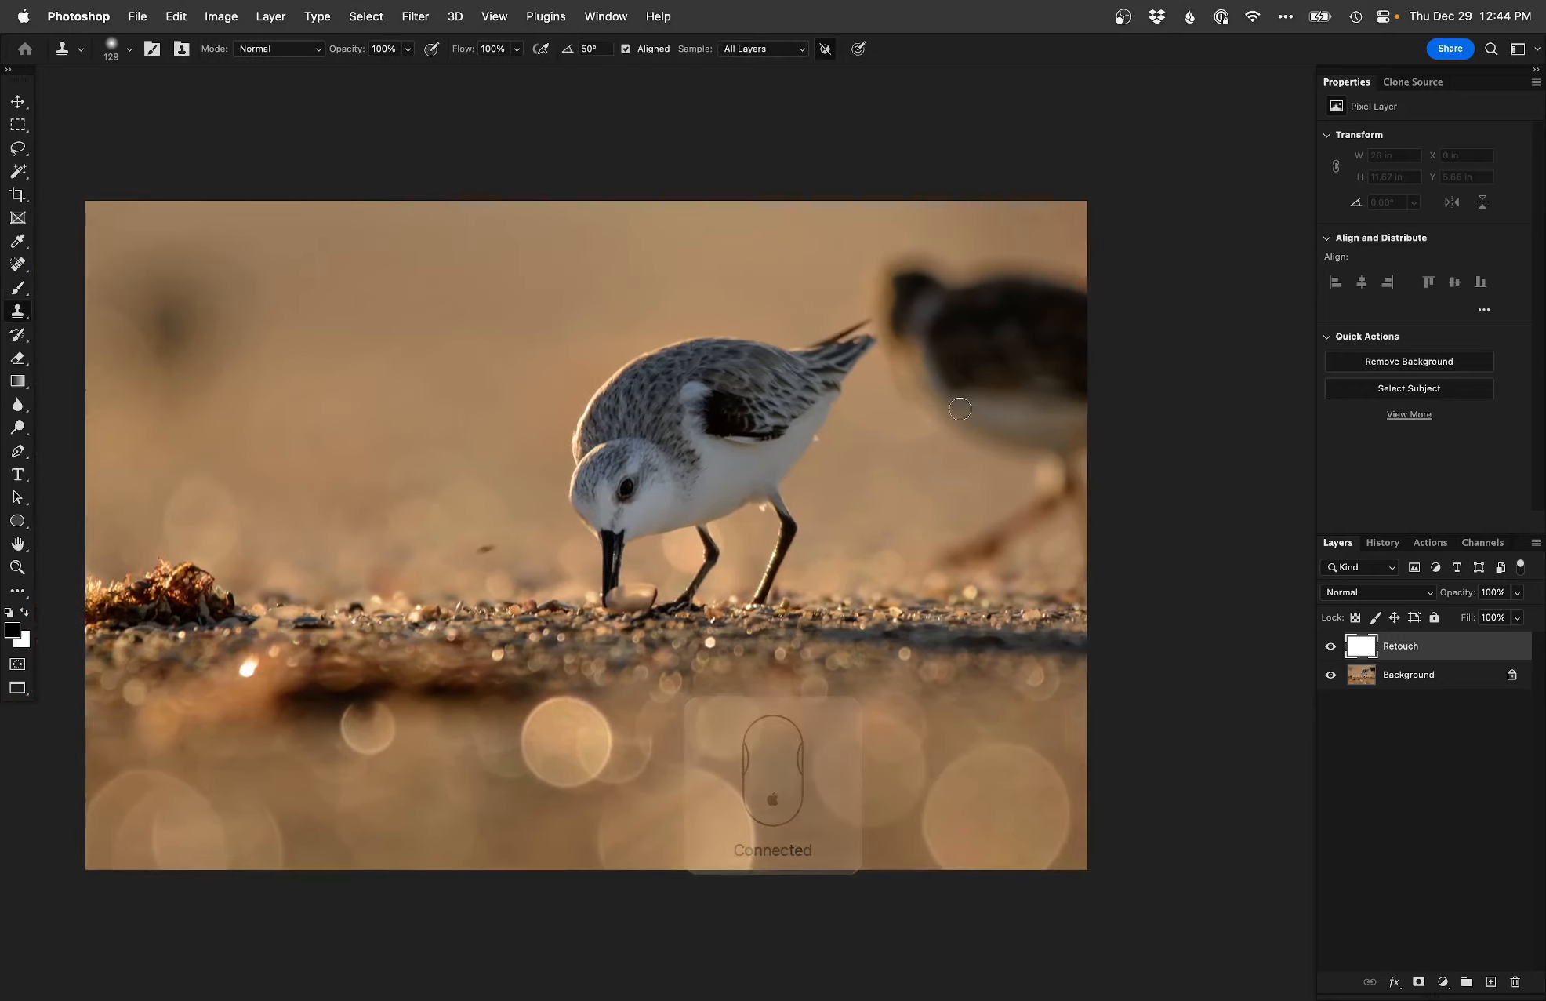
{"action": "mouse_move", "coordinate": [231, 347]}
{"action": "left_mouse_down"}
{"action": "mouse_move", "coordinate": [309, 346]}
{"action": "mouse_move", "coordinate": [278, 342]}
{"action": "left_mouse_up"}
{"action": "left_click_drag", "start_coordinate": [278, 342], "coordinate": [416, 323]}
{"action": "left_click", "coordinate": [361, 283], "text": "alt"}
{"action": "left_click_drag", "start_coordinate": [312, 251], "coordinate": [312, 274]}
{"action": "mouse_move", "coordinate": [330, 309]}
{"action": "left_mouse_down"}
{"action": "mouse_move", "coordinate": [347, 342]}
{"action": "mouse_move", "coordinate": [309, 311]}
{"action": "mouse_move", "coordinate": [255, 372]}
{"action": "left_mouse_up"}
{"action": "left_click", "coordinate": [358, 283], "text": "alt"}
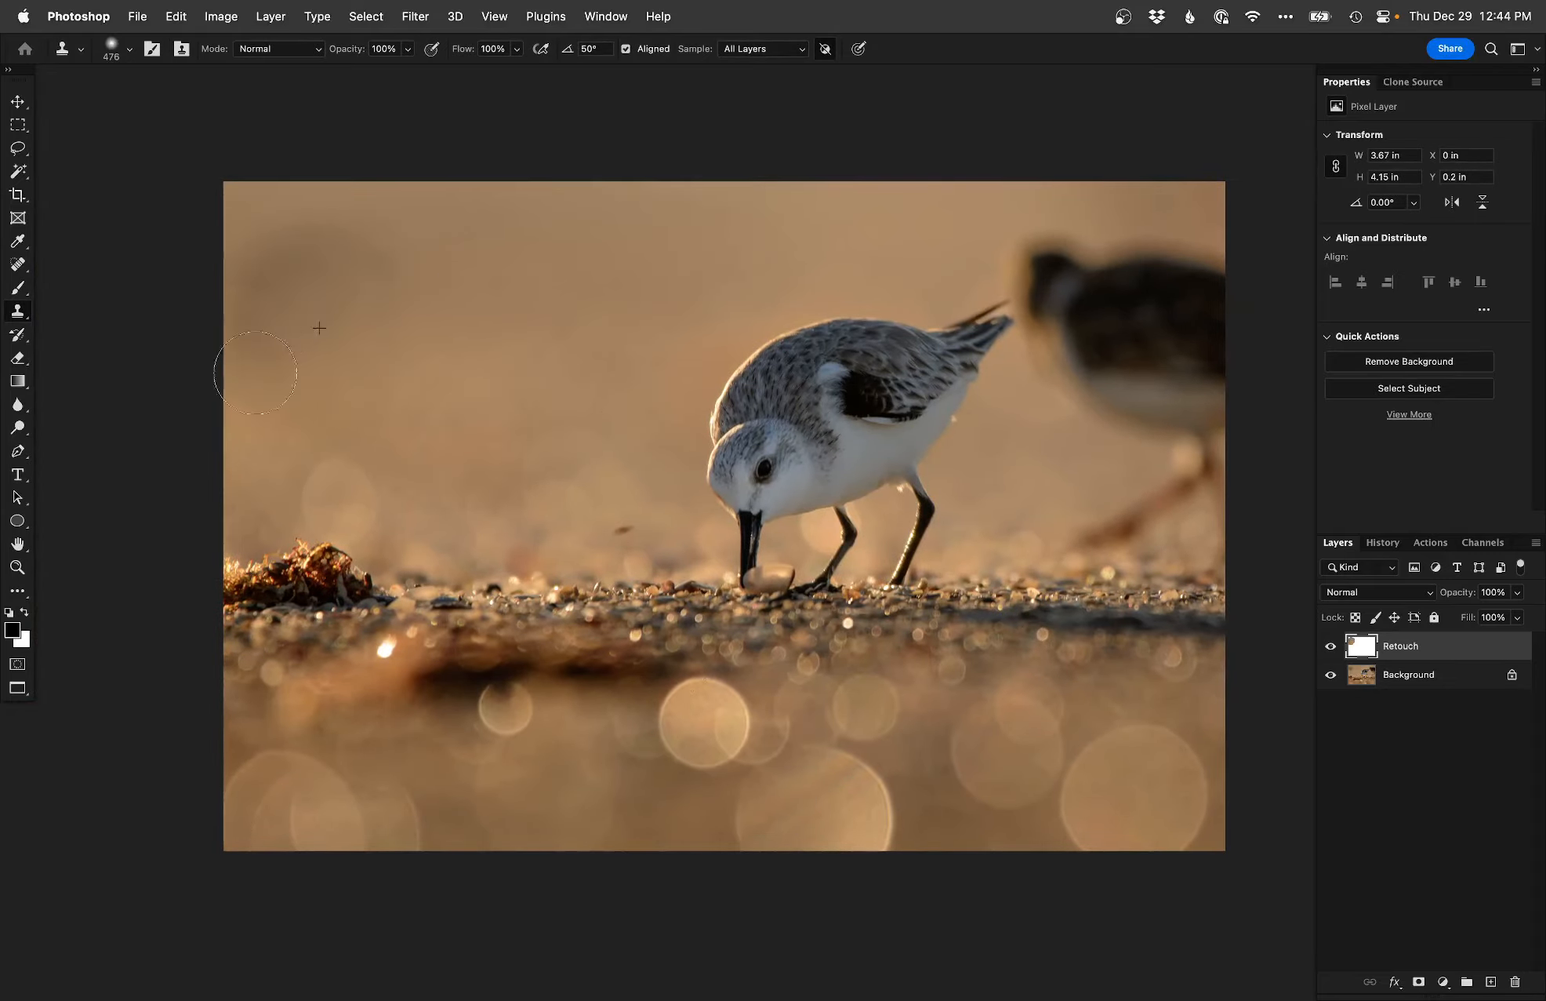
- Remove the small dark speck behind the bird and the bright glint in the foreground with the Spot Healing Brush
{"action": "key", "text": "j"}
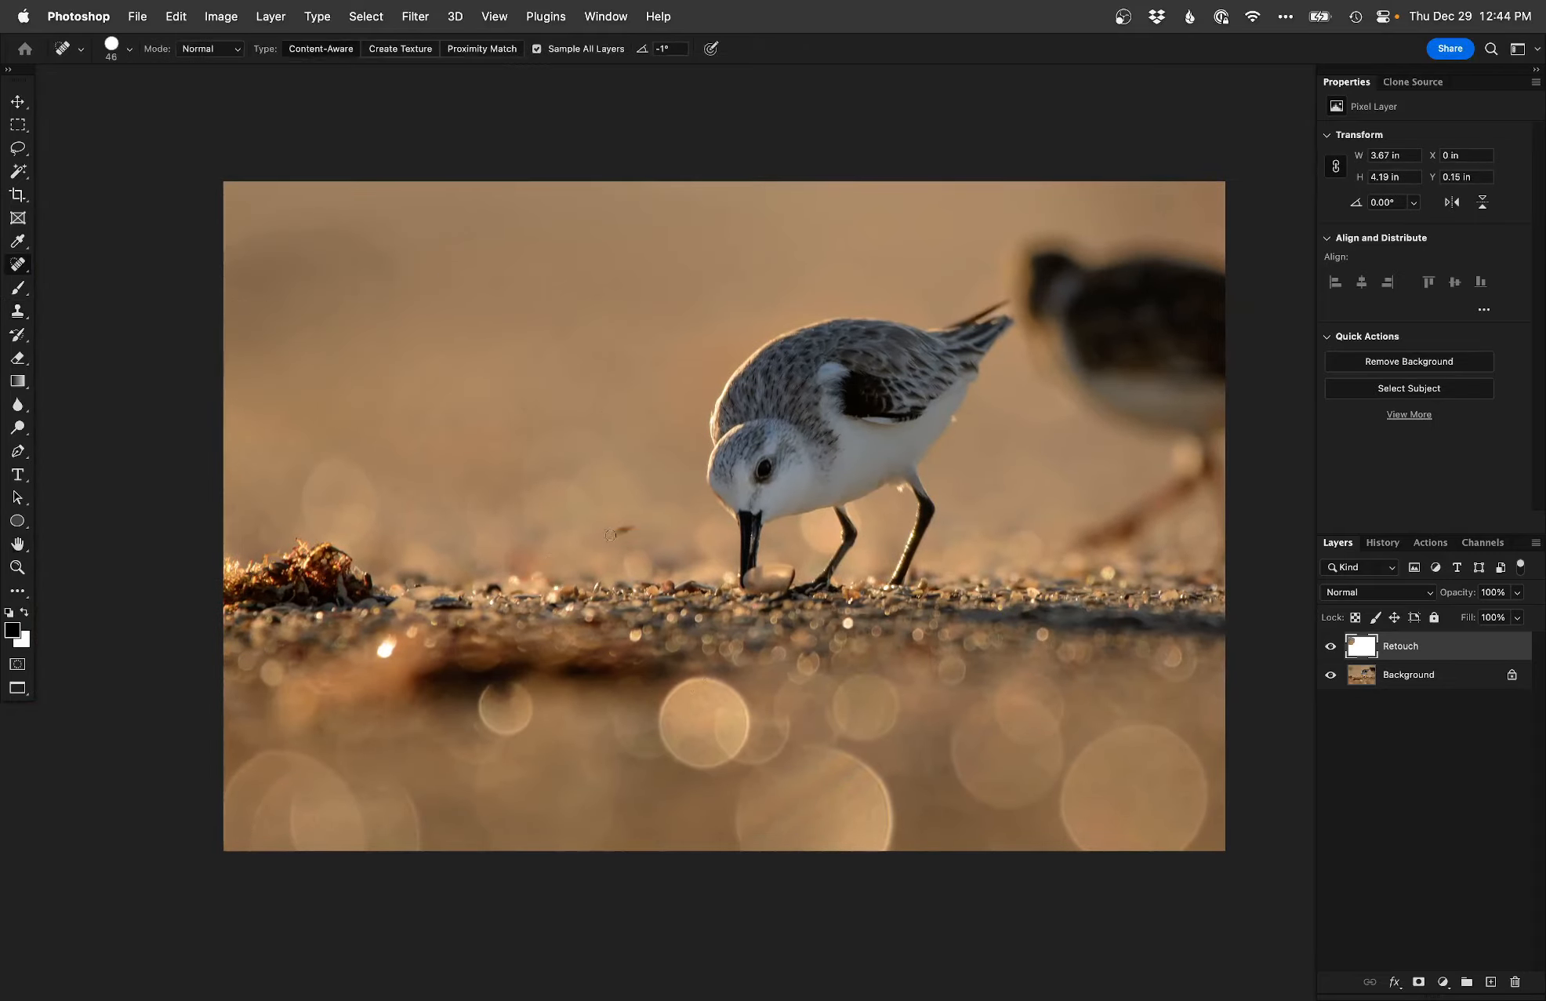
{"action": "left_click_drag", "start_coordinate": [618, 530], "coordinate": [631, 528]}
{"action": "left_click_drag", "start_coordinate": [372, 655], "coordinate": [390, 639]}
- Cover the blurred second bird's head and body with cloned background and brush strokes in sampled background color
{"action": "key", "text": "s"}
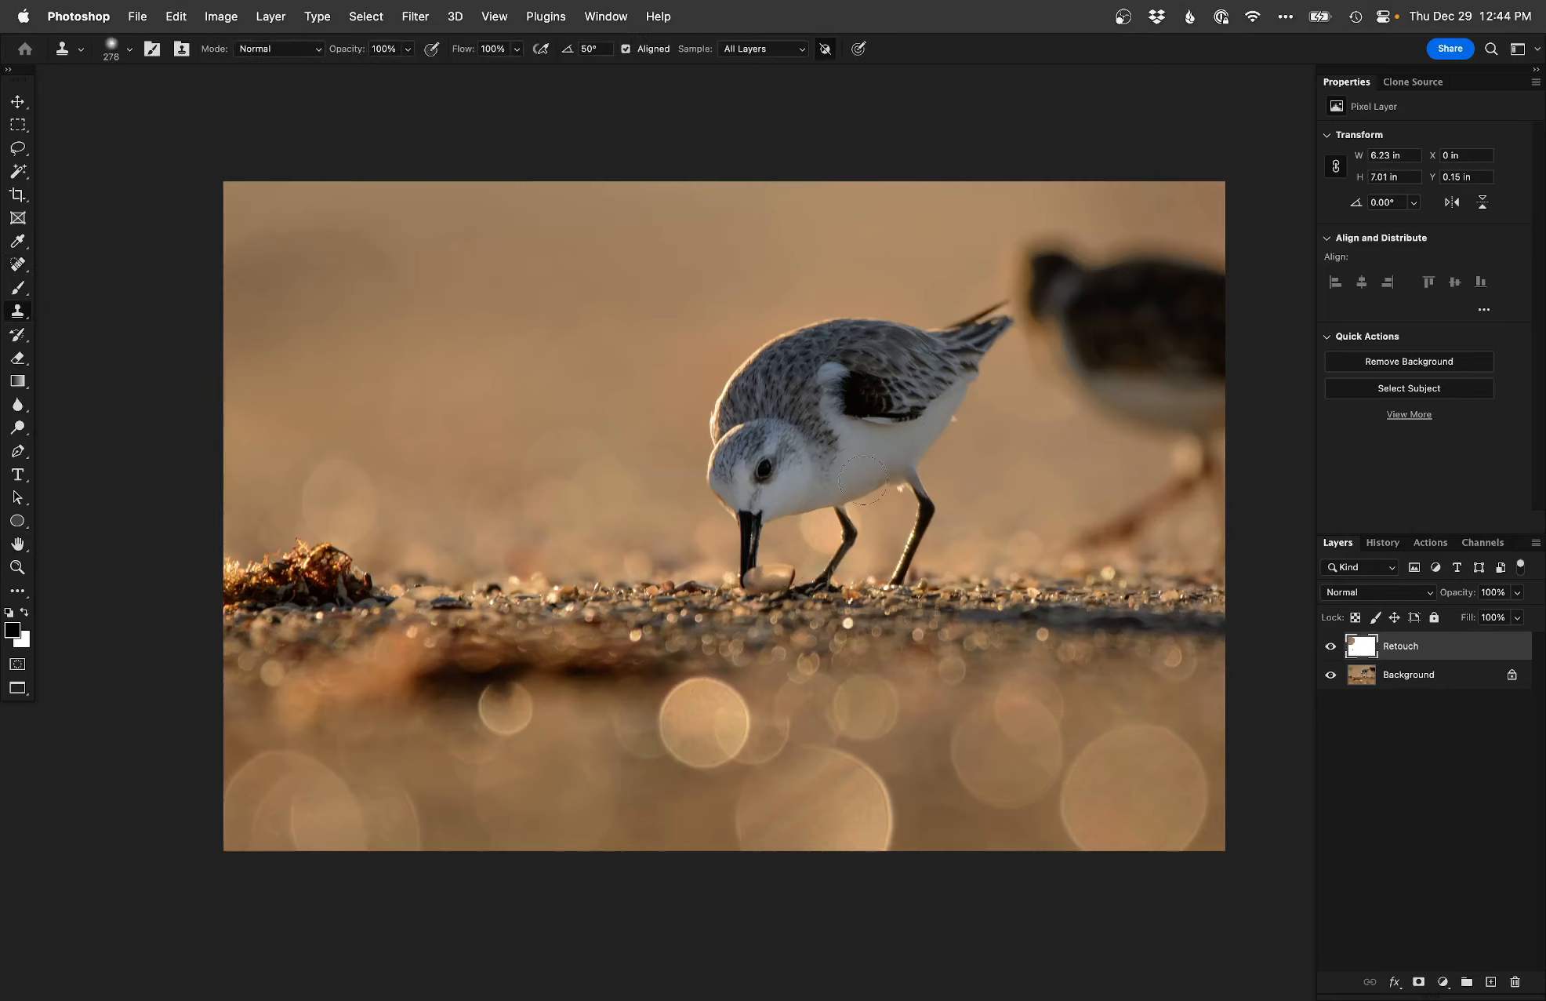
{"action": "mouse_move", "coordinate": [1041, 405]}
{"action": "left_mouse_down"}
{"action": "mouse_move", "coordinate": [1088, 352]}
{"action": "mouse_move", "coordinate": [1061, 361]}
{"action": "mouse_move", "coordinate": [1057, 307]}
{"action": "mouse_move", "coordinate": [1044, 320]}
{"action": "mouse_move", "coordinate": [1059, 261]}
{"action": "mouse_move", "coordinate": [1015, 267]}
{"action": "mouse_move", "coordinate": [1060, 296]}
{"action": "mouse_move", "coordinate": [1107, 259]}
{"action": "mouse_move", "coordinate": [1087, 288]}
{"action": "left_mouse_up"}
{"action": "left_click", "coordinate": [932, 239], "text": "alt"}
{"action": "left_click_drag", "start_coordinate": [982, 267], "coordinate": [1015, 260]}
{"action": "key", "text": "b"}
{"action": "left_click", "coordinate": [990, 284], "text": "alt"}
{"action": "mouse_move", "coordinate": [1148, 289]}
{"action": "left_mouse_down"}
{"action": "mouse_move", "coordinate": [1131, 343]}
{"action": "mouse_move", "coordinate": [1165, 305]}
{"action": "mouse_move", "coordinate": [1163, 268]}
{"action": "mouse_move", "coordinate": [1188, 321]}
{"action": "mouse_move", "coordinate": [1192, 471]}
{"action": "left_mouse_up"}
{"action": "left_click", "coordinate": [1166, 272]}
{"action": "left_click", "coordinate": [1170, 226], "text": "alt"}
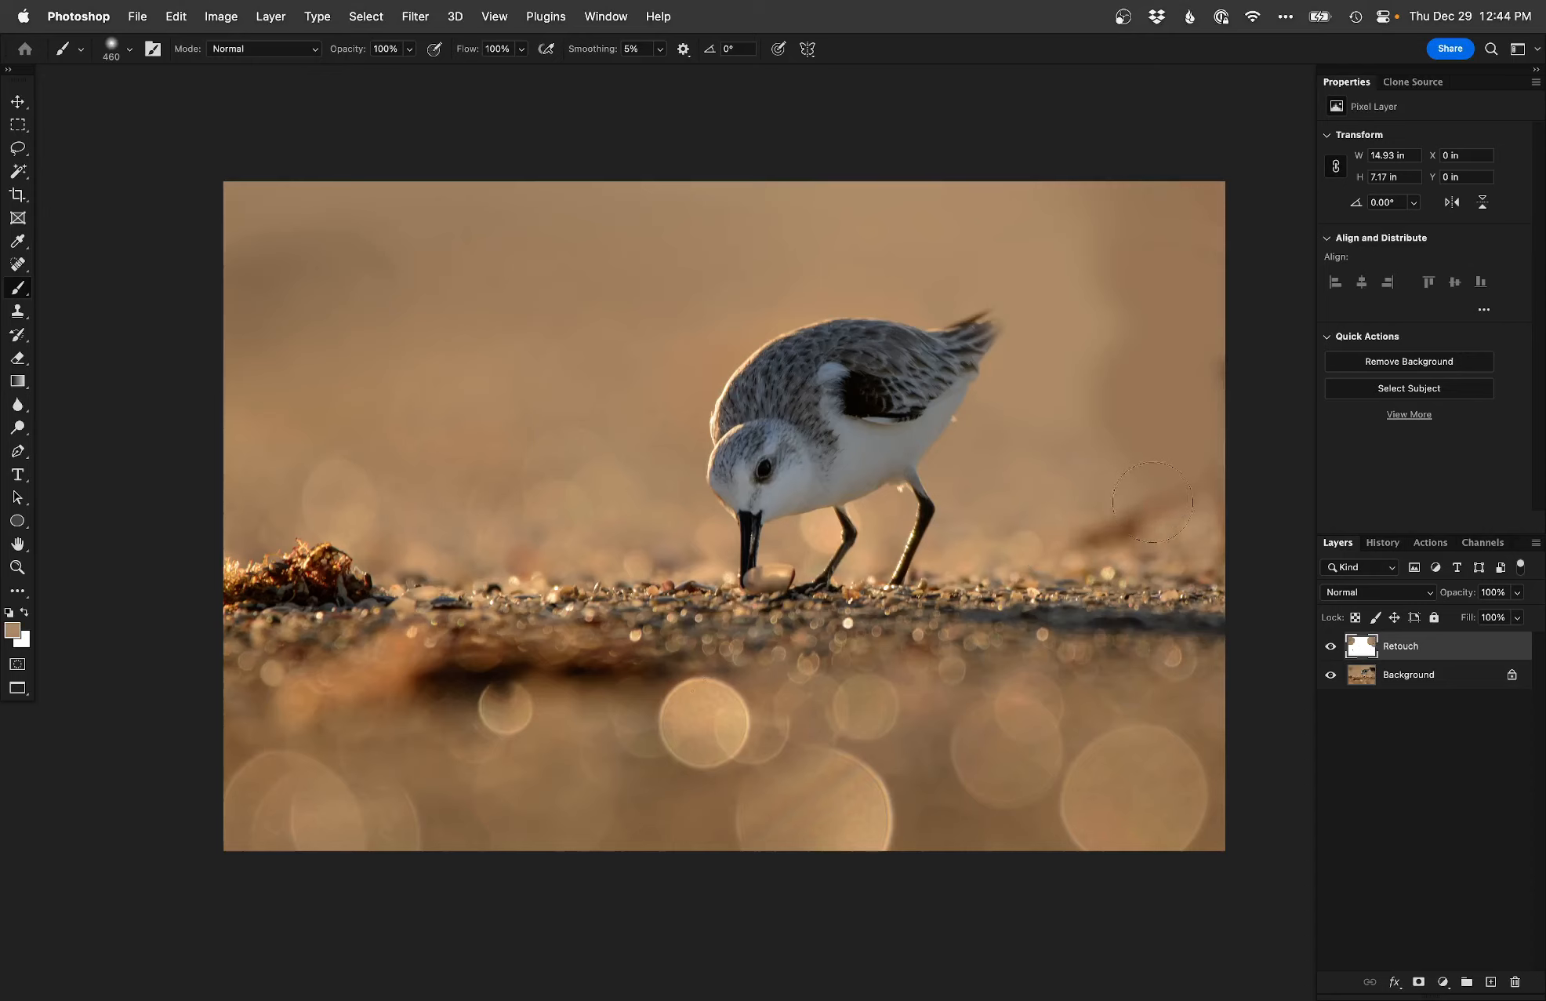
- Clone out the second bird's remaining legs and blend the patched background beside the main bird's tail
{"action": "key", "text": "s"}
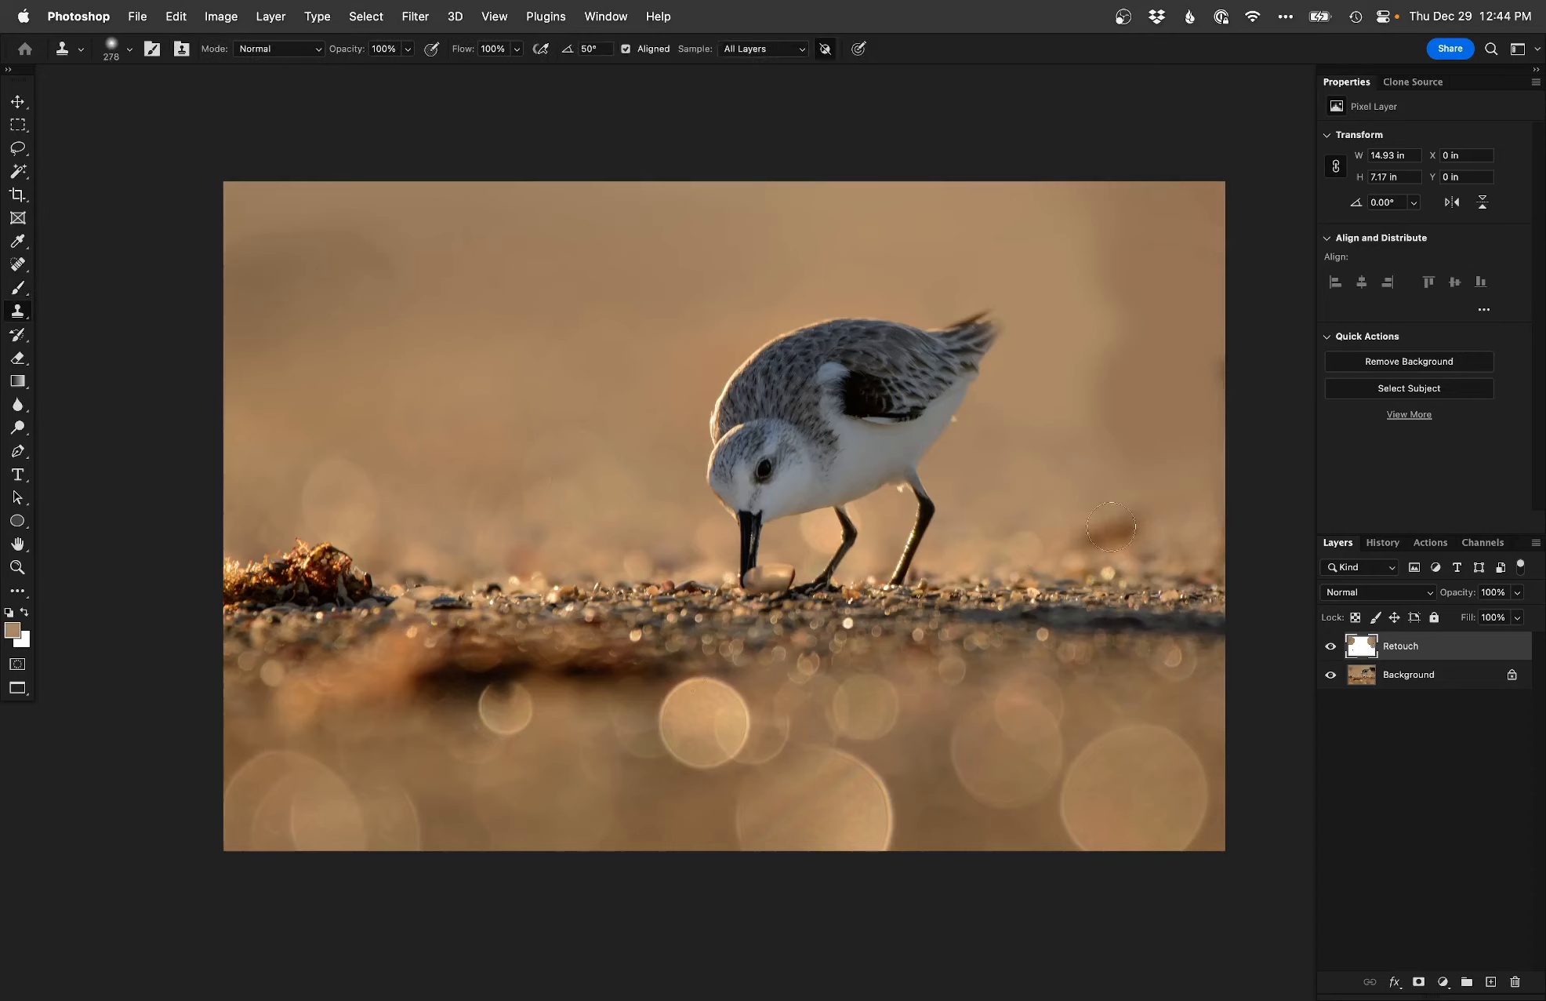
{"action": "mouse_move", "coordinate": [1111, 526]}
{"action": "left_mouse_down"}
{"action": "mouse_move", "coordinate": [1081, 524]}
{"action": "mouse_move", "coordinate": [1179, 475]}
{"action": "left_mouse_up"}
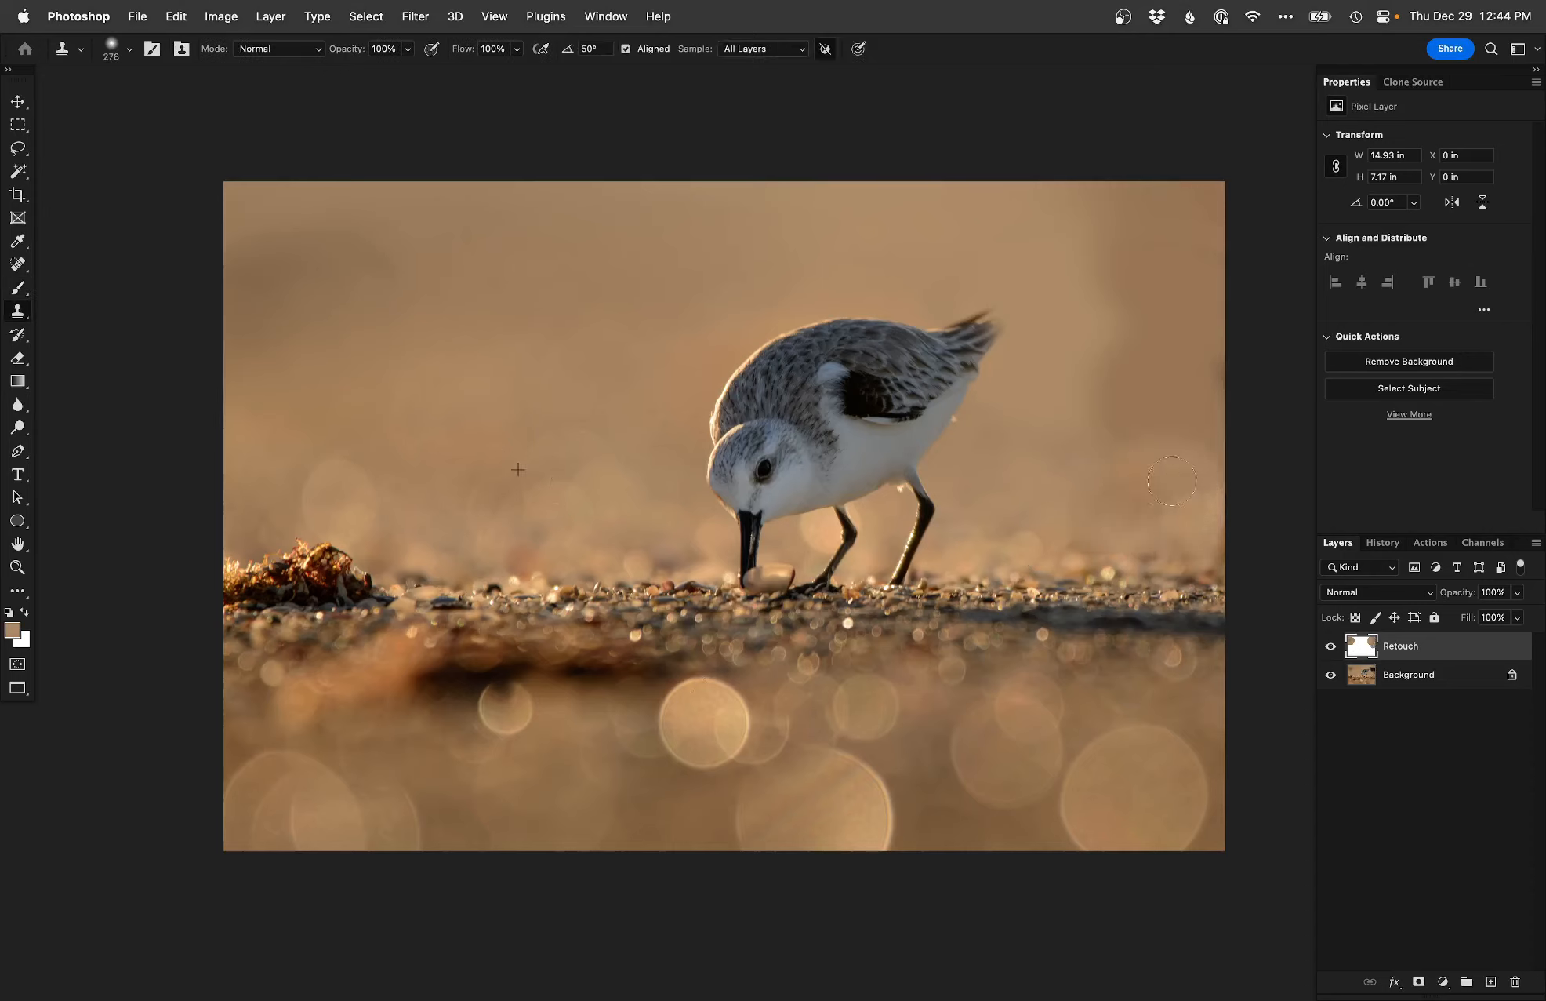
{"action": "left_click", "coordinate": [1056, 382], "text": "alt"}
{"action": "mouse_move", "coordinate": [1105, 385]}
{"action": "left_mouse_down"}
{"action": "mouse_move", "coordinate": [1121, 411]}
{"action": "mouse_move", "coordinate": [1128, 368]}
{"action": "mouse_move", "coordinate": [1192, 391]}
{"action": "left_mouse_up"}
{"action": "left_click", "coordinate": [1081, 360], "text": "alt"}
{"action": "left_click", "coordinate": [1081, 349], "text": "alt"}
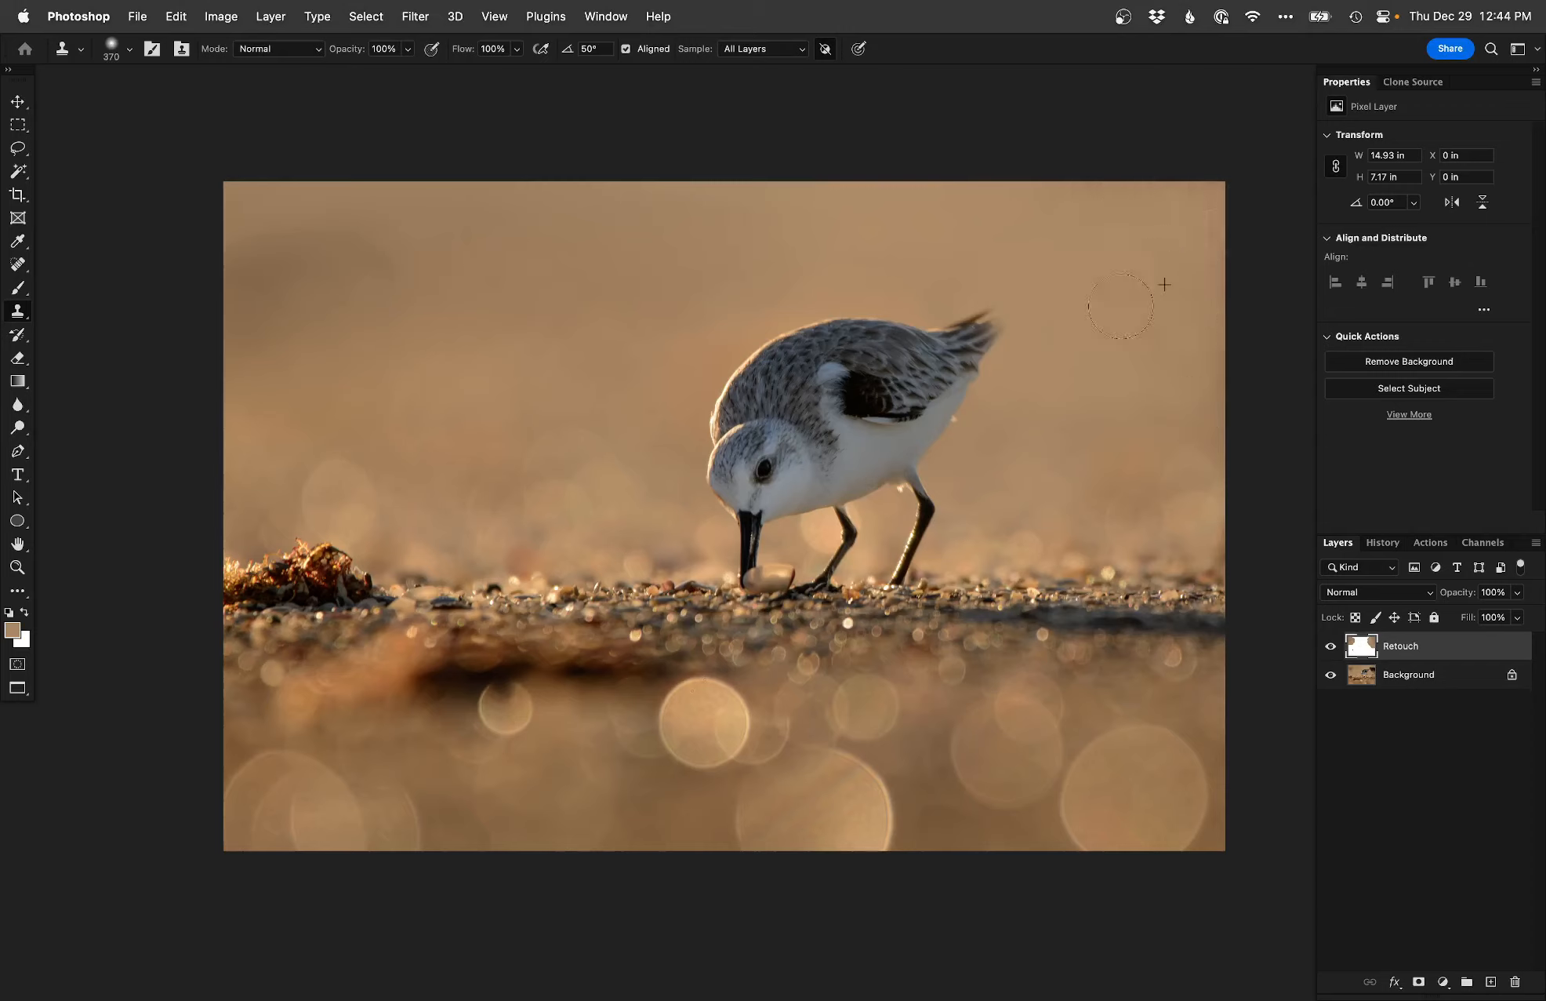
- Add a layer mask to the Retouch layer and paint on it to bring back the main bird's tail feathers
{"action": "left_click", "coordinate": [1419, 982]}
{"action": "key", "text": "b"}
{"action": "left_click", "coordinate": [996, 336], "text": "super"}
{"action": "right_click", "coordinate": [921, 387]}
{"action": "left_click", "coordinate": [981, 556]}
{"action": "mouse_move", "coordinate": [928, 371]}
{"action": "left_mouse_down"}
{"action": "mouse_move", "coordinate": [957, 339]}
{"action": "mouse_move", "coordinate": [952, 304]}
{"action": "mouse_move", "coordinate": [935, 307]}
{"action": "mouse_move", "coordinate": [1031, 263]}
{"action": "mouse_move", "coordinate": [998, 297]}
{"action": "mouse_move", "coordinate": [1015, 312]}
{"action": "mouse_move", "coordinate": [1008, 334]}
{"action": "mouse_move", "coordinate": [947, 398]}
{"action": "left_mouse_up"}
{"action": "key", "text": "x"}
{"action": "key", "text": "x"}
{"action": "key", "text": "x"}
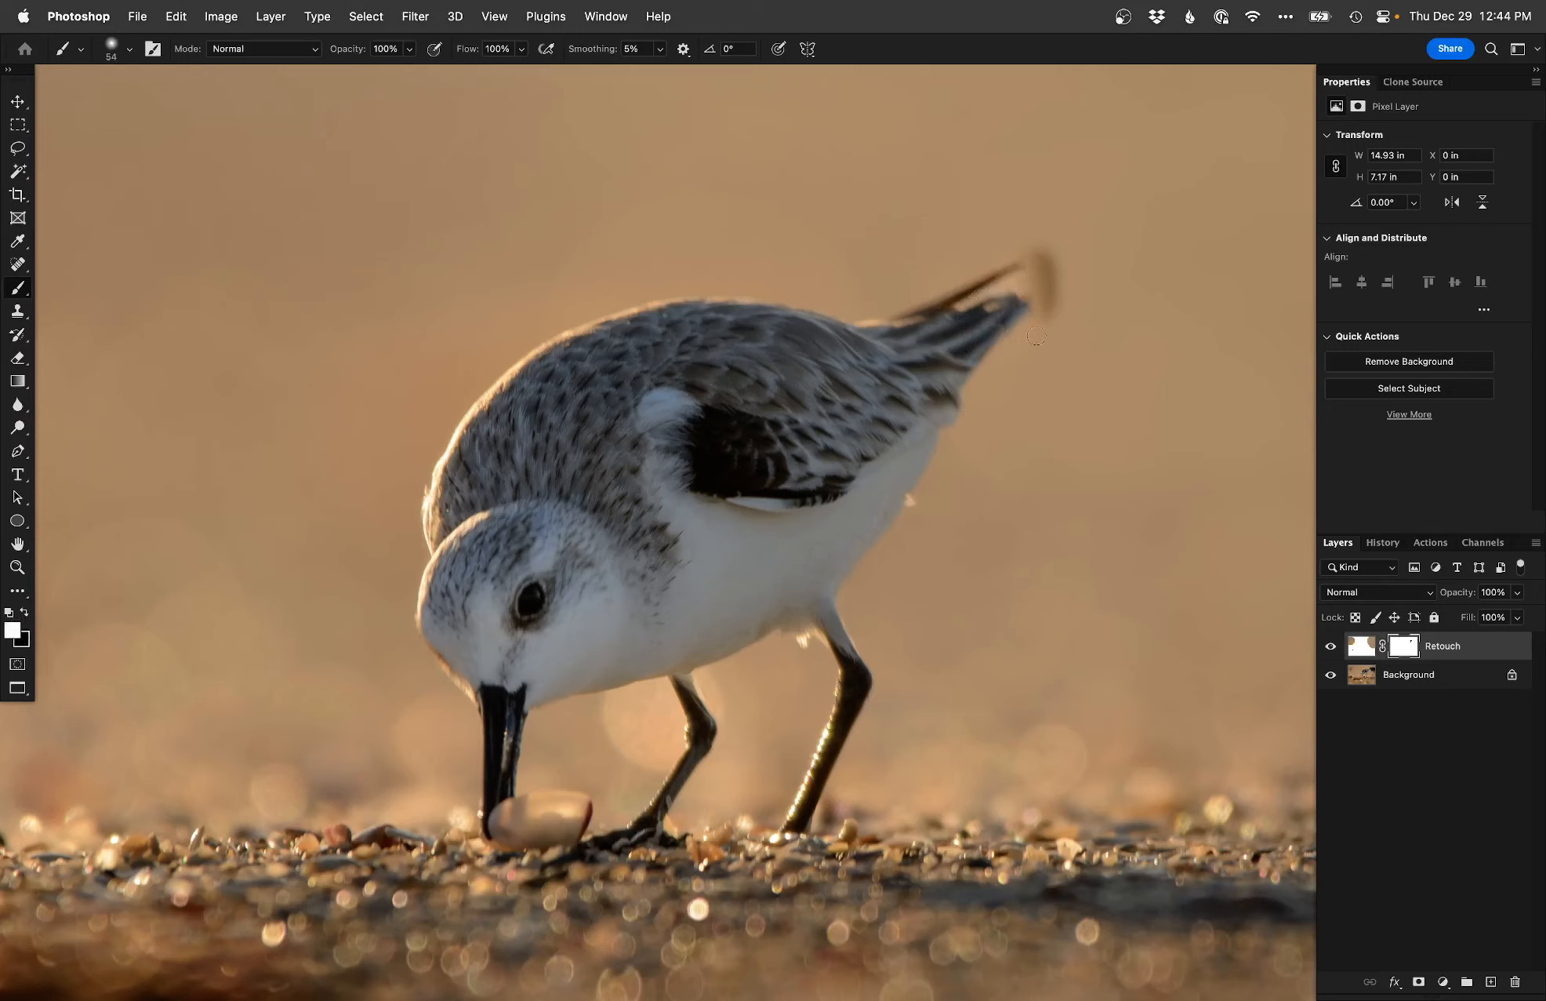
- Refine the Retouch mask around the tail tip with a smaller brush to hide the dark remnants of the second bird
{"action": "key", "text": "x"}
{"action": "left_click_drag", "start_coordinate": [1056, 308], "coordinate": [1034, 333]}
{"action": "mouse_move", "coordinate": [1054, 332]}
{"action": "left_mouse_down"}
{"action": "mouse_move", "coordinate": [1042, 251]}
{"action": "mouse_move", "coordinate": [1018, 251]}
{"action": "mouse_move", "coordinate": [977, 302]}
{"action": "mouse_move", "coordinate": [1065, 270]}
{"action": "left_mouse_up"}
{"action": "key", "text": "bracketleft"}
{"action": "key", "text": "bracketleft"}
{"action": "key", "text": "bracketleft"}
{"action": "left_click_drag", "start_coordinate": [1052, 252], "coordinate": [1052, 281]}
{"action": "left_click", "coordinate": [992, 341], "text": "alt"}
{"action": "left_click", "coordinate": [992, 342], "text": "alt"}
{"action": "left_click", "coordinate": [992, 341], "text": "alt"}
{"action": "left_click_drag", "start_coordinate": [977, 461], "coordinate": [977, 454]}
{"action": "left_click", "coordinate": [862, 429], "text": "super"}
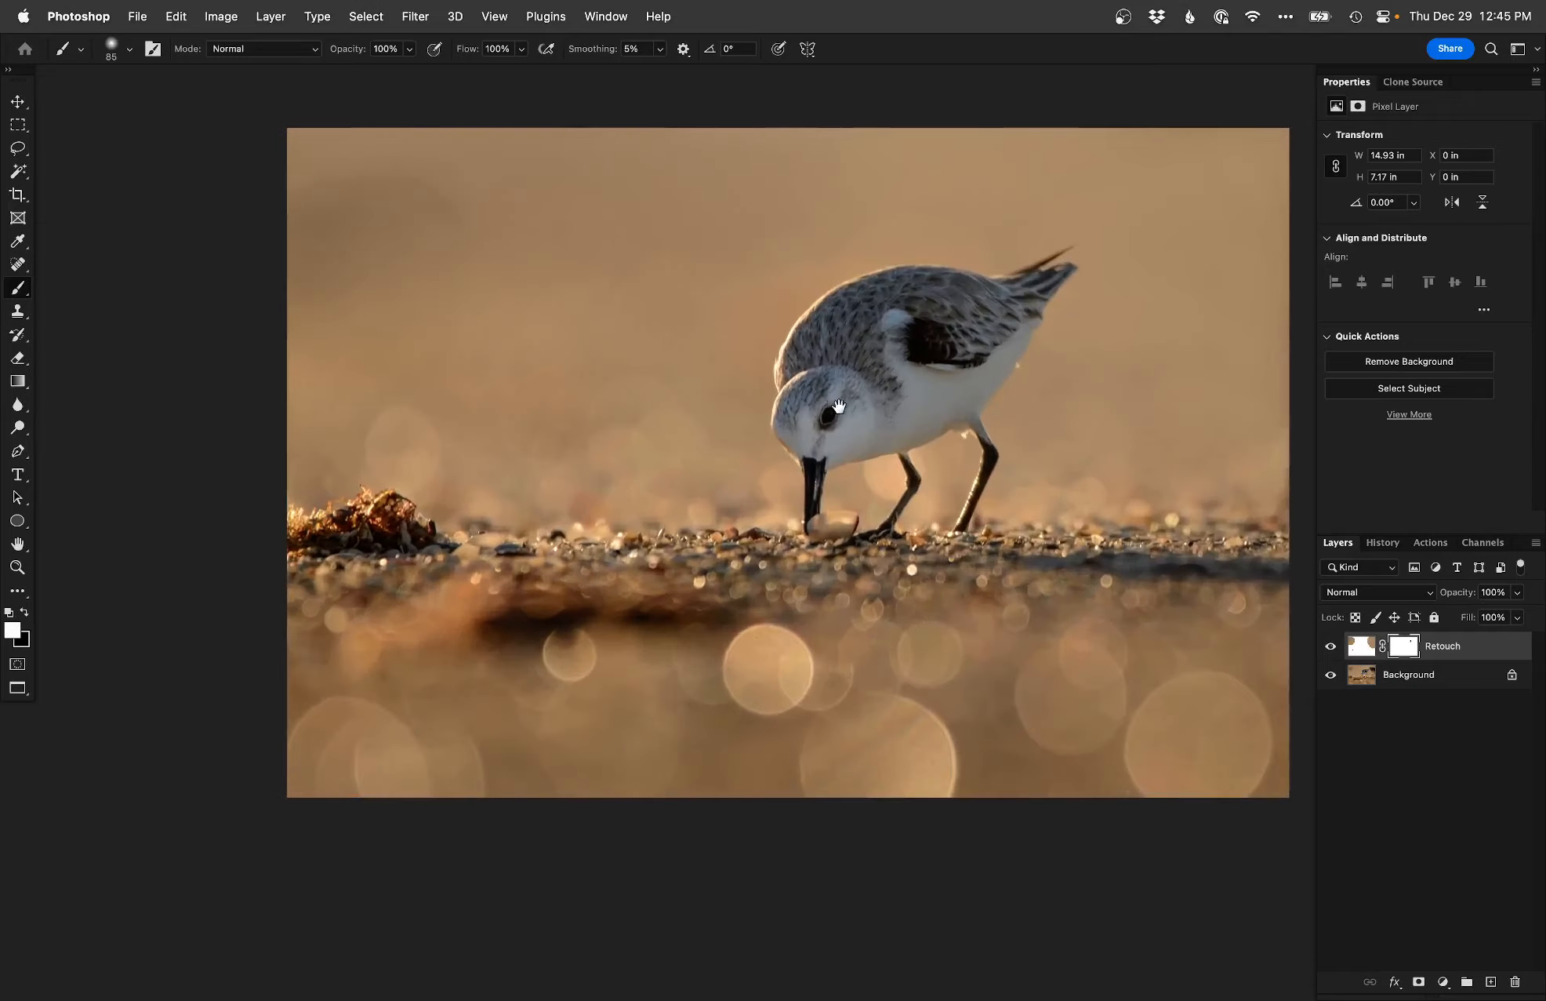
- Add a Hue/Saturation adjustment with Blues saturation at -54, invert its mask and paint it in over the bird with a large soft brush
{"action": "key", "text": "ctrl+super+u"}
{"action": "key", "text": "Return"}
{"action": "key", "text": "alt+4"}
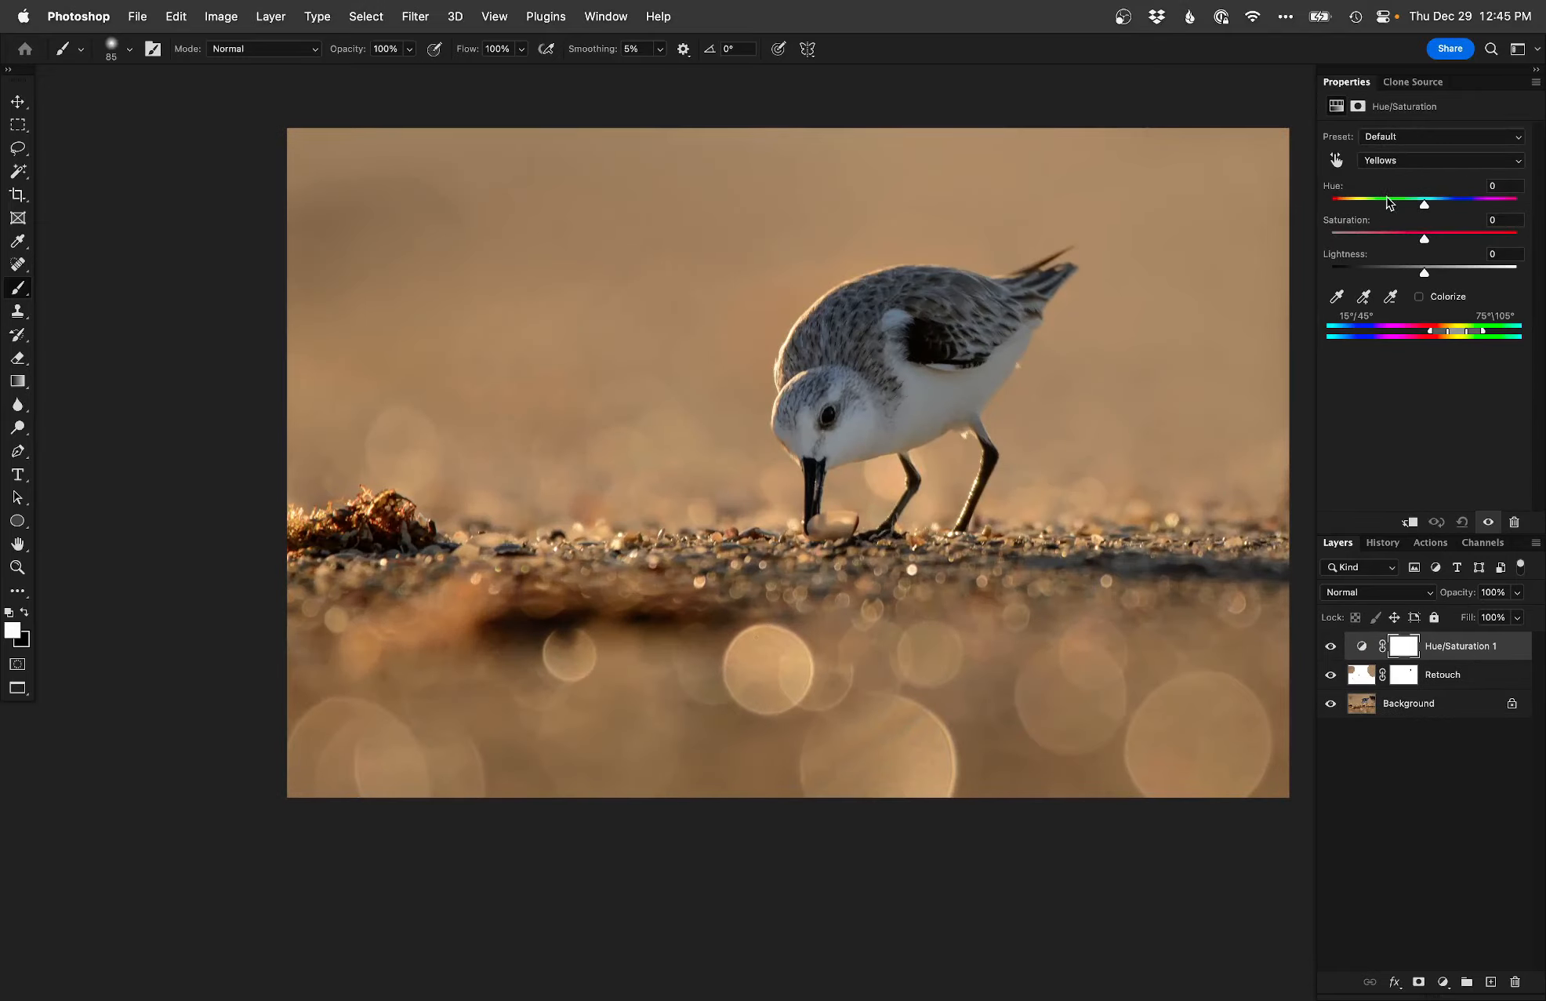
{"action": "key", "text": "alt+5"}
{"action": "key", "text": "alt+6"}
{"action": "key", "text": "alt+7"}
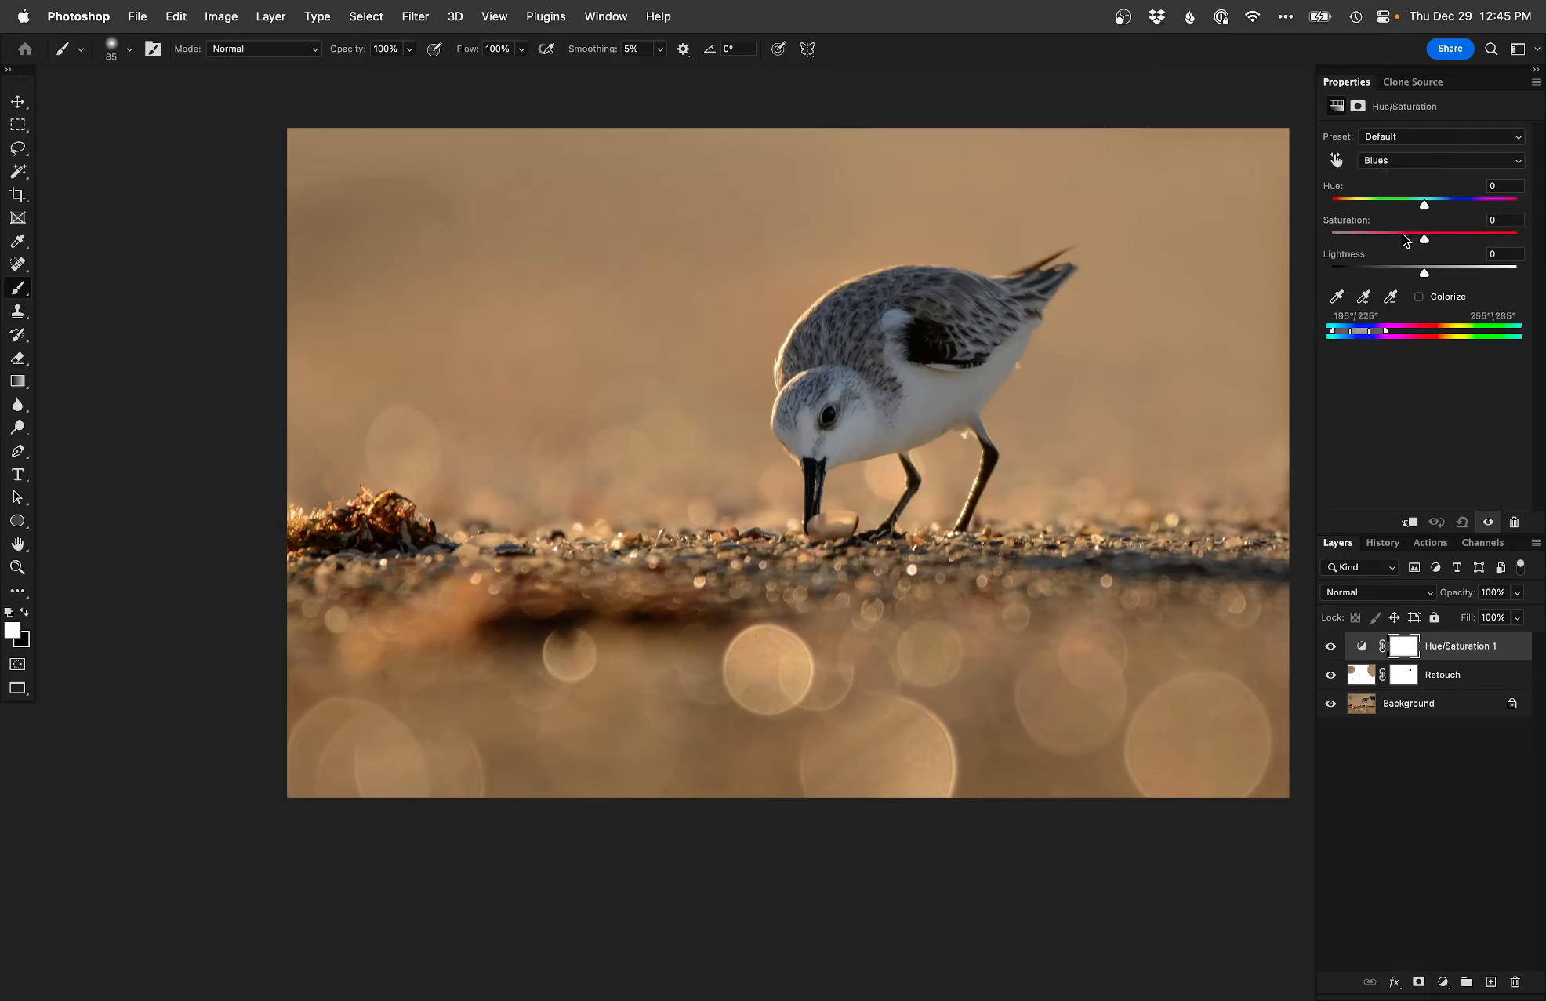
{"action": "left_click_drag", "start_coordinate": [1419, 234], "coordinate": [1381, 240]}
{"action": "right_click", "coordinate": [597, 453]}
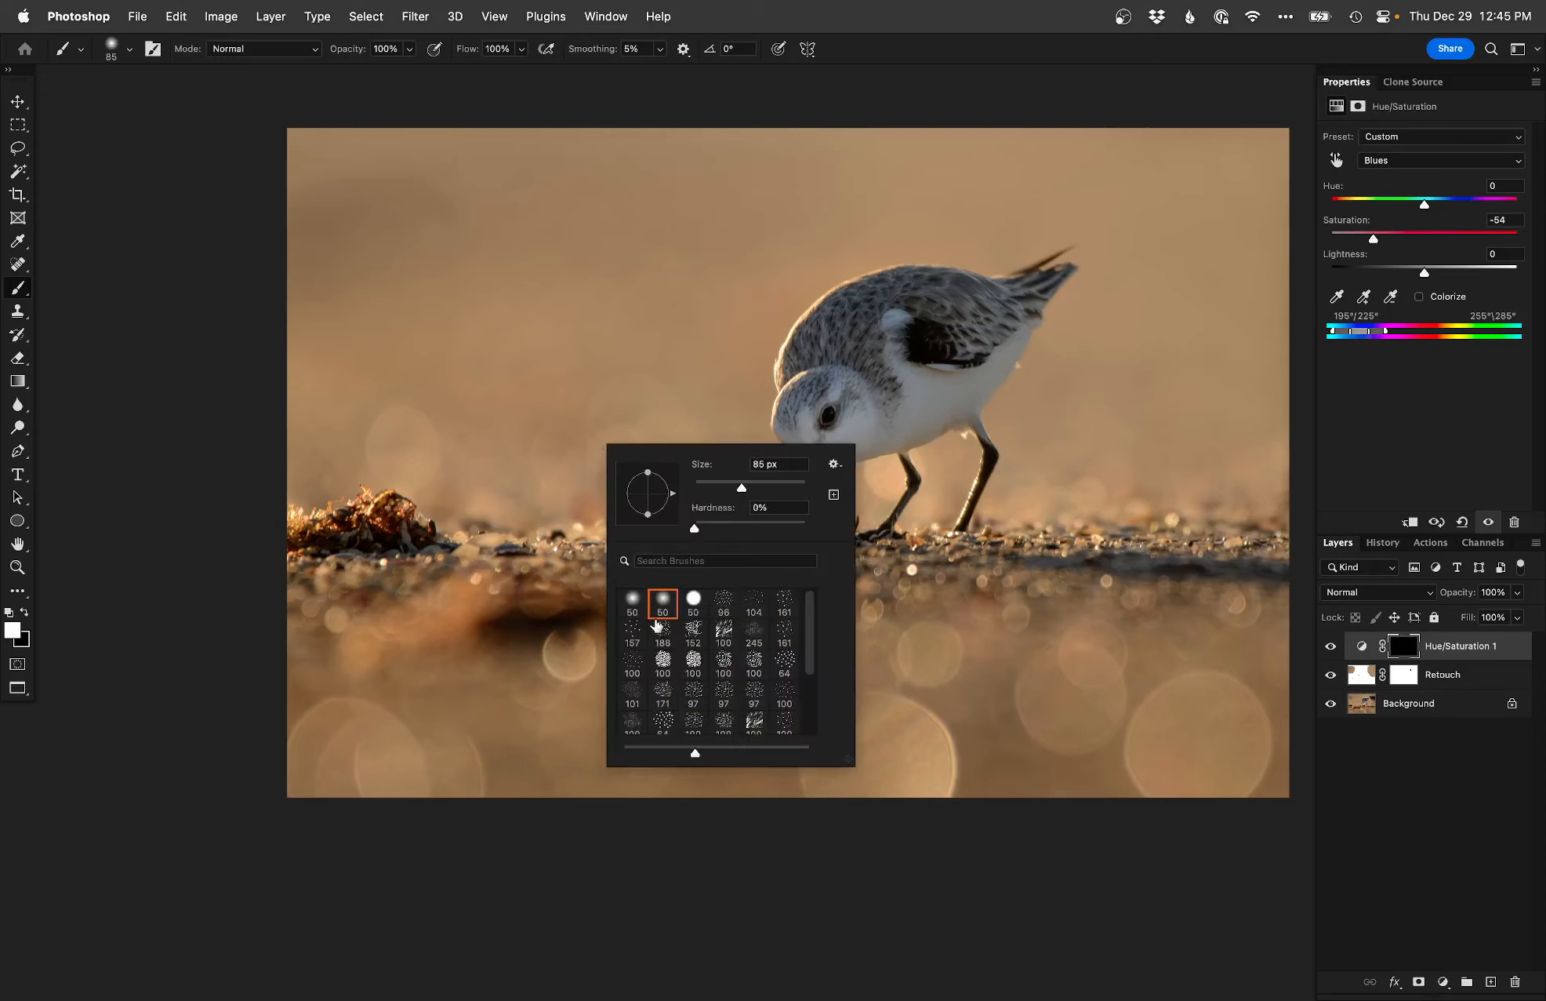
{"action": "double_click", "coordinate": [635, 602]}
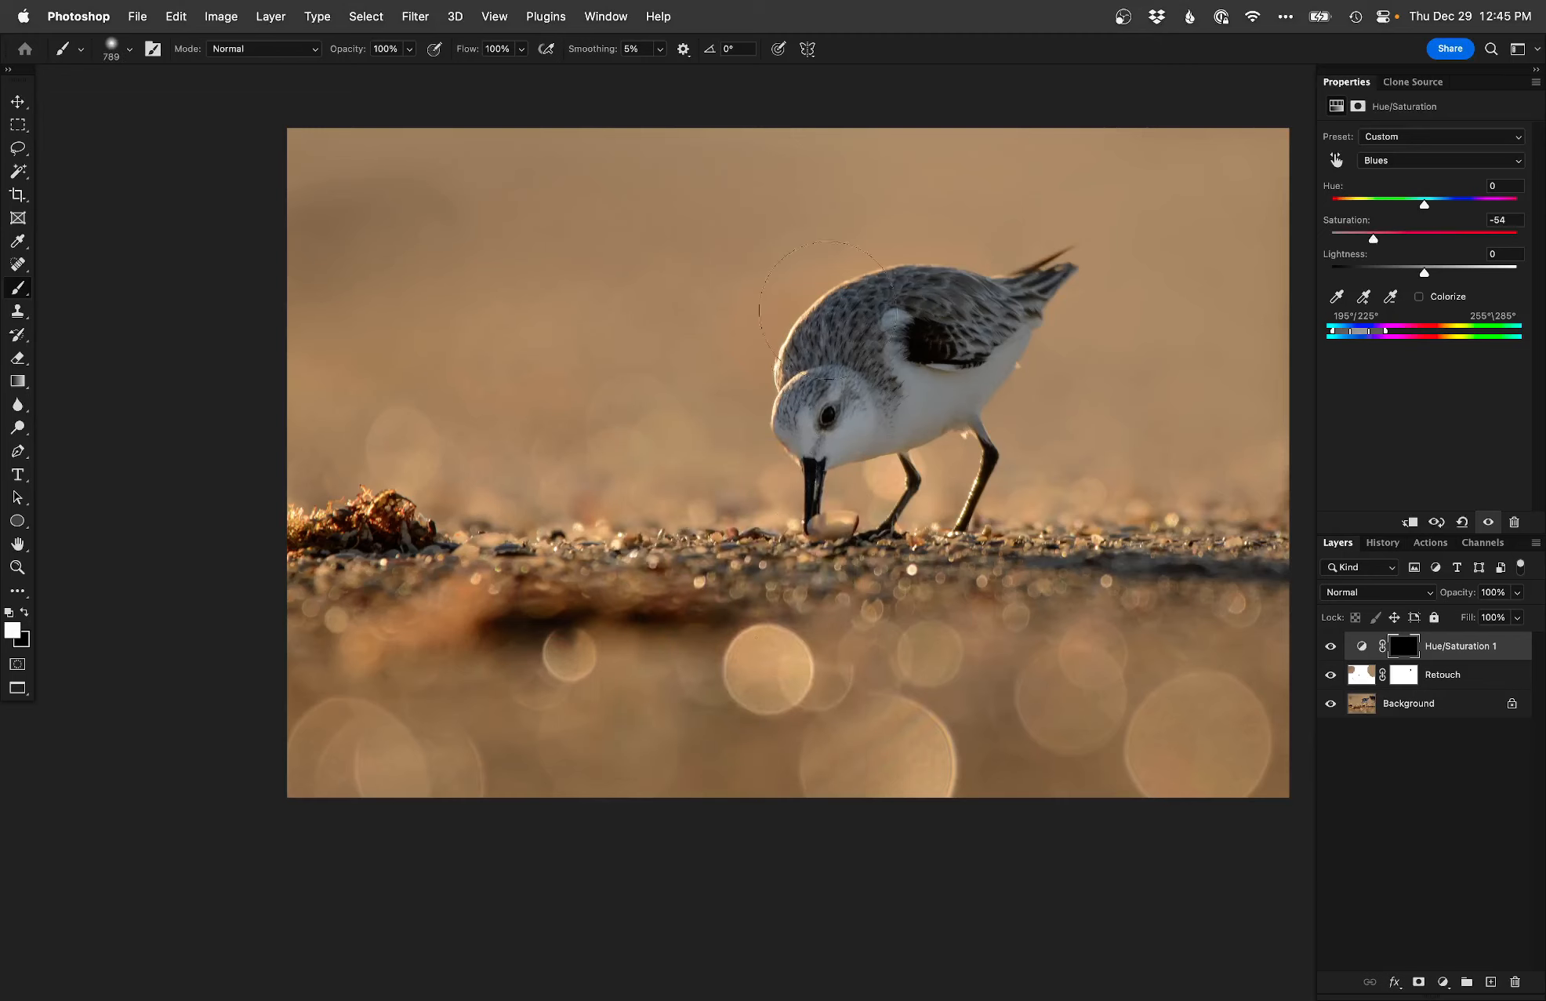
- Add a brightening Curves adjustment with input 153 and output 194, invert its mask and brush the effect softly onto the bird
{"action": "key", "text": "super+shift+m"}
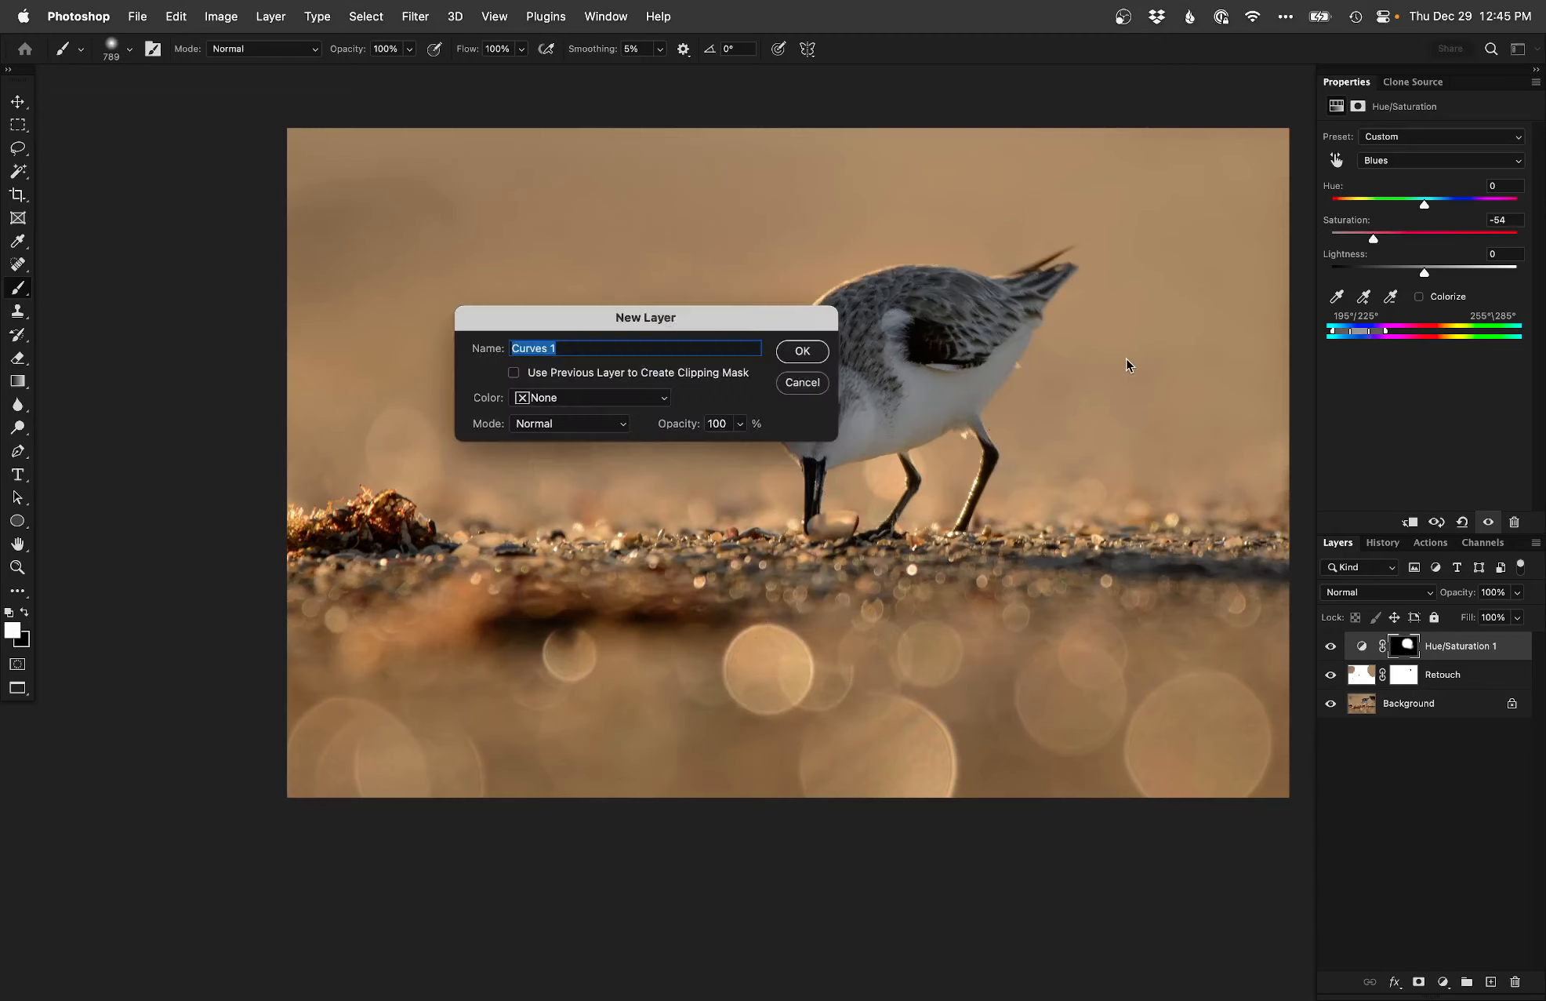
{"action": "key", "text": "Return"}
{"action": "left_click_drag", "start_coordinate": [1470, 226], "coordinate": [1455, 214]}
{"action": "key", "text": "super+i"}
{"action": "left_click_drag", "start_coordinate": [919, 406], "coordinate": [898, 405]}
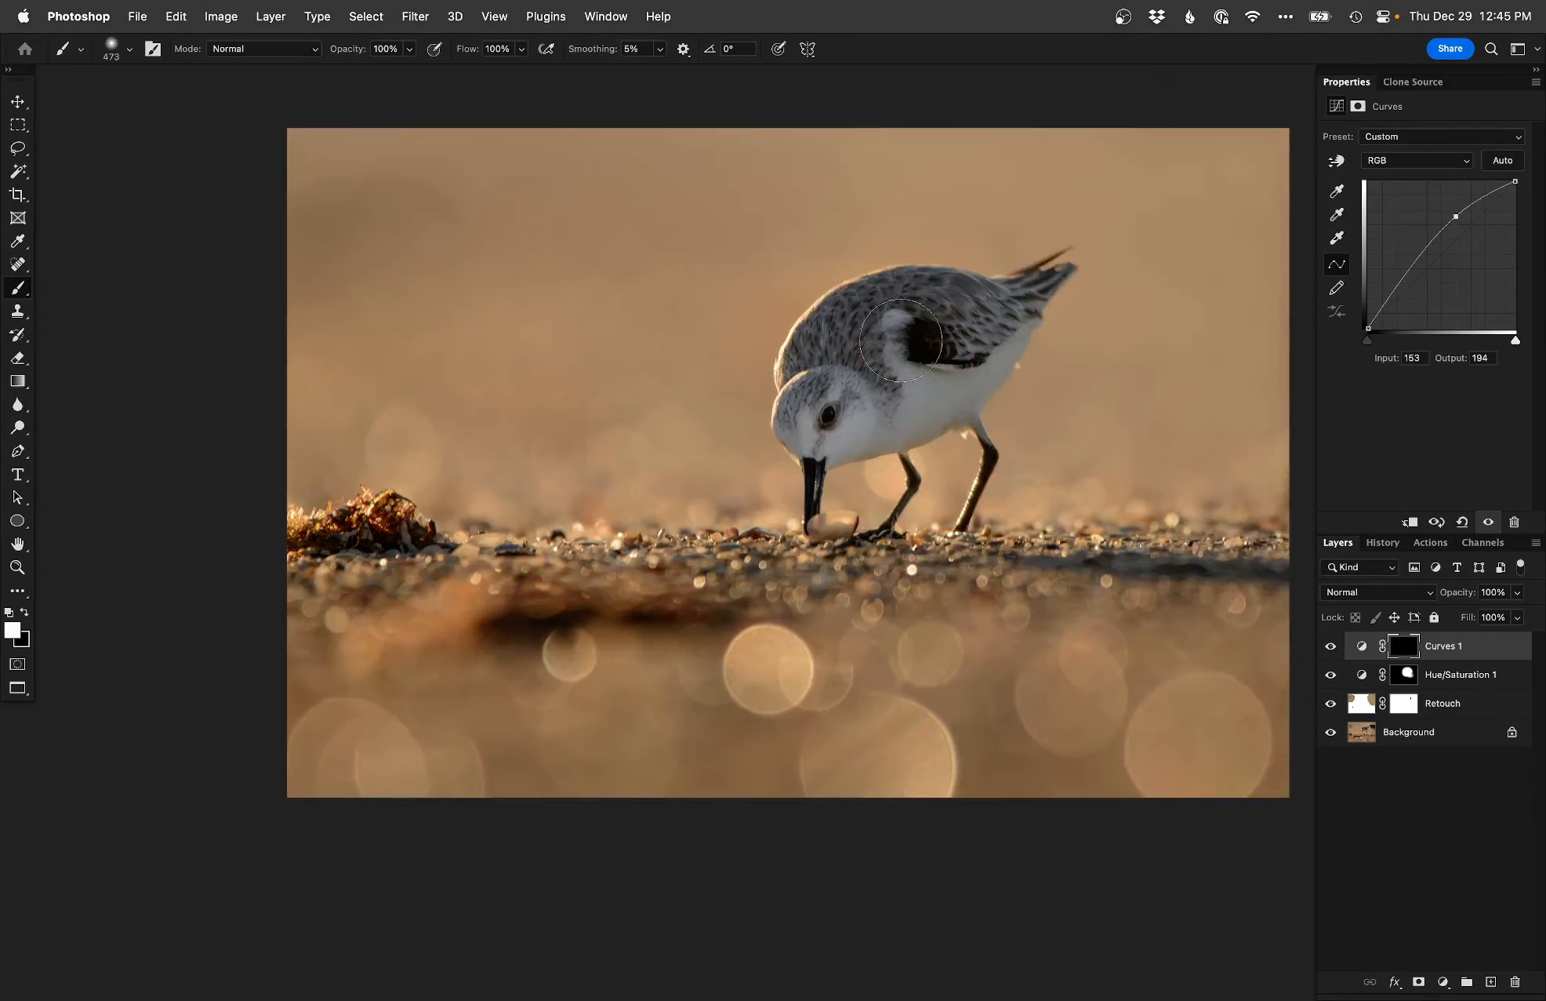
{"action": "left_click_drag", "start_coordinate": [901, 336], "coordinate": [892, 336]}
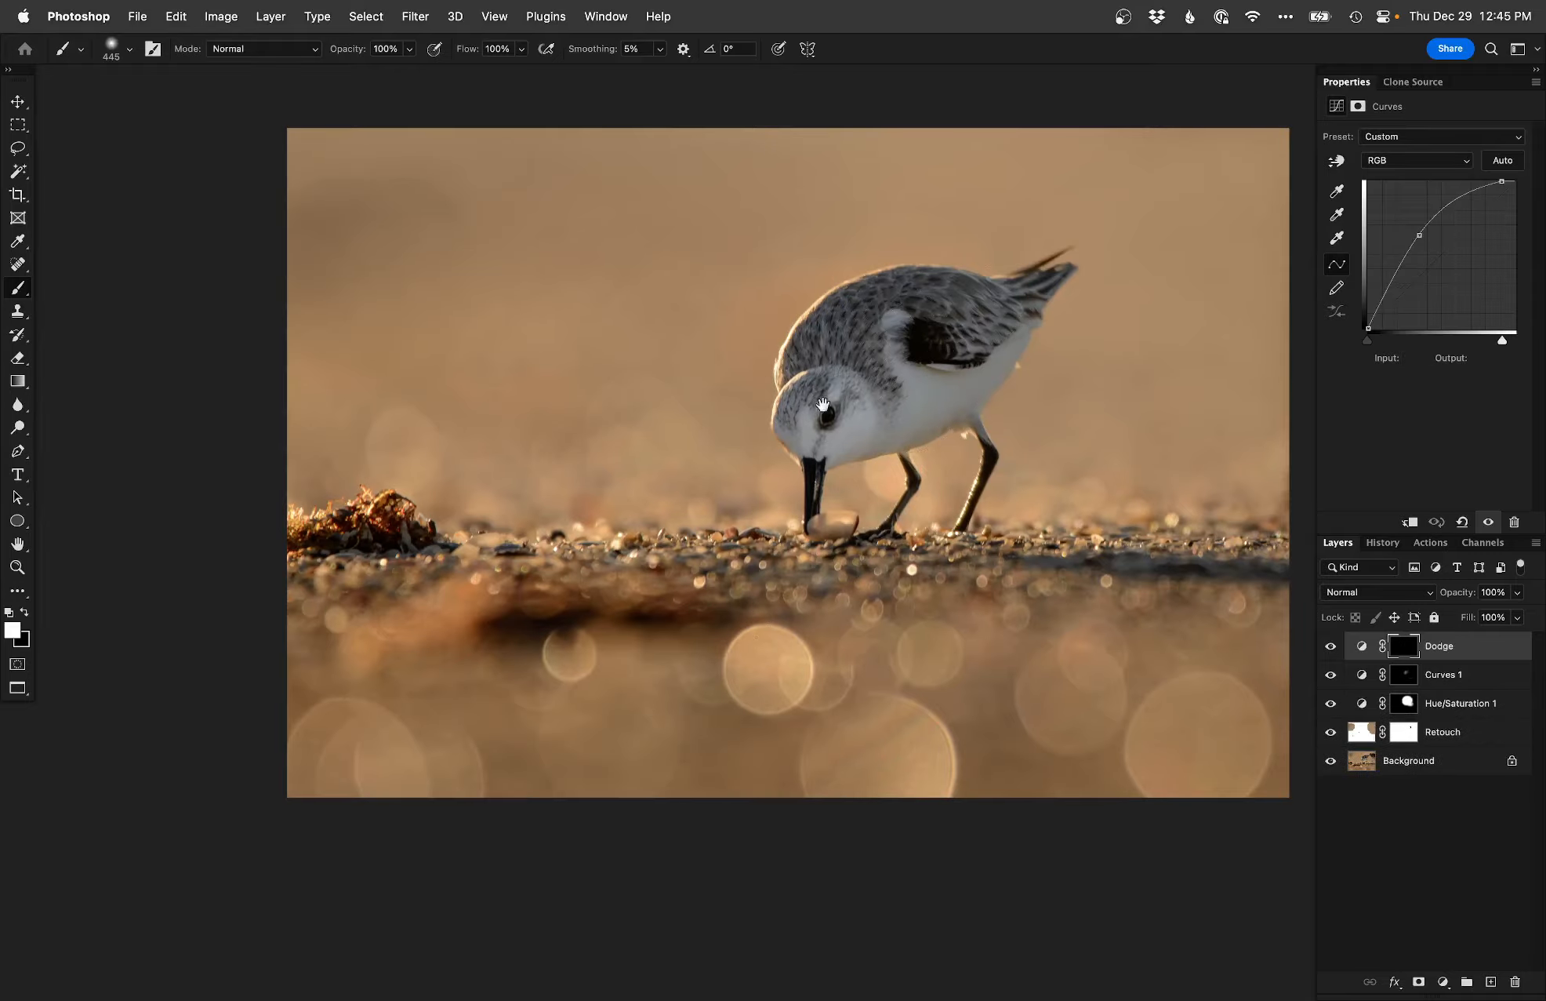
- Add a black-masked Dodge curves layer and paint its mask over the bird's eye with a very small brush
{"action": "mouse_move", "coordinate": [827, 416]}
{"action": "left_mouse_down"}
{"action": "mouse_move", "coordinate": [861, 410]}
{"action": "mouse_move", "coordinate": [863, 384]}
{"action": "mouse_move", "coordinate": [829, 391]}
{"action": "mouse_move", "coordinate": [848, 386]}
{"action": "left_mouse_up"}
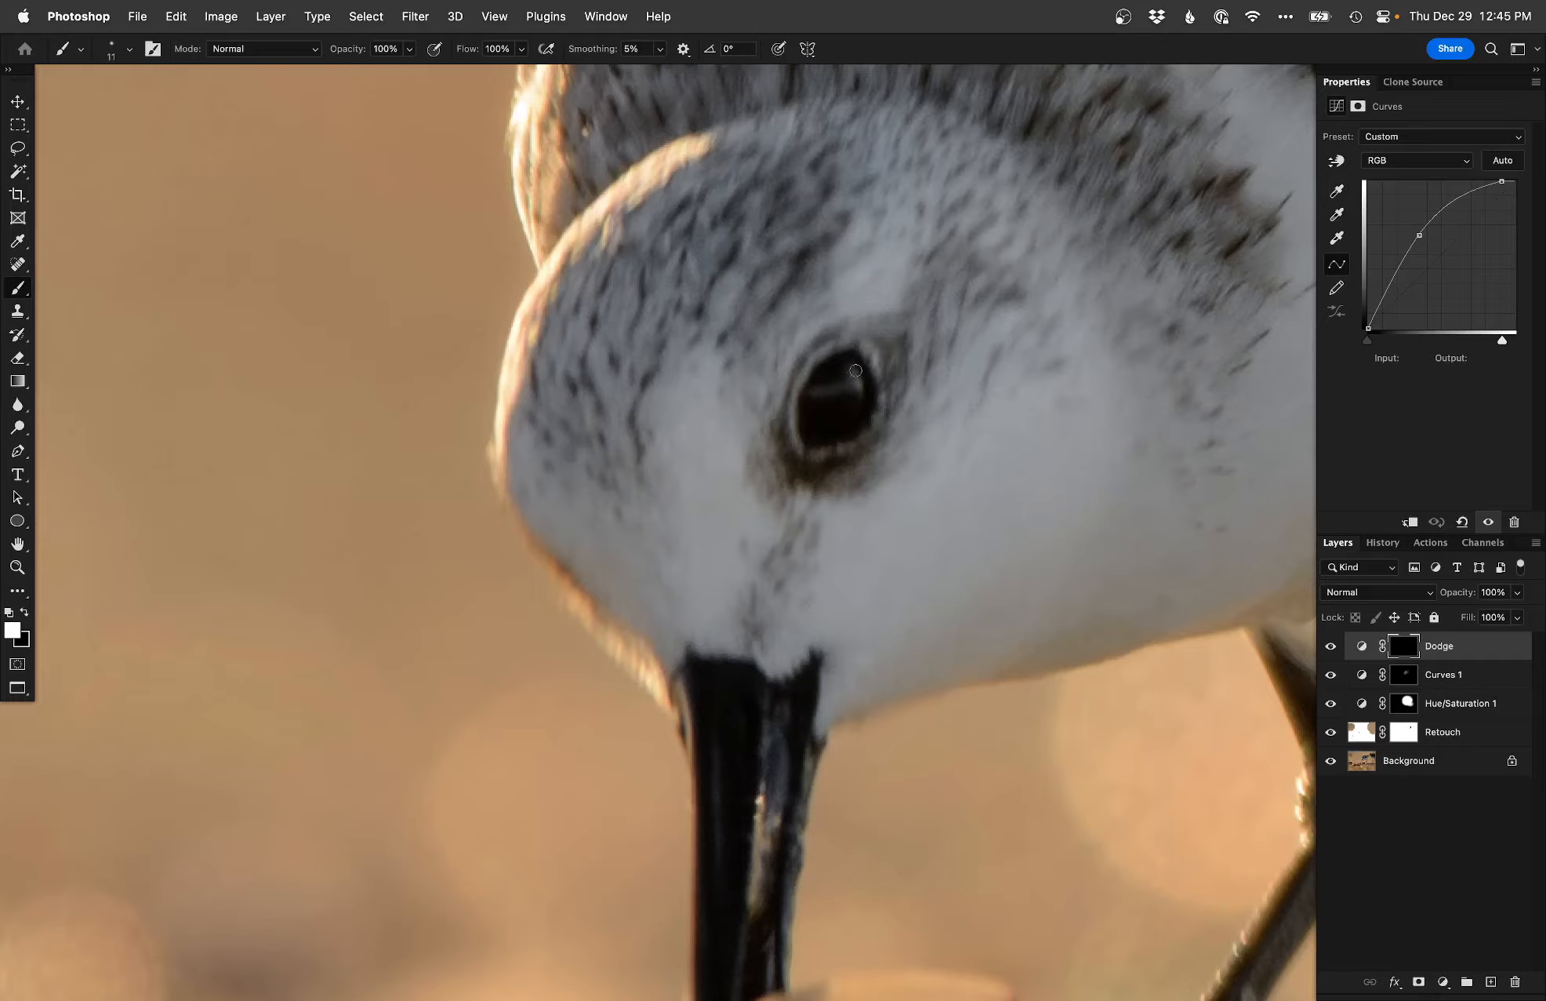
{"action": "key", "text": "super+0"}
{"action": "left_click_drag", "start_coordinate": [858, 418], "coordinate": [972, 420]}
{"action": "key", "text": "x"}
{"action": "left_click", "coordinate": [852, 462], "text": "alt"}
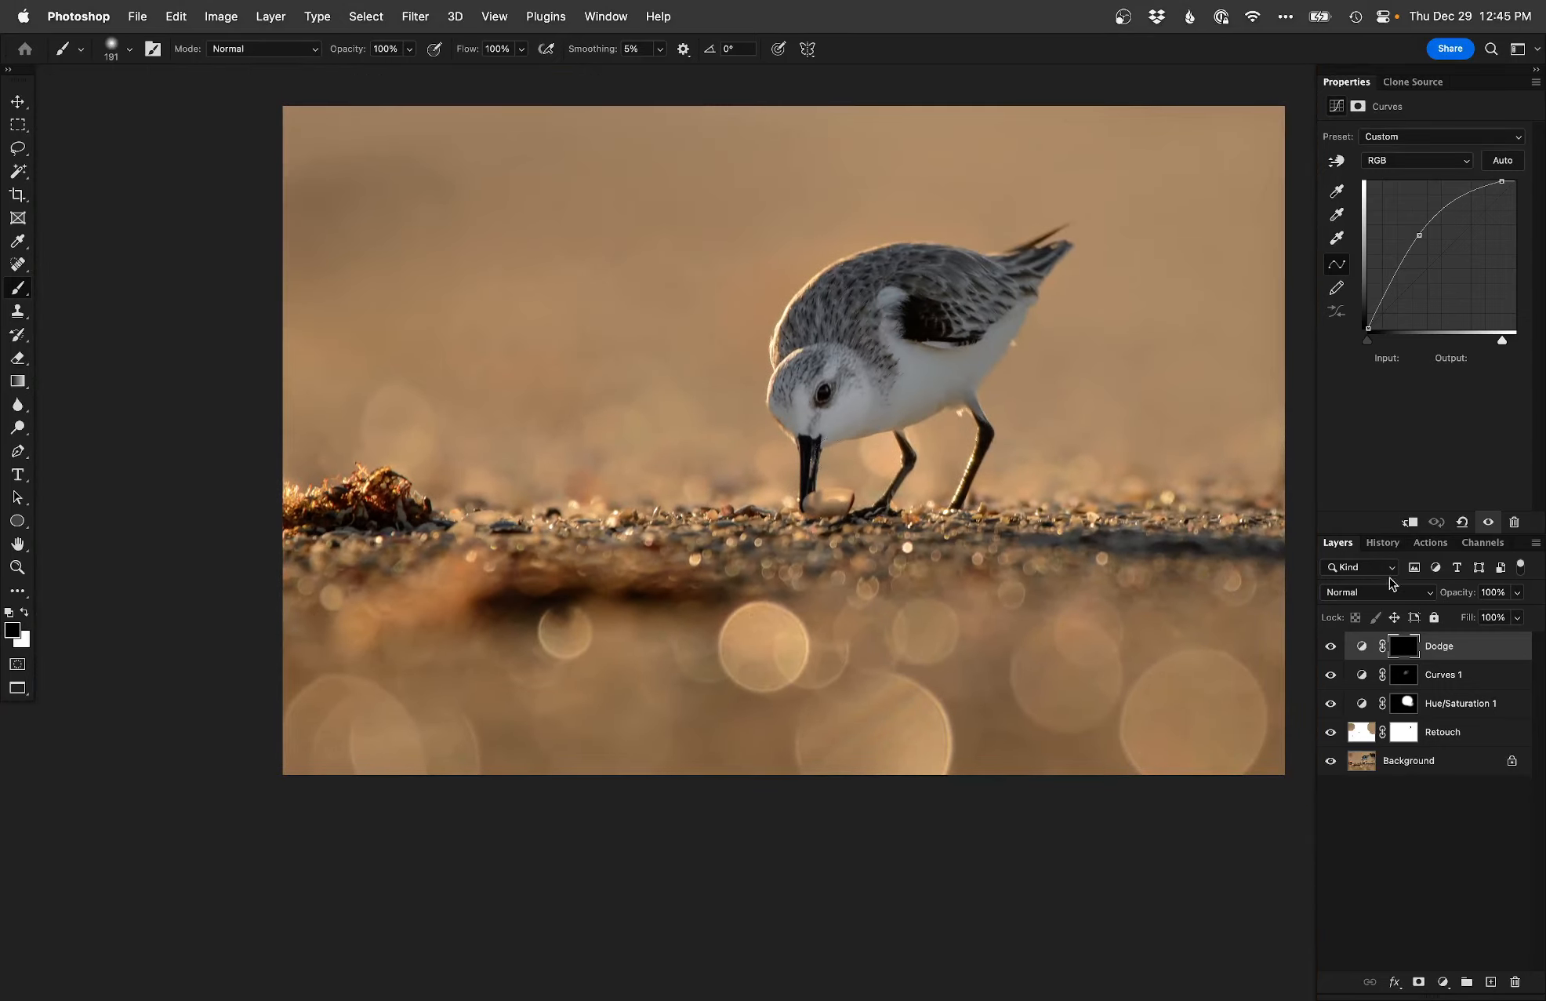
- Apply the Retouch layer's mask and clone the dark streak out of the blurred sand in the foreground
{"action": "left_click", "coordinate": [1365, 732]}
{"action": "key", "text": "s"}
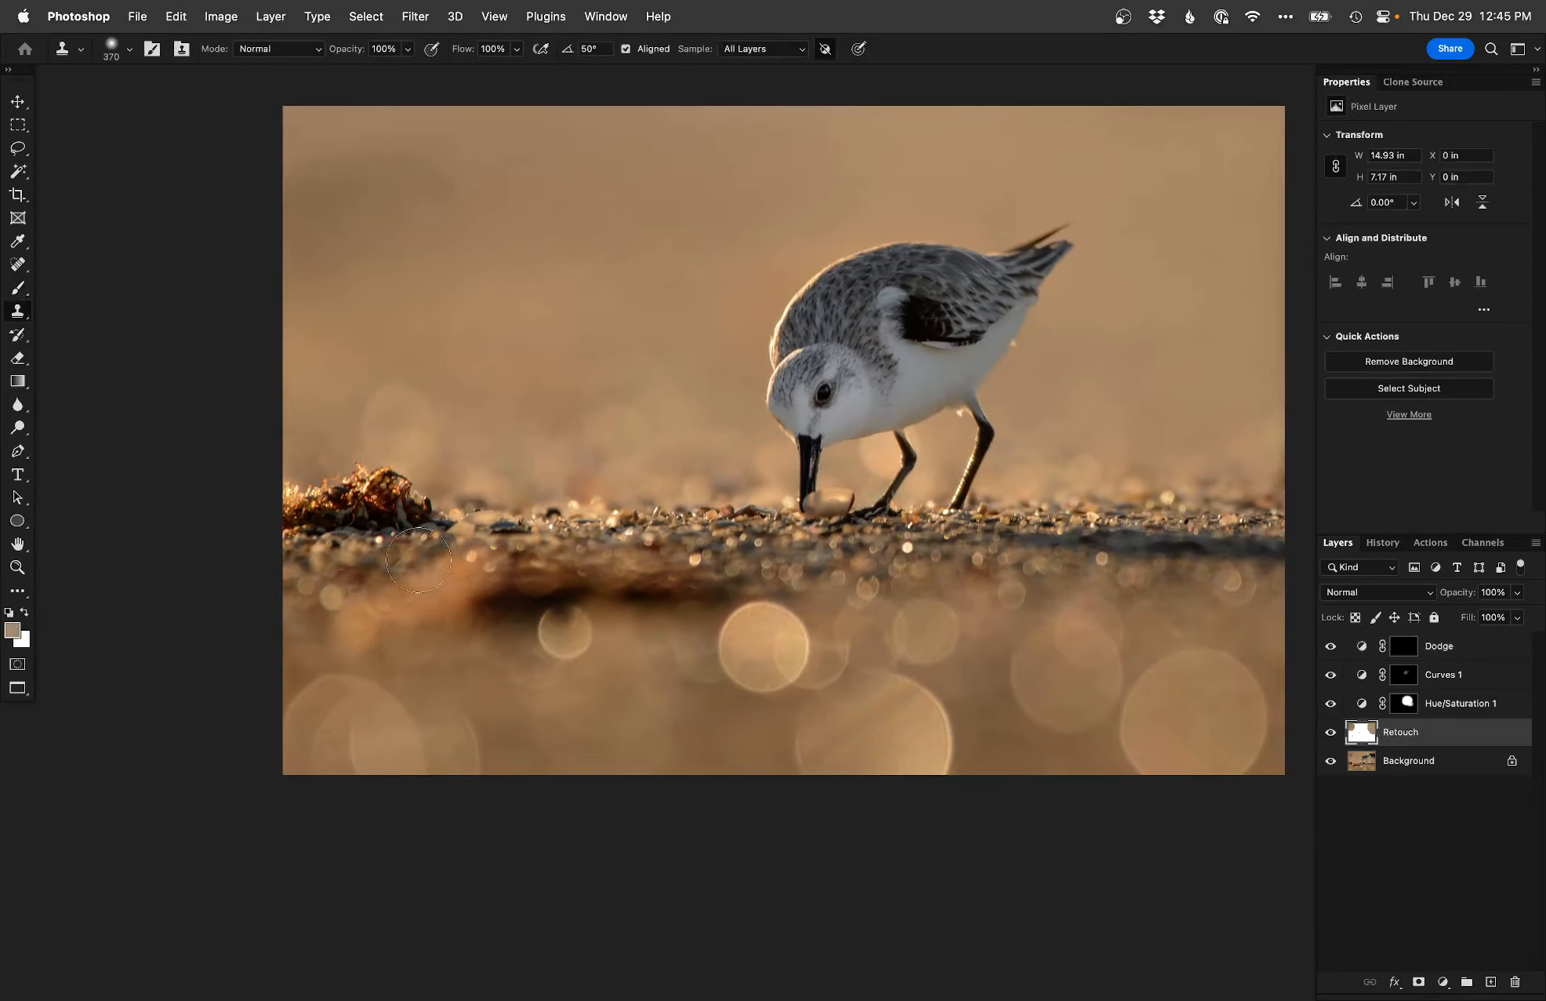
{"action": "left_click", "coordinate": [407, 608], "text": "alt"}
{"action": "mouse_move", "coordinate": [513, 599]}
{"action": "left_mouse_down"}
{"action": "mouse_move", "coordinate": [479, 622]}
{"action": "mouse_move", "coordinate": [440, 613]}
{"action": "left_mouse_up"}
{"action": "mouse_move", "coordinate": [584, 598]}
{"action": "left_mouse_down"}
{"action": "mouse_move", "coordinate": [715, 597]}
{"action": "mouse_move", "coordinate": [703, 599]}
{"action": "left_mouse_up"}
{"action": "left_click", "coordinate": [502, 599], "text": "alt"}
{"action": "left_click", "coordinate": [624, 594]}
{"action": "left_click", "coordinate": [477, 608], "text": "alt"}
{"action": "left_click", "coordinate": [711, 596]}
{"action": "left_click", "coordinate": [461, 611], "text": "alt"}
{"action": "left_click", "coordinate": [764, 626], "text": "alt"}
- Add a darkening Curves adjustment above the Retouch layer with input 138 and output 106, and invert its mask to black
{"action": "key", "text": "super+shift+m"}
{"action": "key", "text": "Return"}
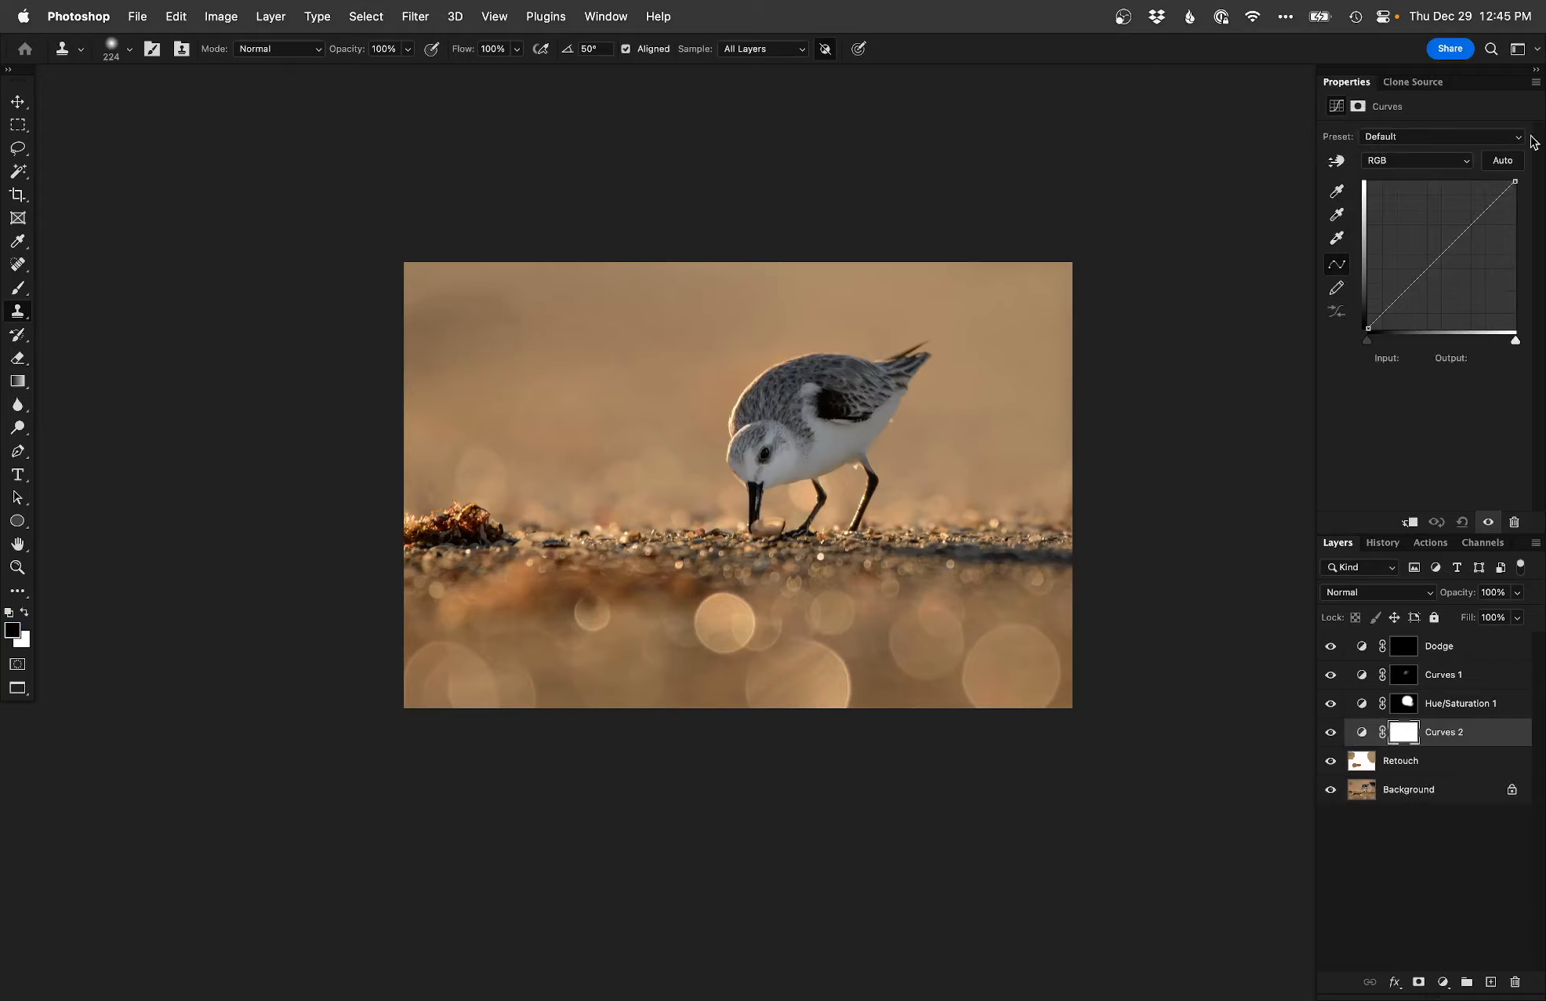
{"action": "left_click_drag", "start_coordinate": [1431, 269], "coordinate": [1448, 268]}
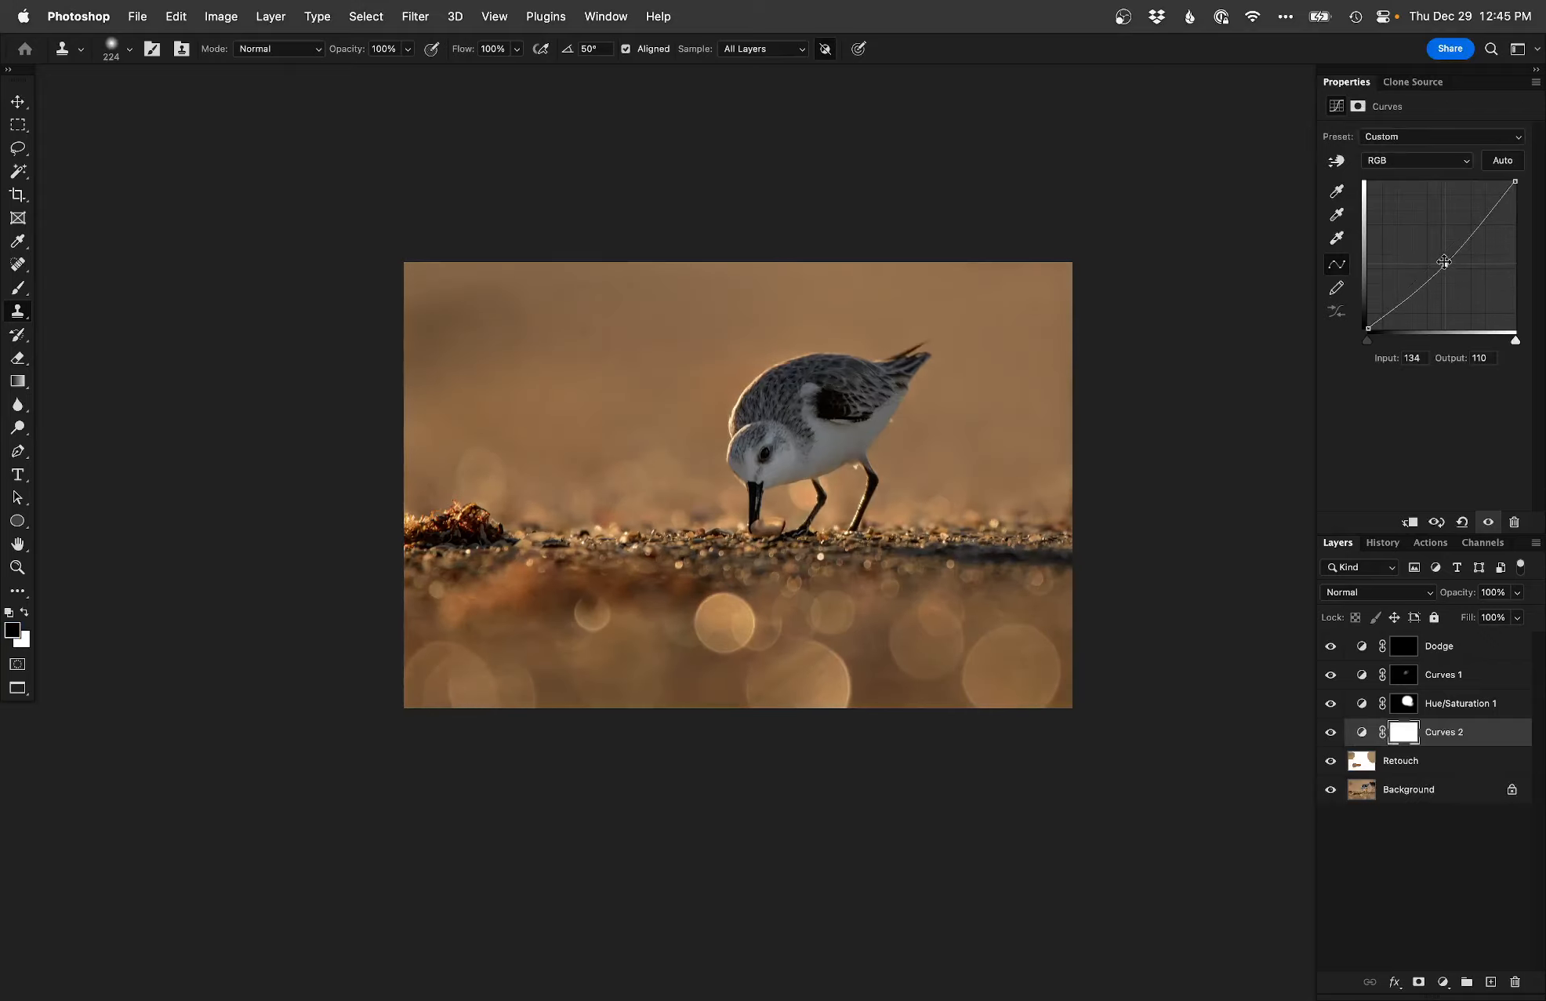
{"action": "key", "text": "super+i"}
- Paint the darkening curve's mask along the photo's lower edge with a very large soft brush to darken the foreground
{"action": "key", "text": "b"}
{"action": "left_click_drag", "start_coordinate": [719, 644], "coordinate": [815, 642]}
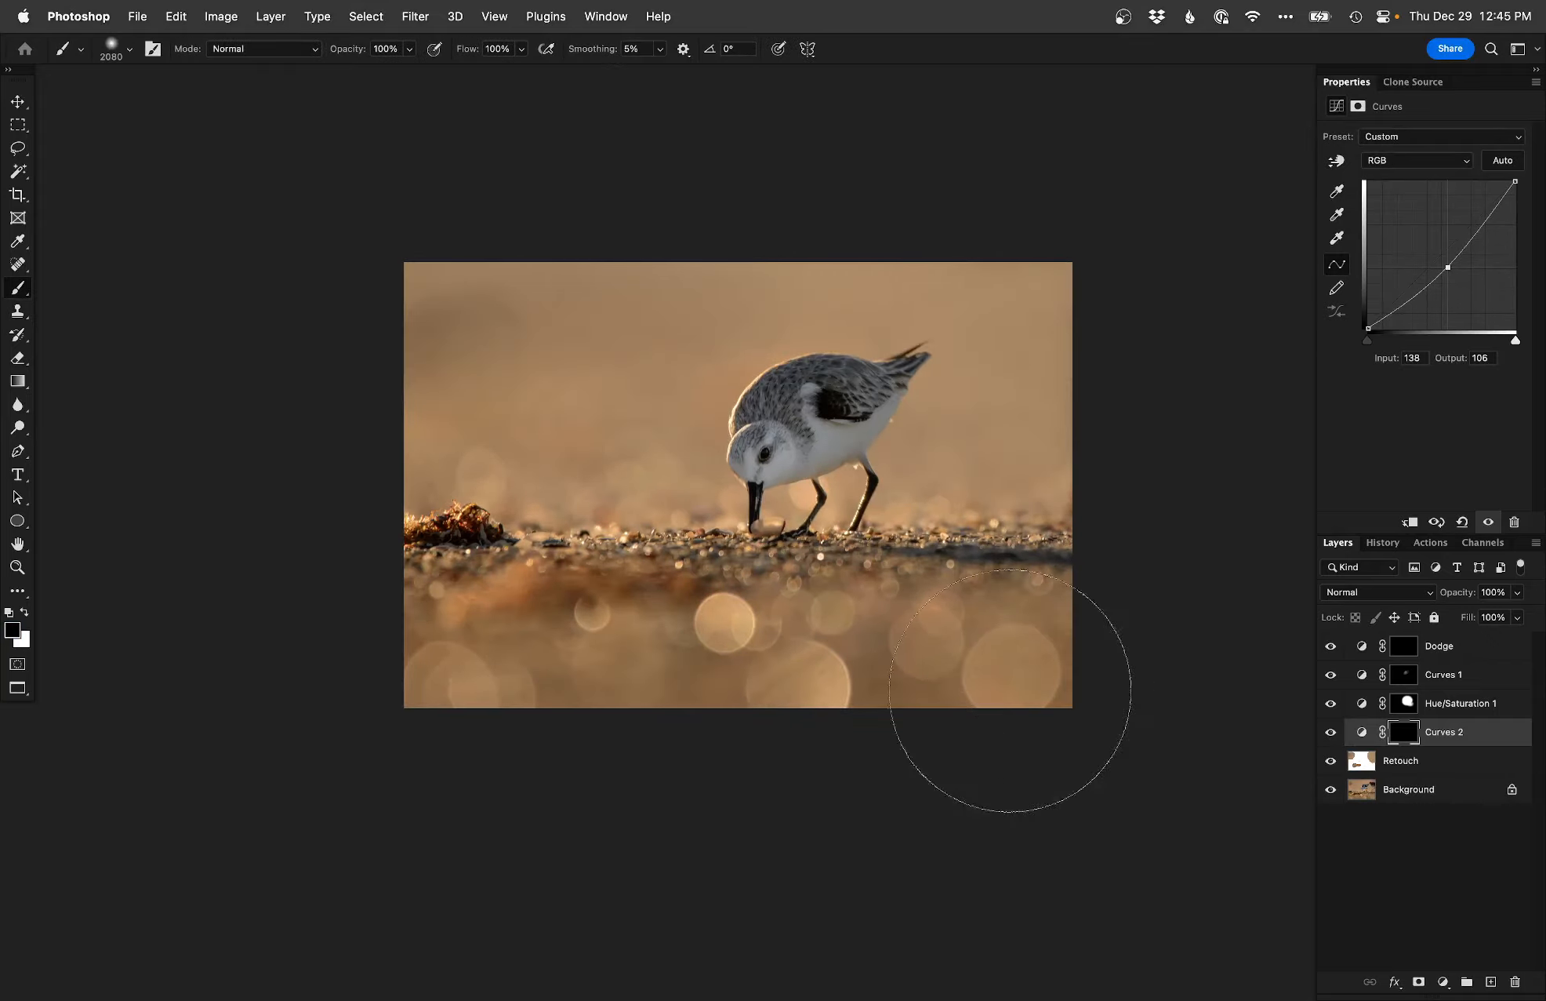
{"action": "key", "text": "x"}
{"action": "left_click", "coordinate": [948, 665]}
{"action": "key", "text": "super+z"}
{"action": "left_click_drag", "start_coordinate": [1130, 749], "coordinate": [342, 795]}
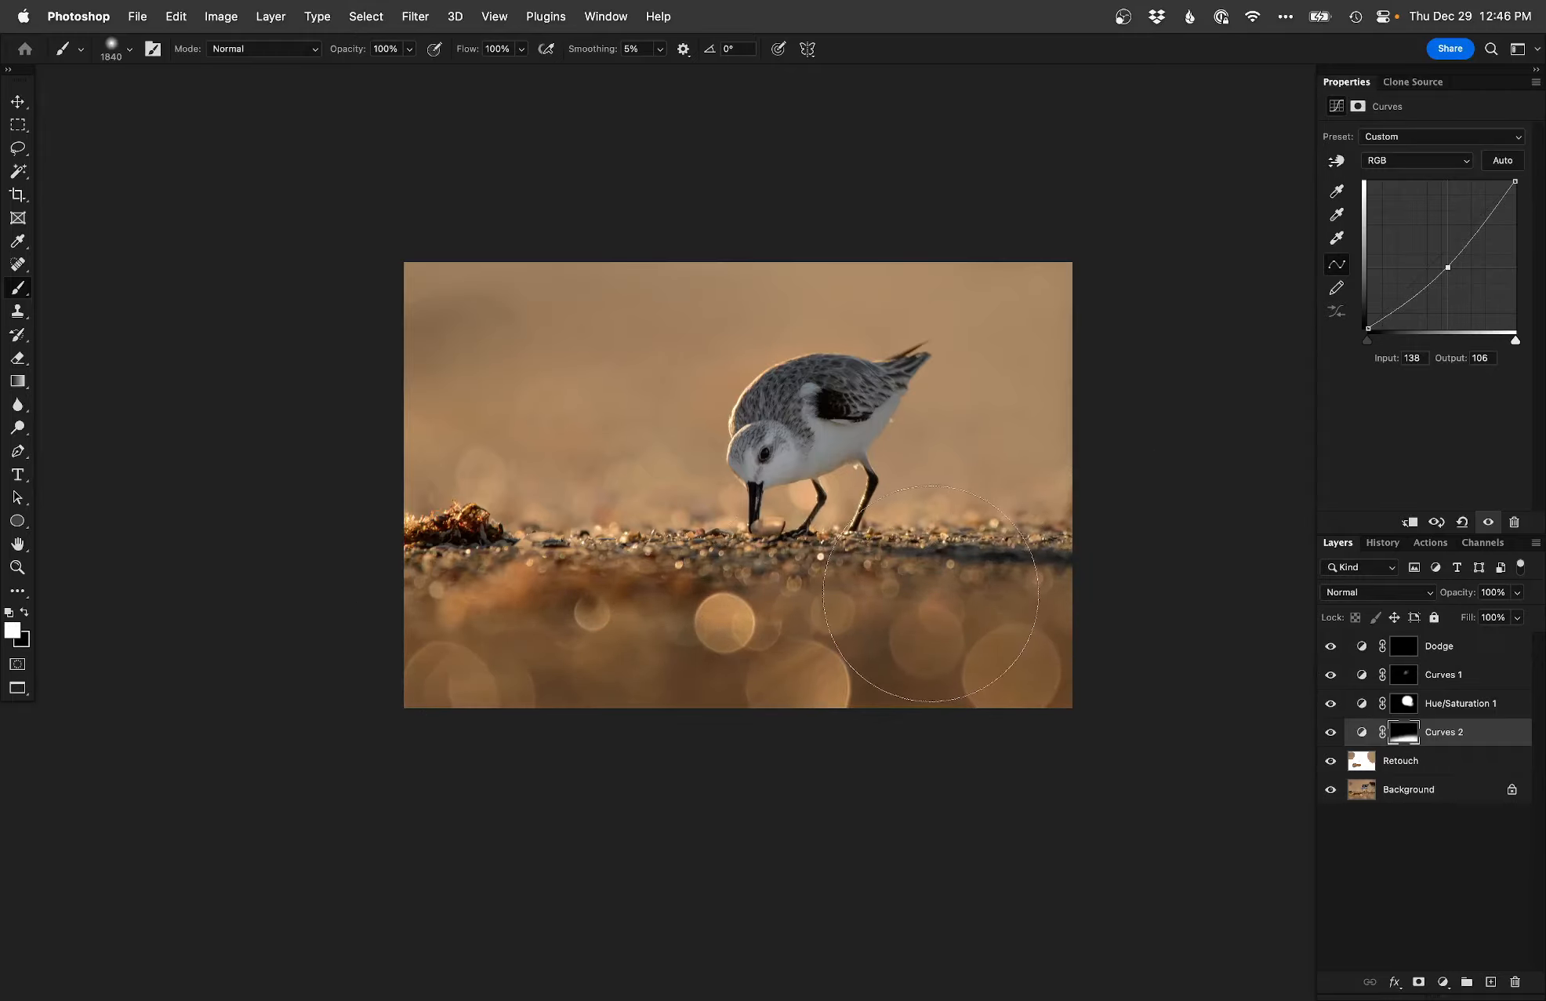
{"action": "key", "text": "x"}
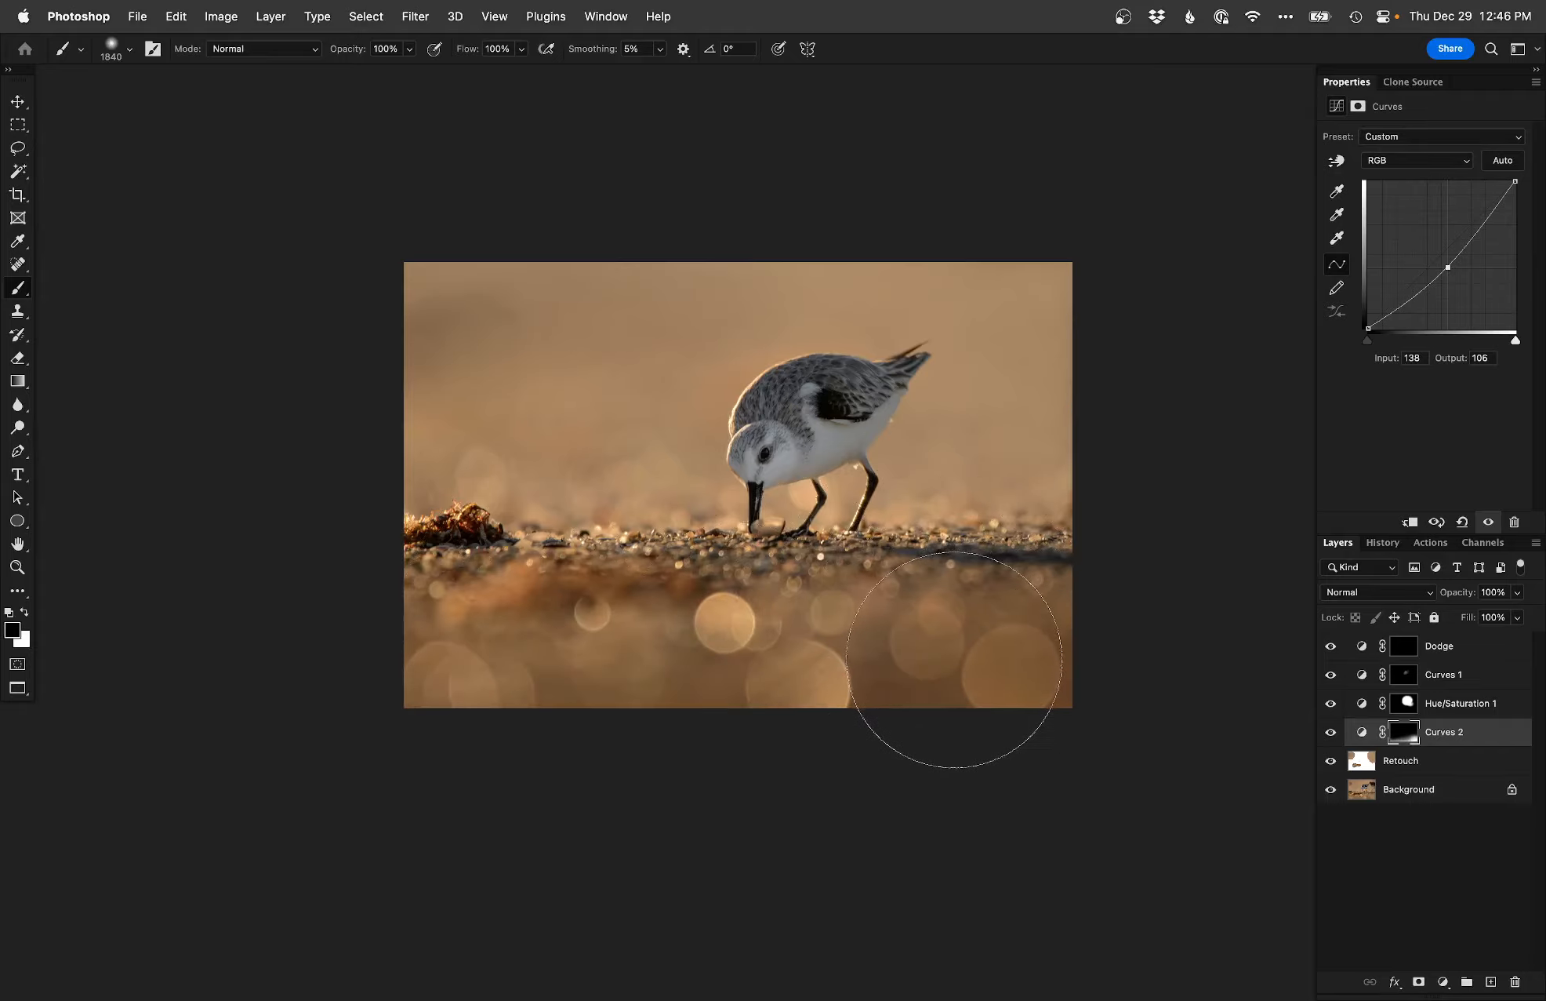
{"action": "left_click", "coordinate": [761, 527], "text": "super"}
{"action": "left_click_drag", "start_coordinate": [769, 609], "coordinate": [762, 601]}
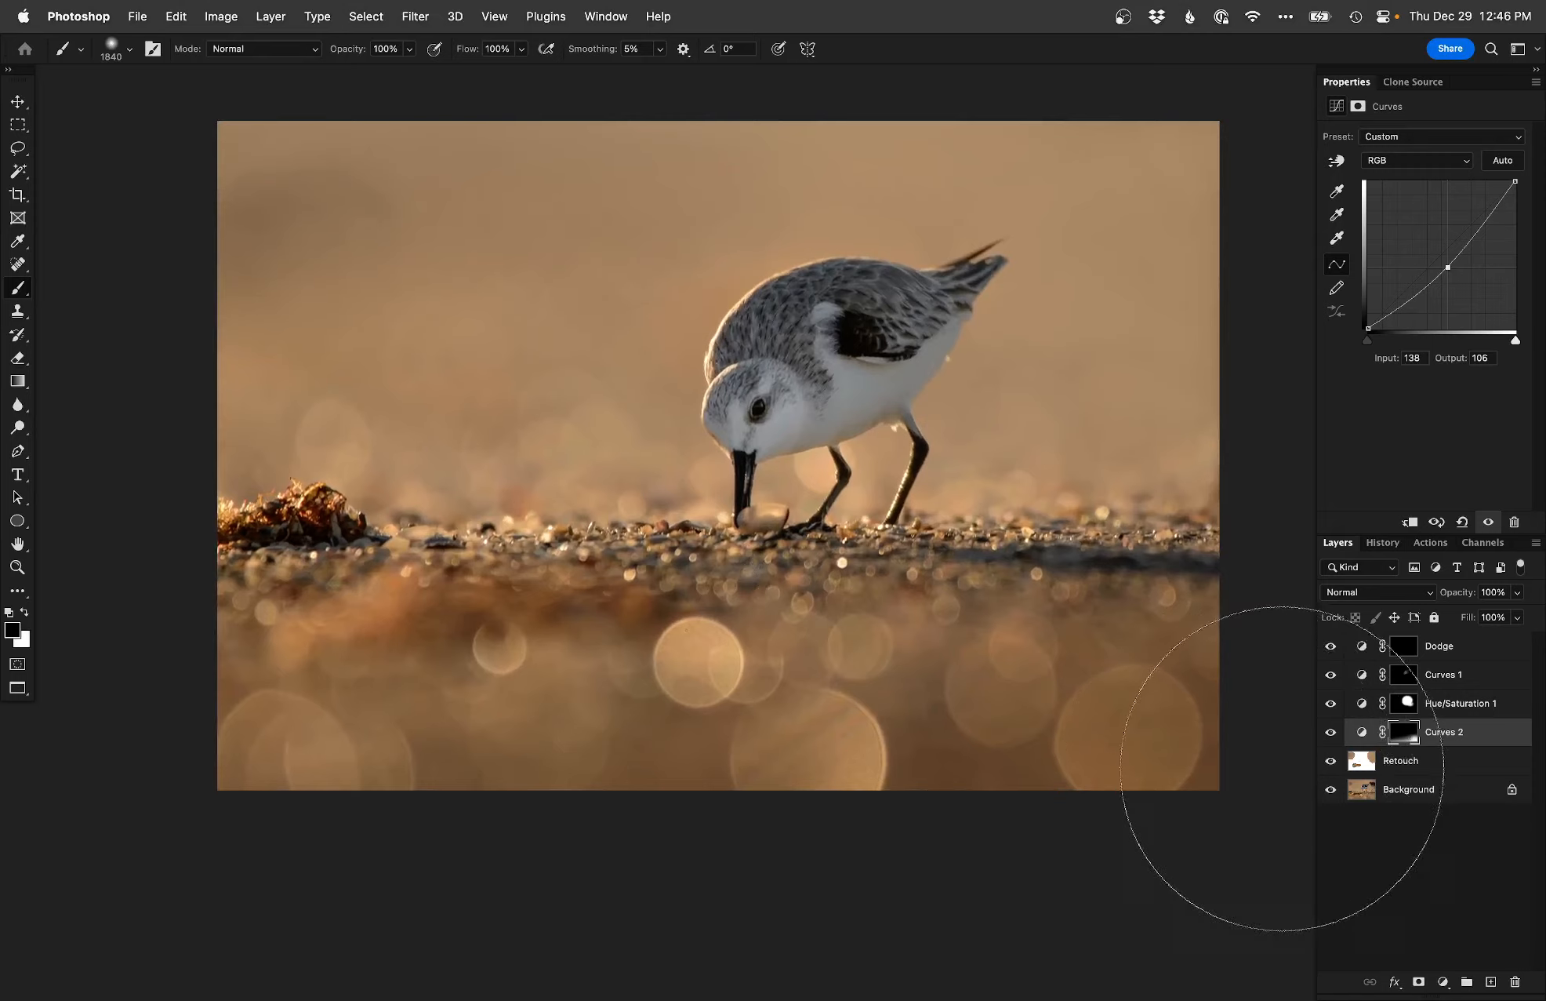
- Add a contrast curves layer, invert its mask and paint the contrast onto the bird with a soft brush
{"action": "key", "text": "F2"}
{"action": "key", "text": "super+i"}
{"action": "left_click_drag", "start_coordinate": [839, 522], "coordinate": [729, 517]}
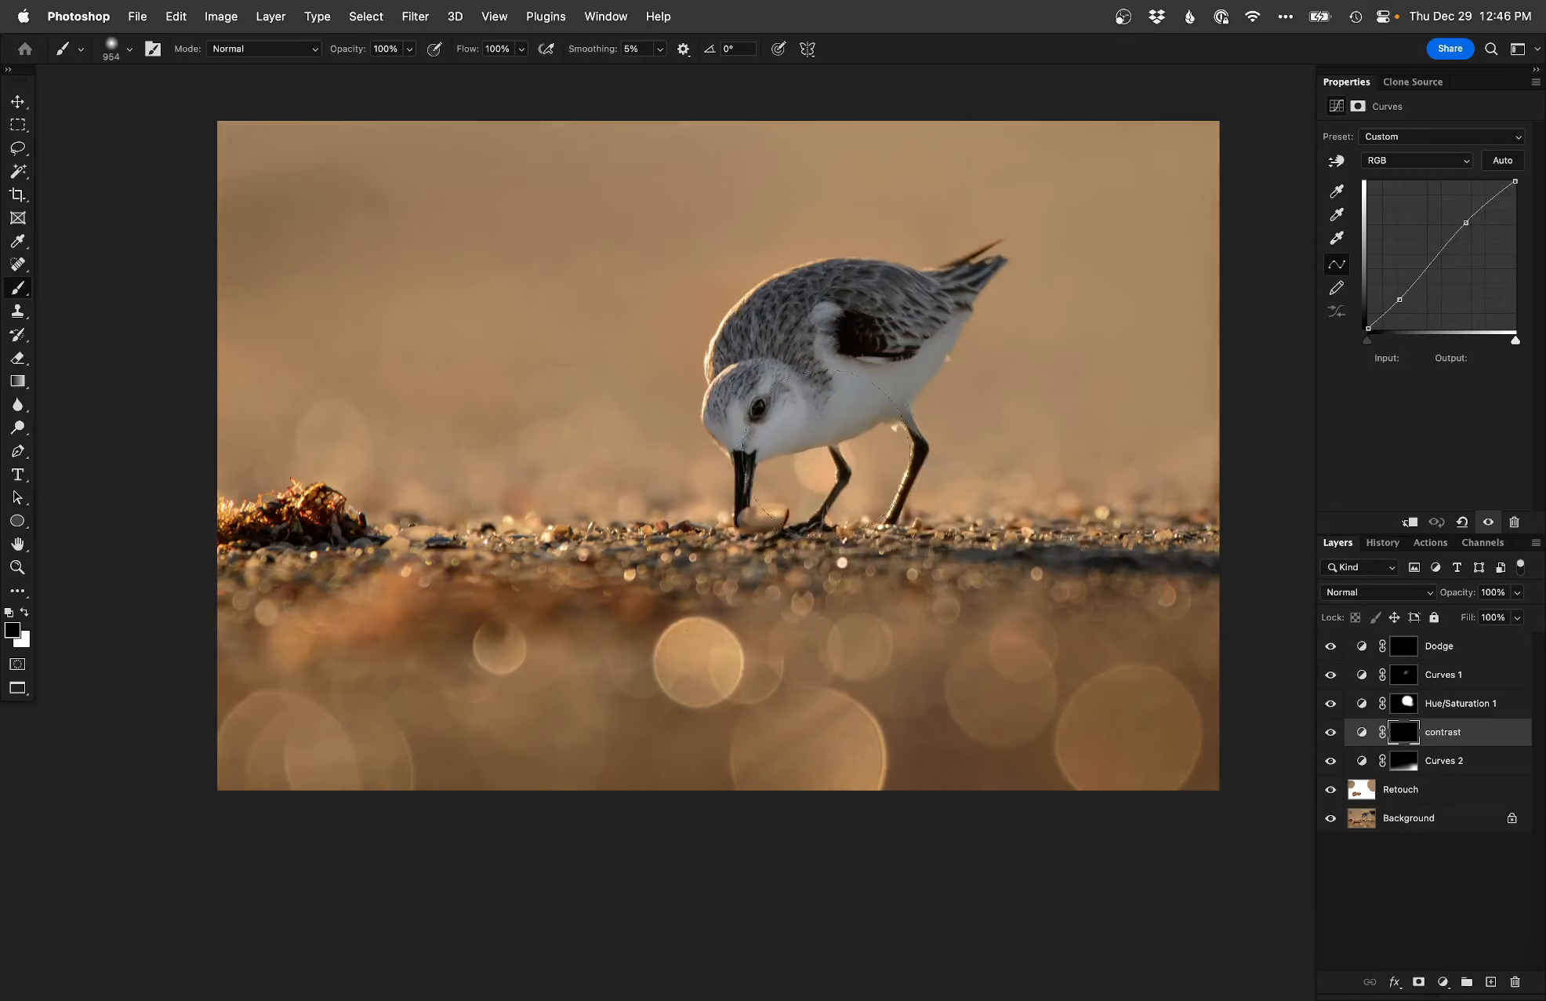
{"action": "left_click_drag", "start_coordinate": [813, 488], "coordinate": [792, 482]}
{"action": "key", "text": "x"}
- Compare the original Background alone with the full edit by hiding and restoring all other layers
{"action": "left_click", "coordinate": [1330, 818], "text": "alt"}
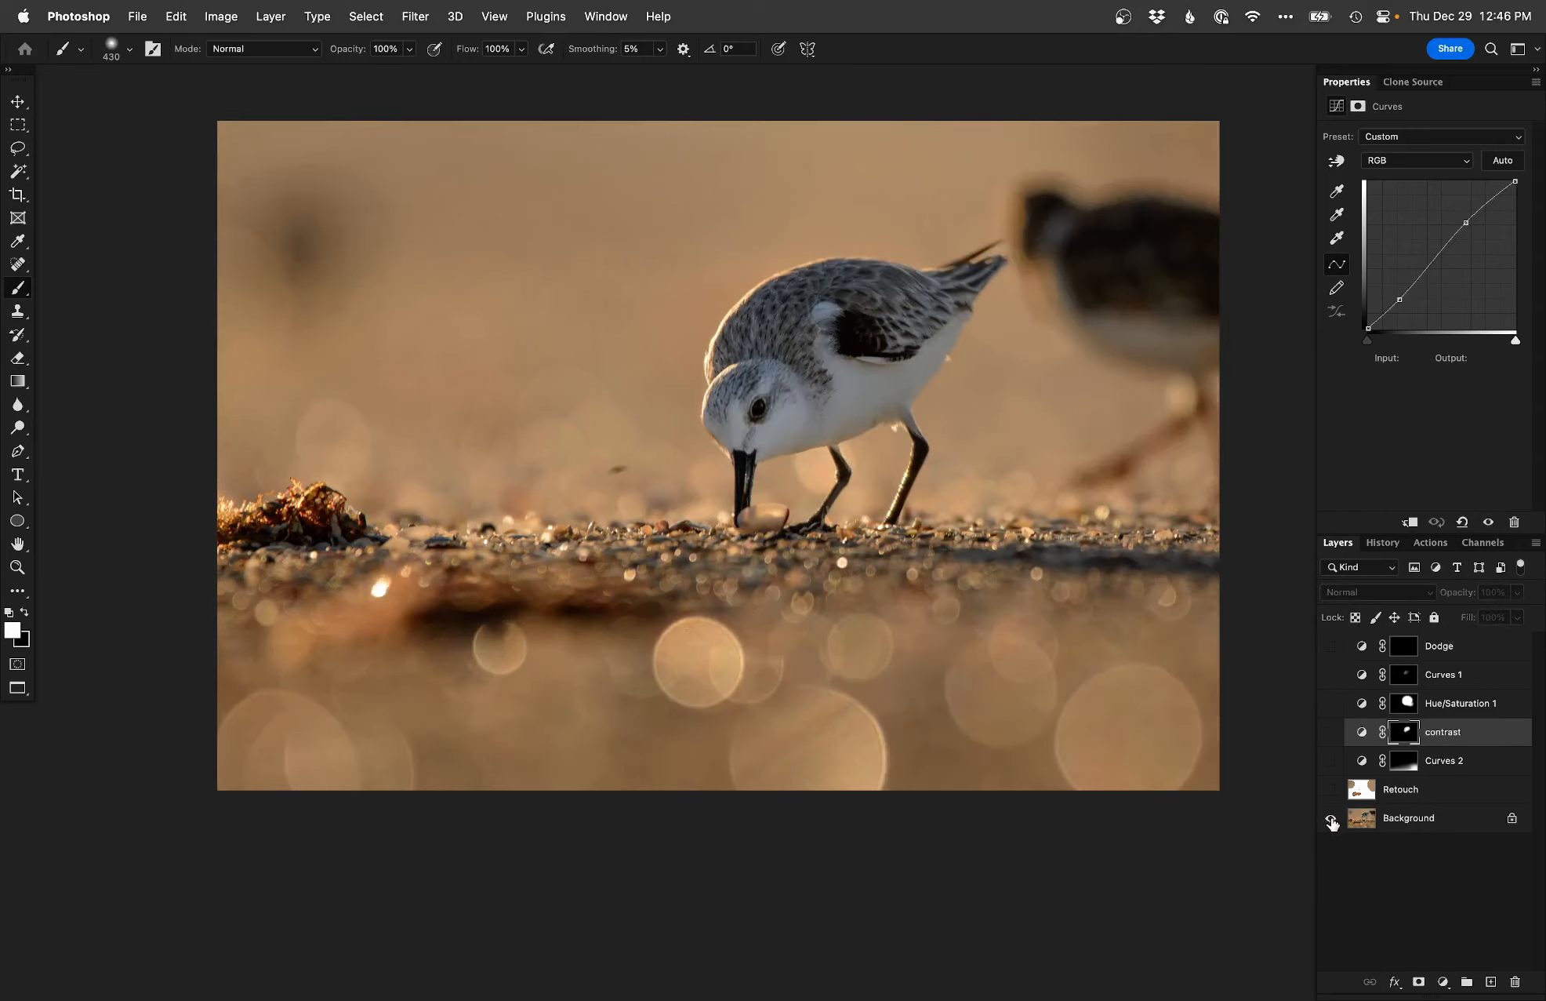
{"action": "left_click", "coordinate": [1331, 818], "text": "alt"}
{"action": "left_click", "coordinate": [1331, 818], "text": "alt"}
{"action": "left_click", "coordinate": [1331, 817], "text": "alt"}
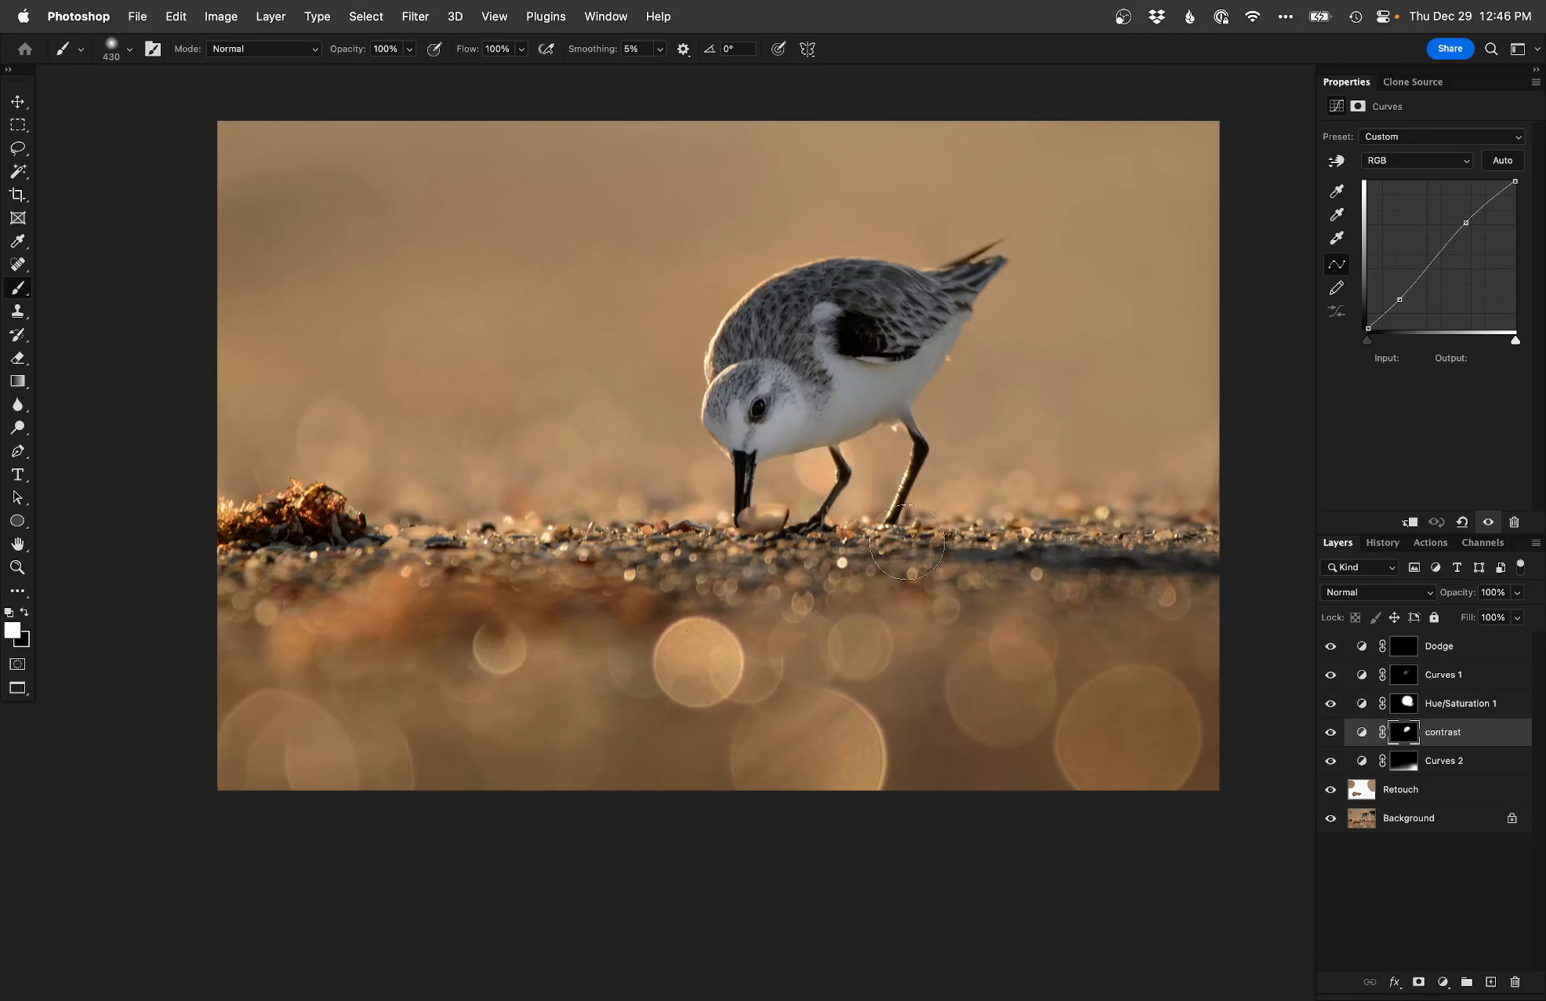
- Save the layered PSD, close it and switch back to Lightroom Classic
{"action": "key", "text": "f"}
{"action": "key", "text": "f"}
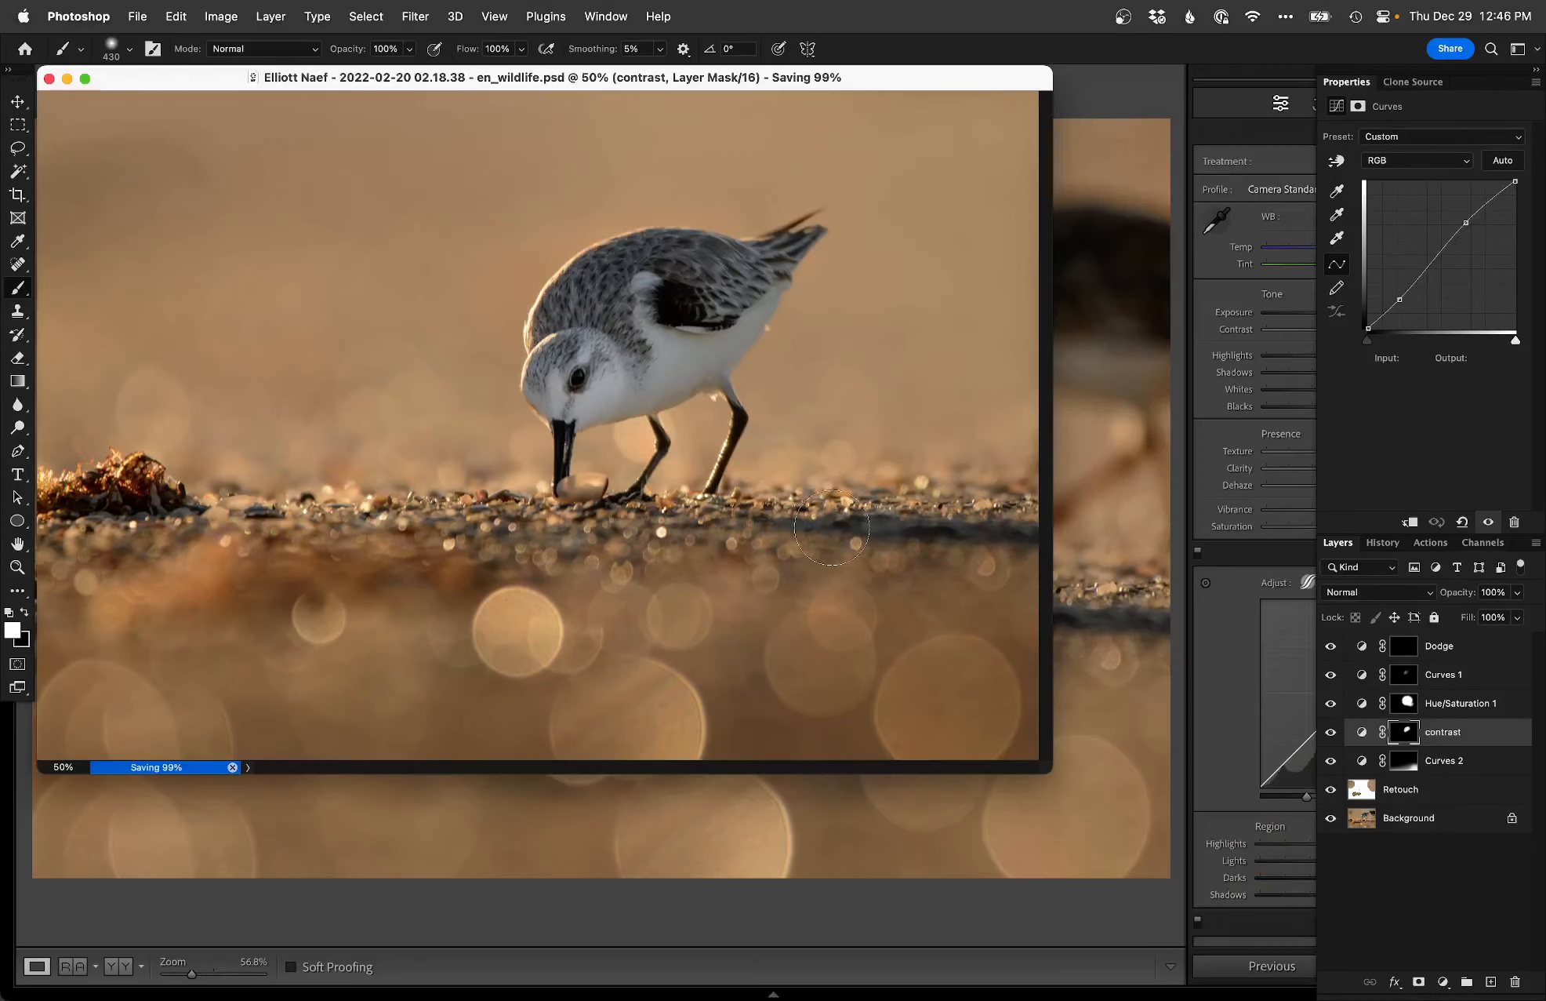
{"action": "left_click_drag", "start_coordinate": [811, 588], "coordinate": [783, 586]}
{"action": "key", "text": "super+w"}
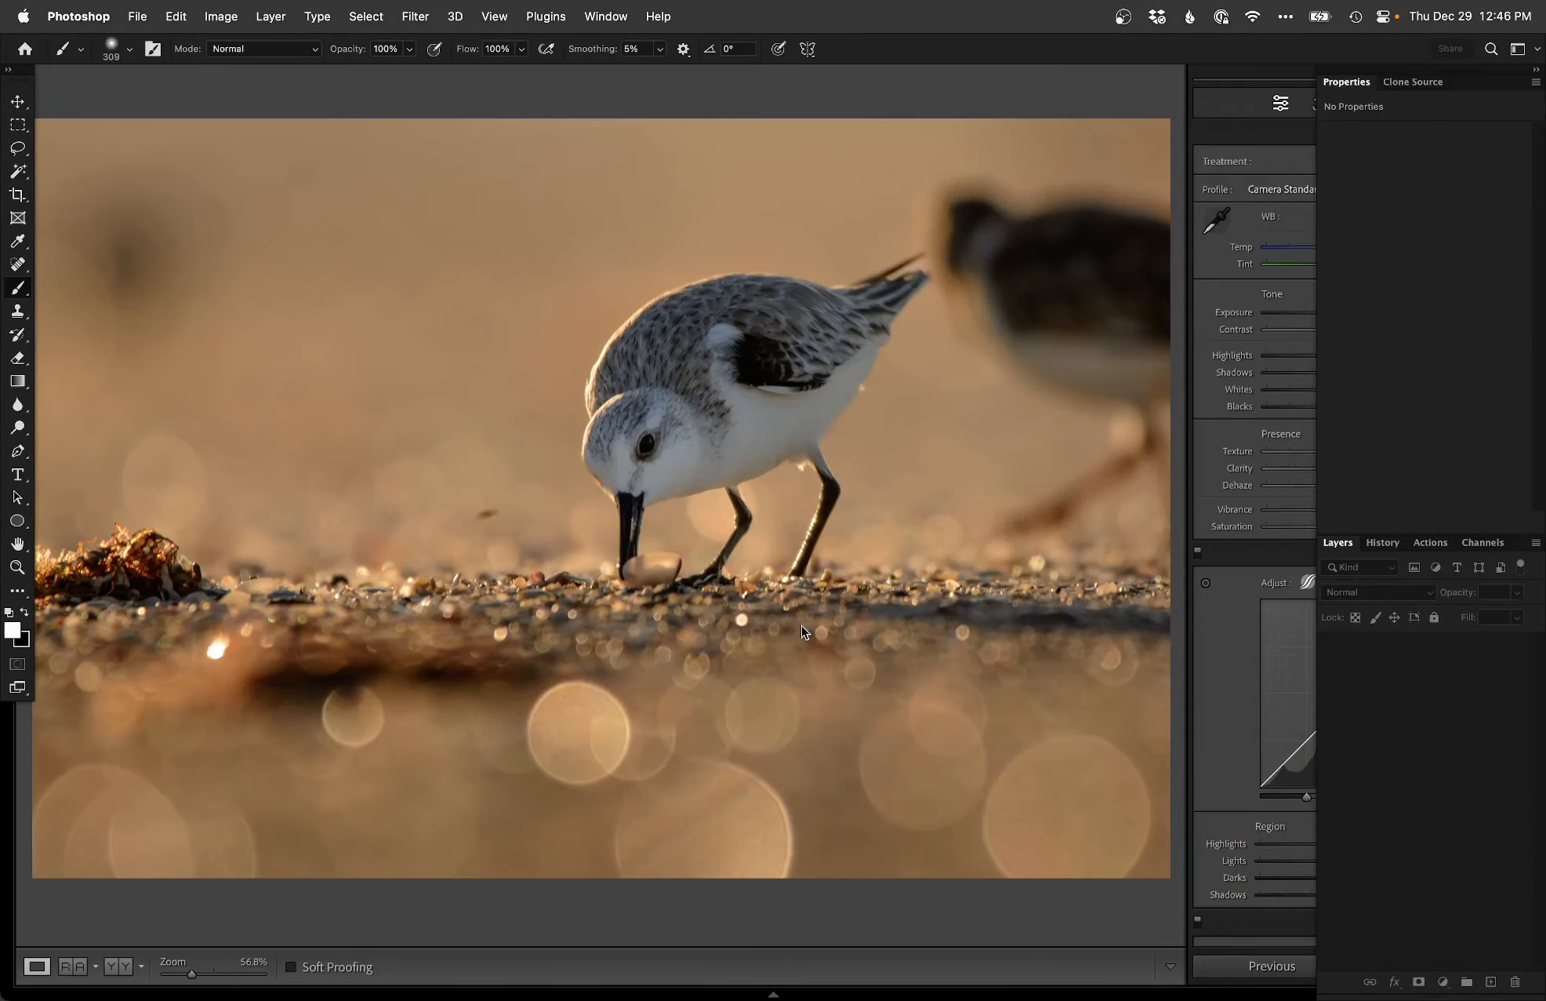
{"action": "left_click", "coordinate": [769, 898]}
- Reset the original NEF photo's Develop settings to its unedited state and return to the library grid
{"action": "key", "text": "g"}
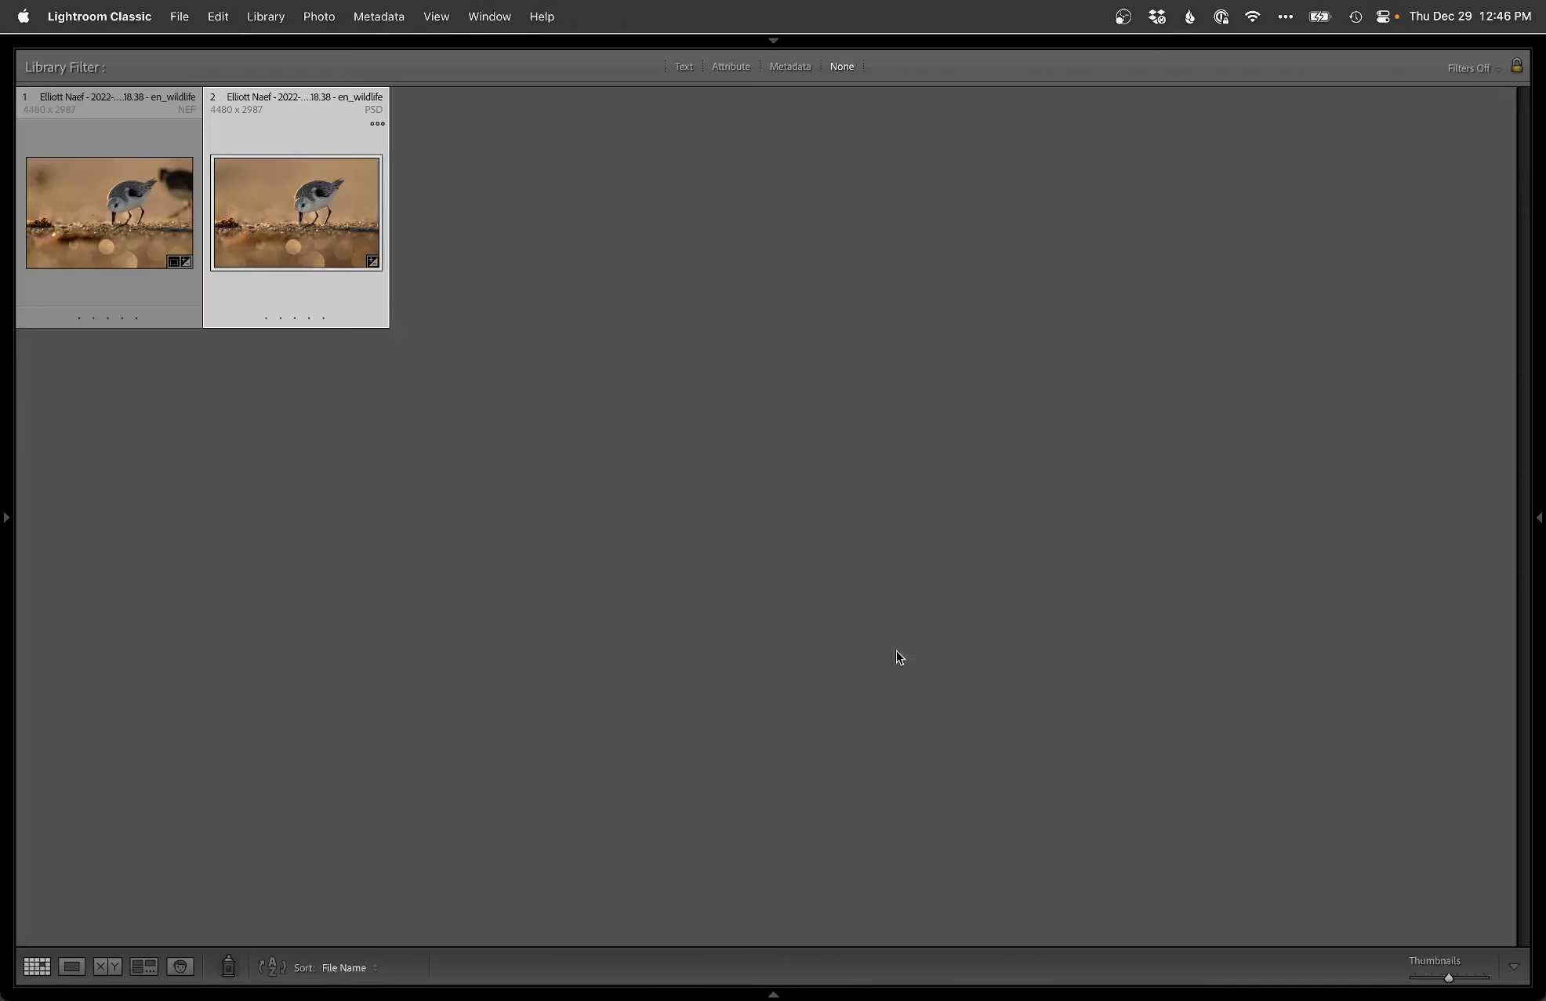
{"action": "left_click", "coordinate": [115, 169]}
{"action": "key", "text": "d"}
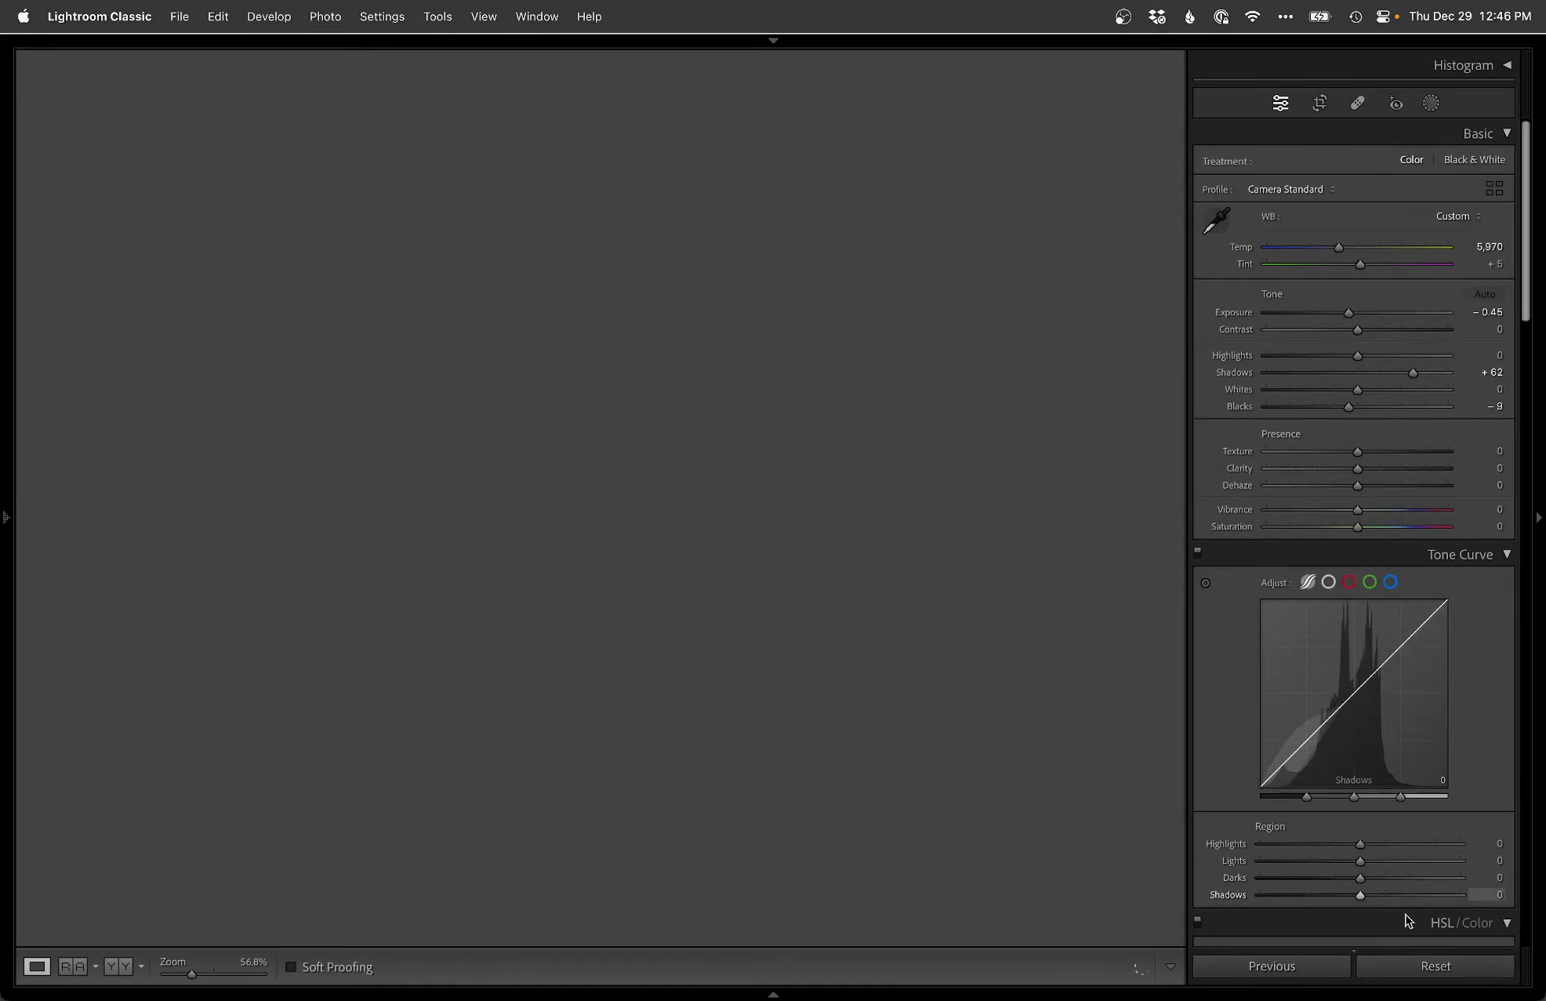
{"action": "key", "text": "g"}
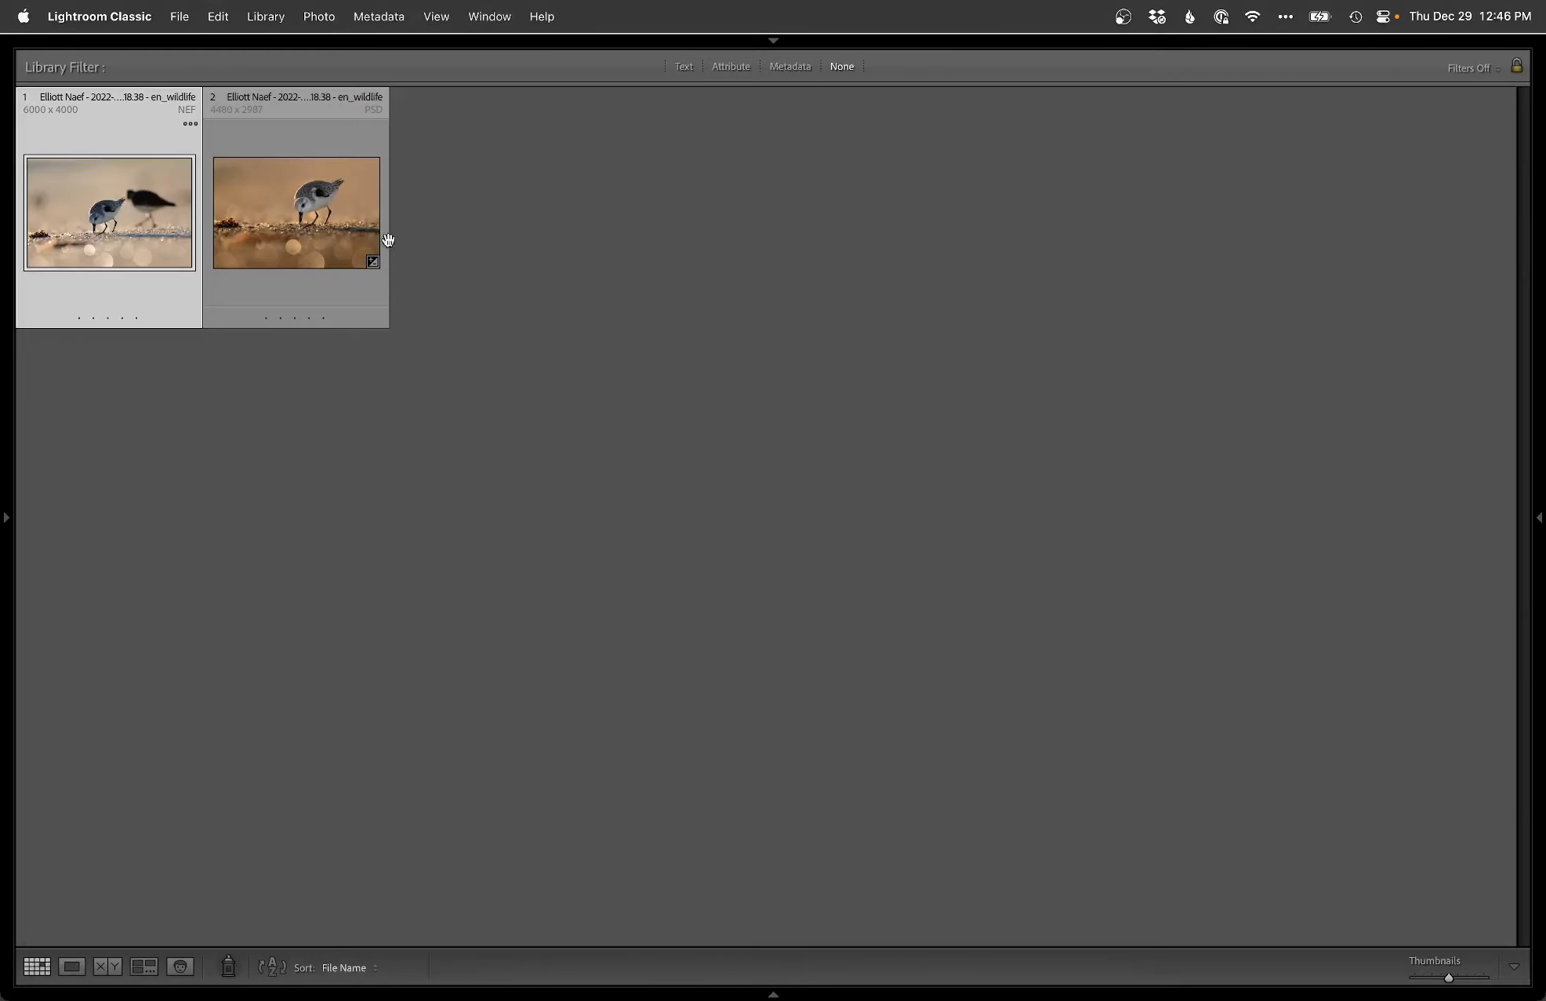
- Compare the unedited NEF and the finished PSD side by side in Survey view, and view the PSD on its own
{"action": "key", "text": "super+a"}
{"action": "key", "text": "n"}
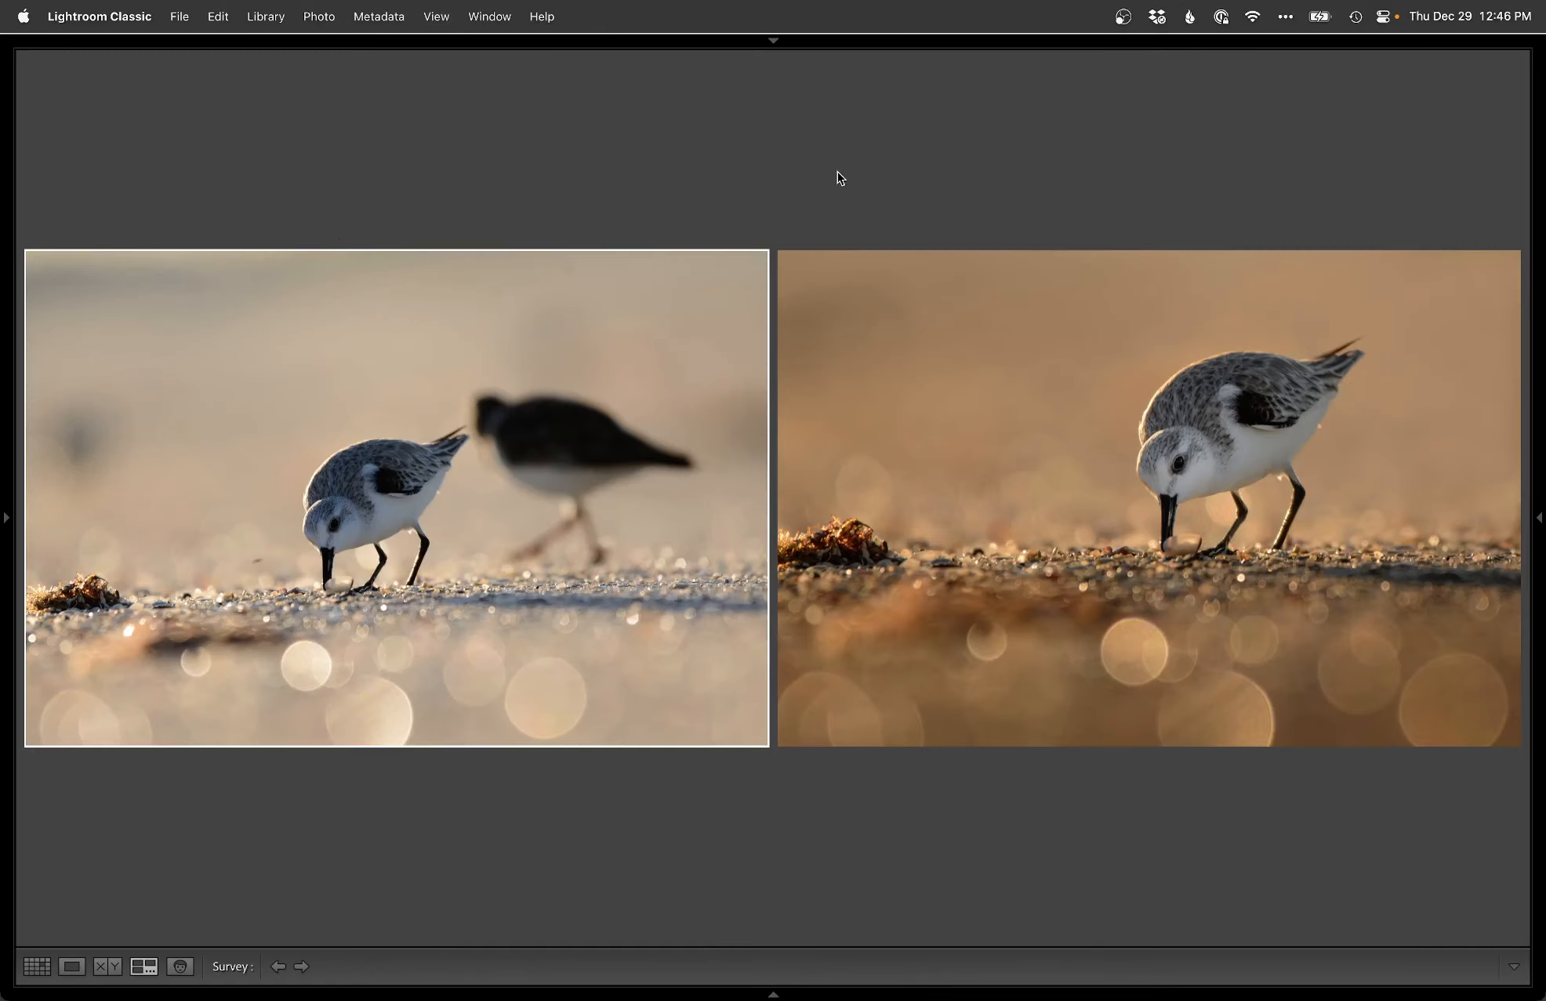
{"action": "double_click", "coordinate": [1269, 526]}
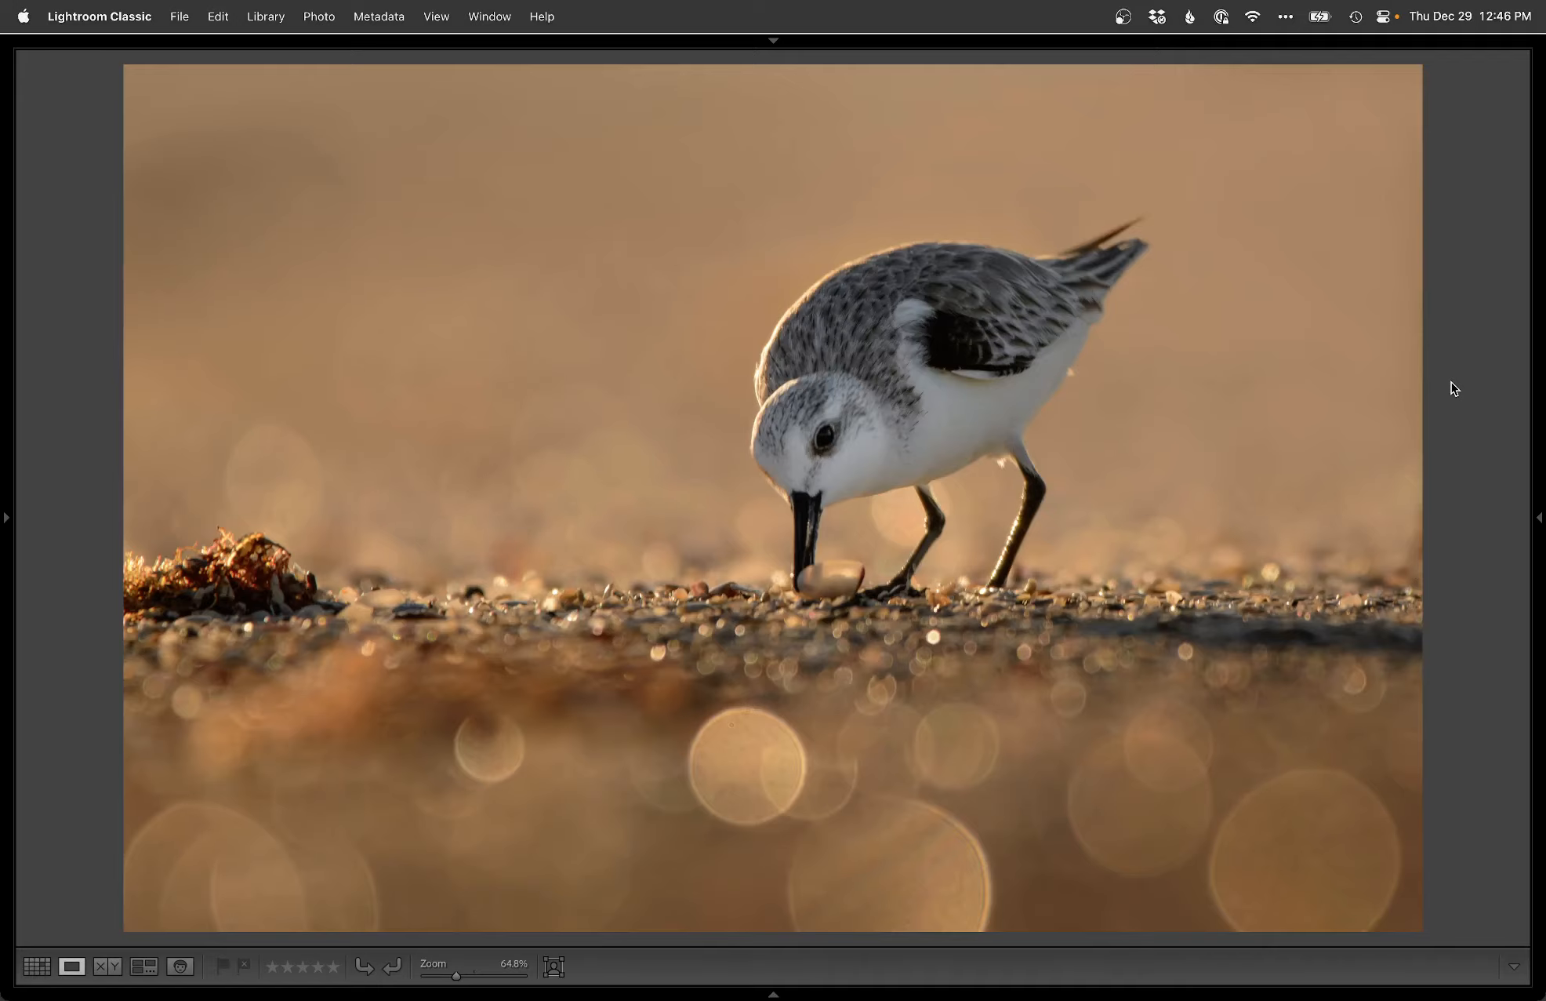
{"action": "left_click", "coordinate": [1541, 484]}
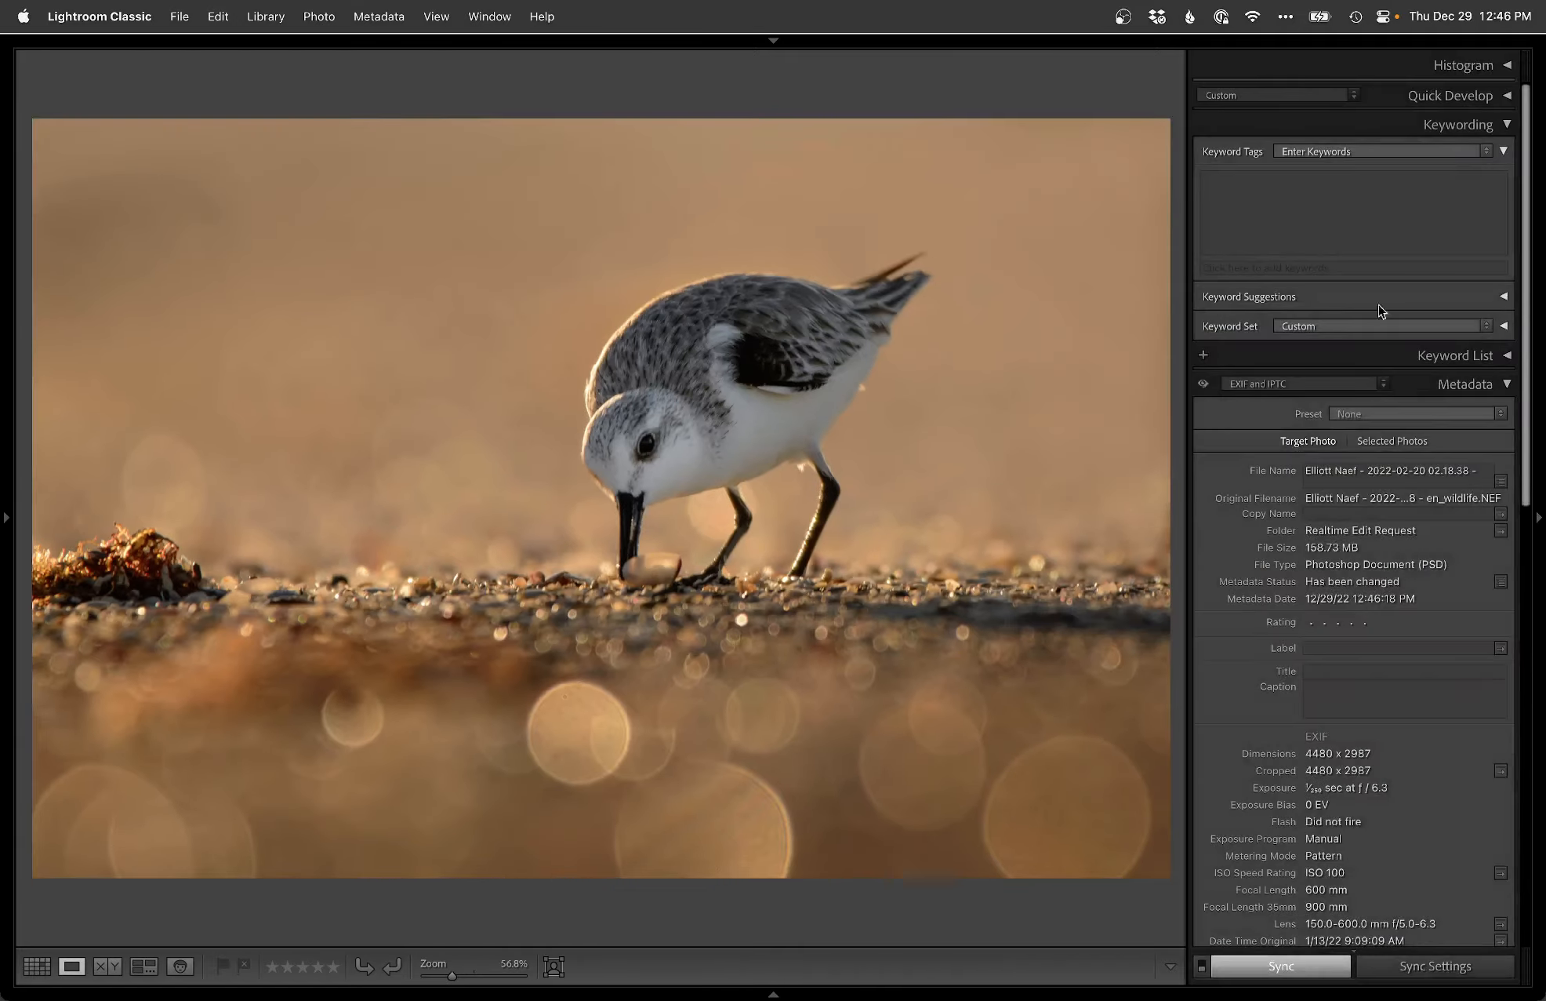
{"action": "left_click", "coordinate": [1541, 422]}
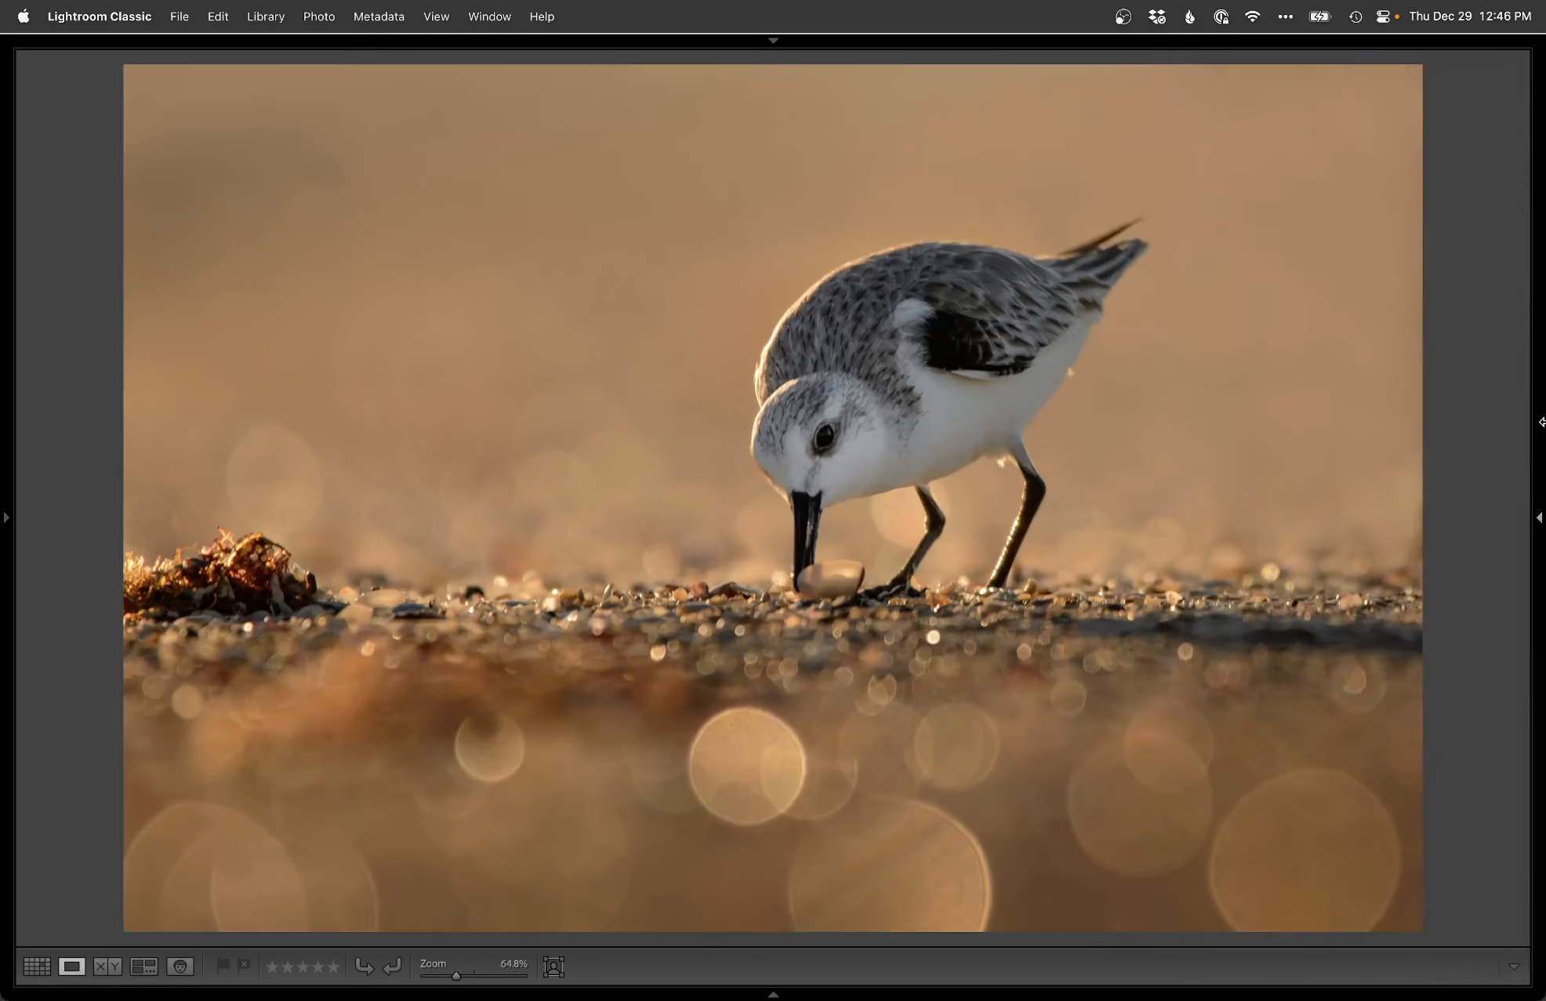
- Switch to Safari, open the website's Realtime Edits videos page and look through its photo submission section
{"action": "key", "text": "super+Tab"}
{"action": "scroll", "coordinate": [813, 267], "scroll_direction": "up", "scroll_amount": 10}
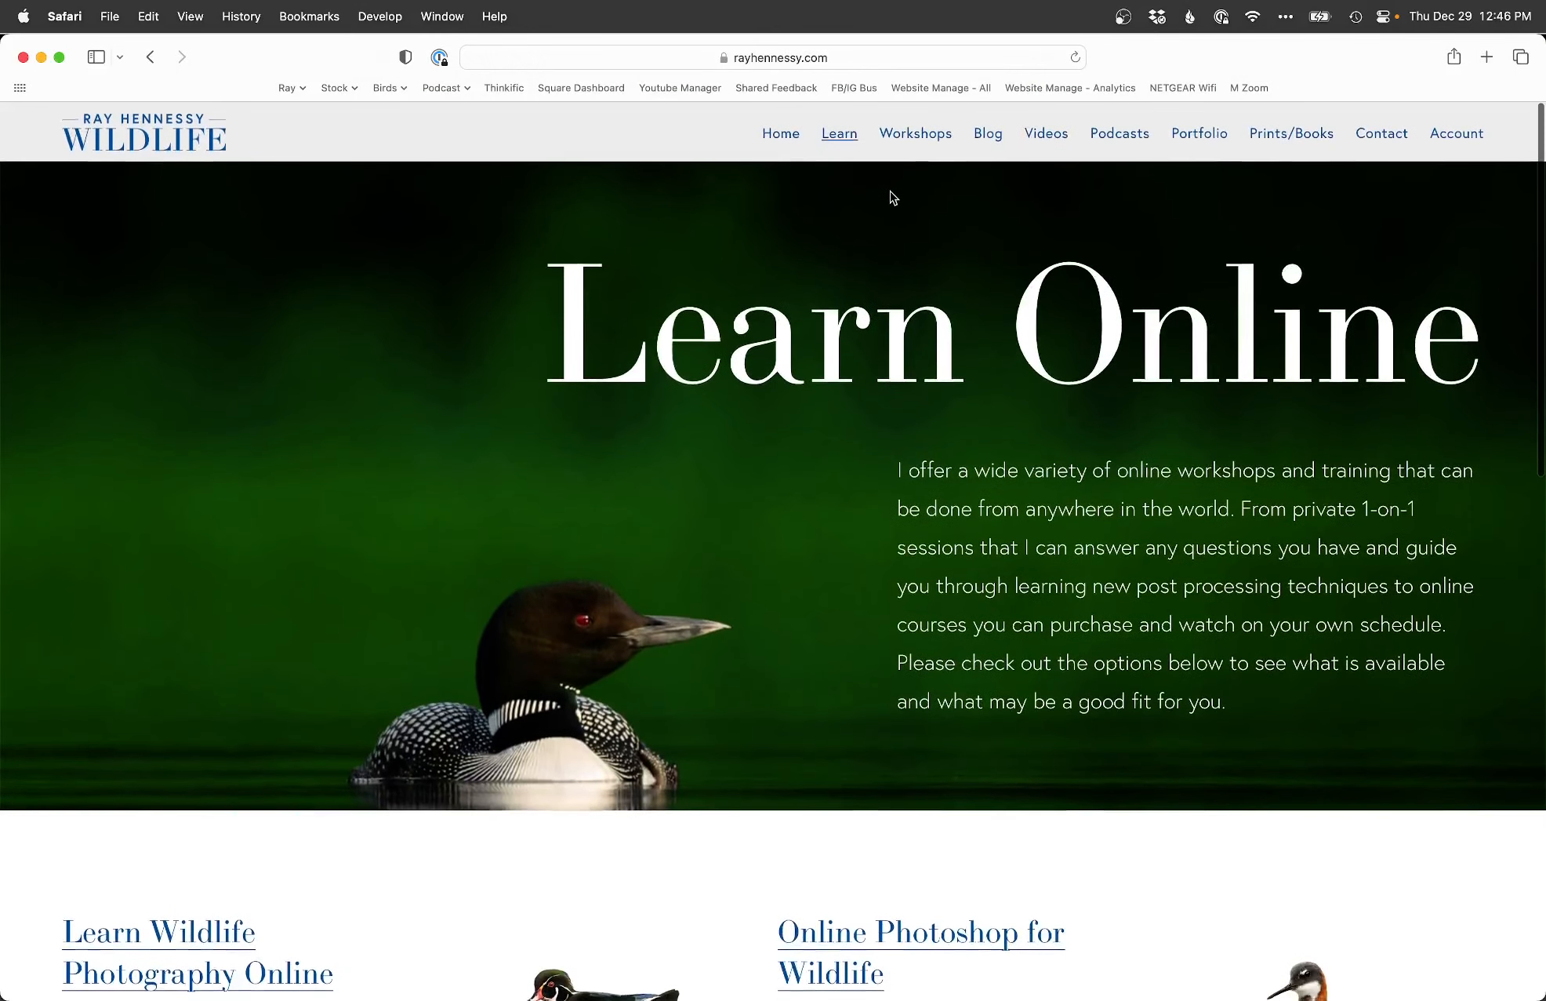
{"action": "mouse_move", "coordinate": [1058, 129]}
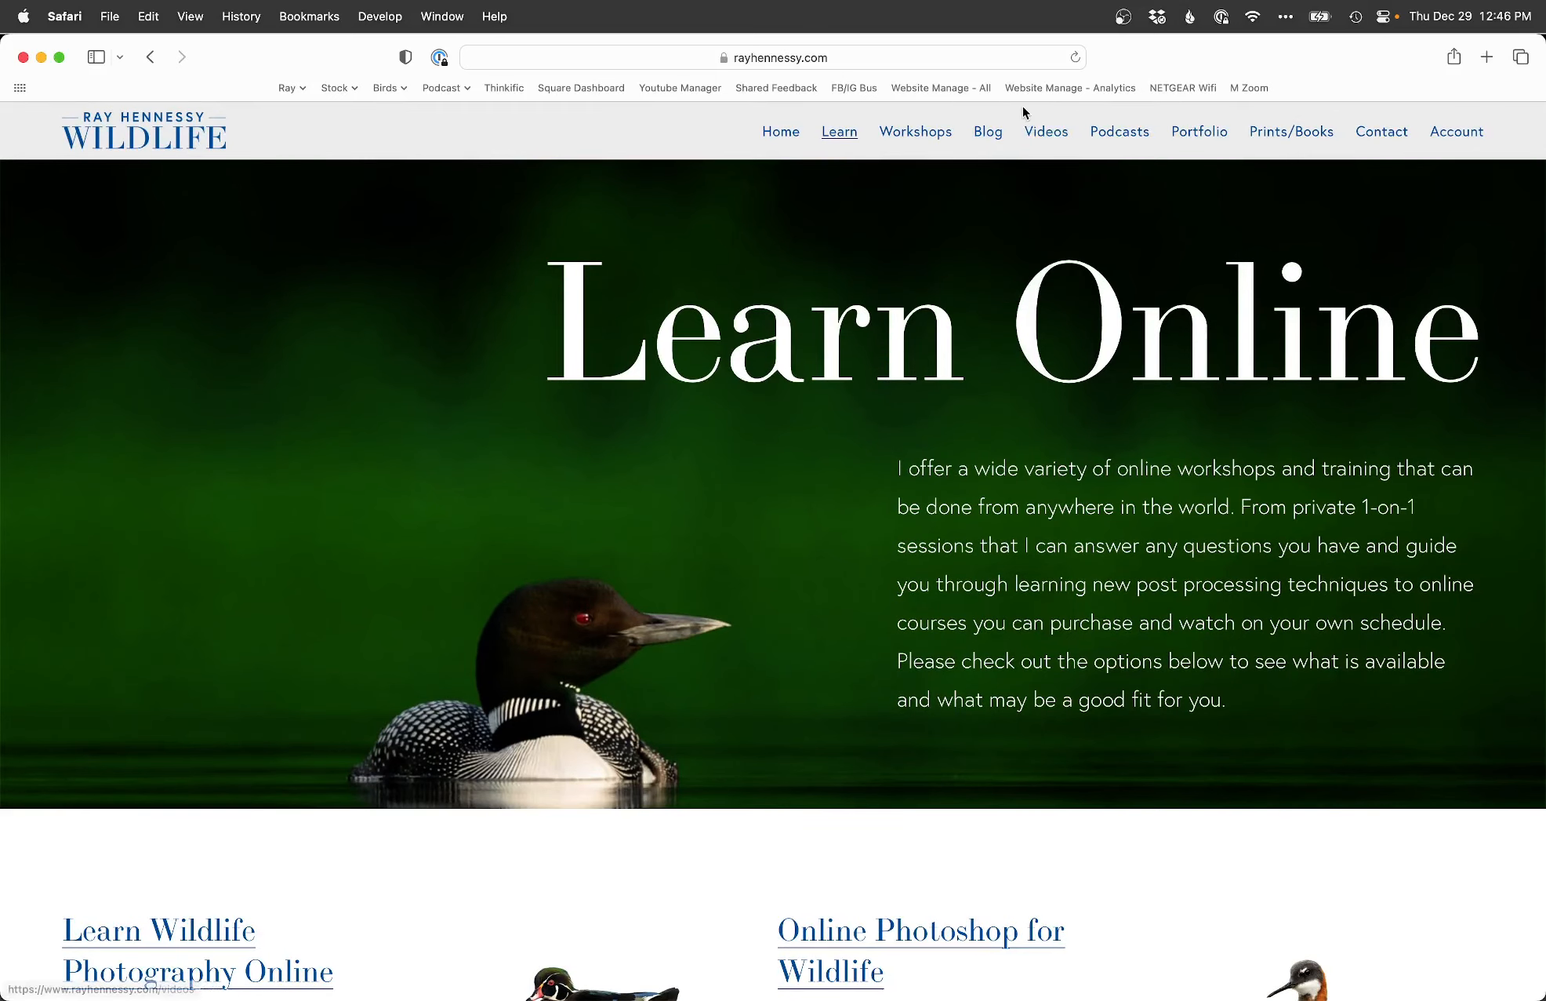
{"action": "left_click", "coordinate": [1042, 271]}
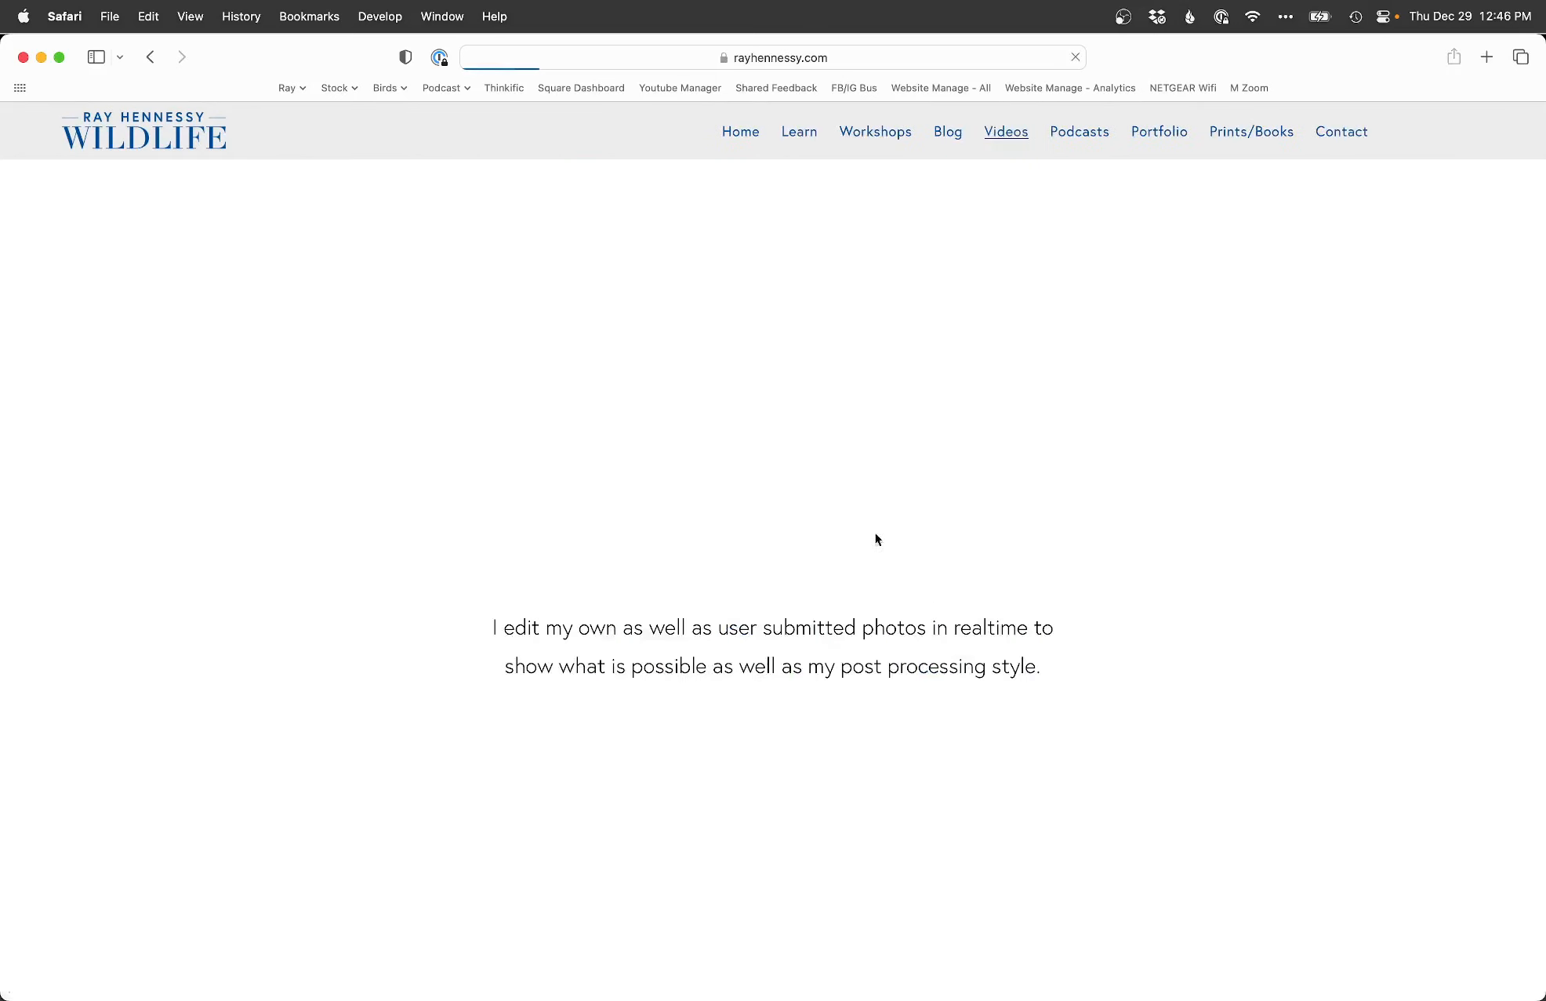
{"action": "scroll", "coordinate": [910, 738], "scroll_direction": "down", "scroll_amount": 8}
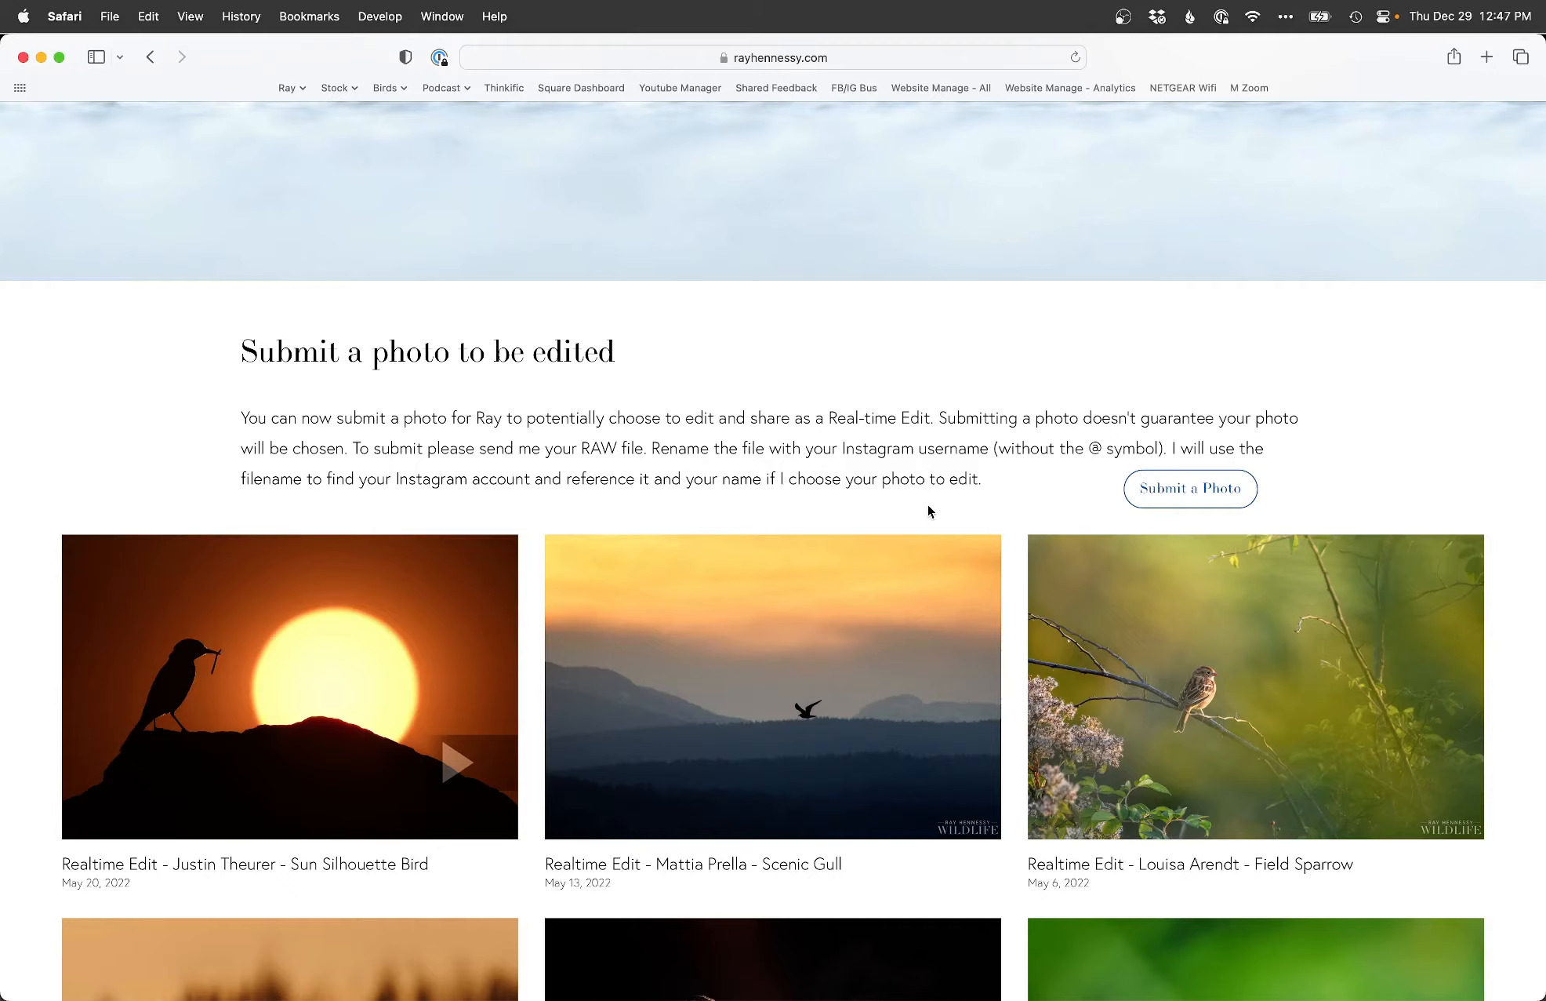
{"action": "scroll", "coordinate": [927, 503], "scroll_direction": "up", "scroll_amount": 8}
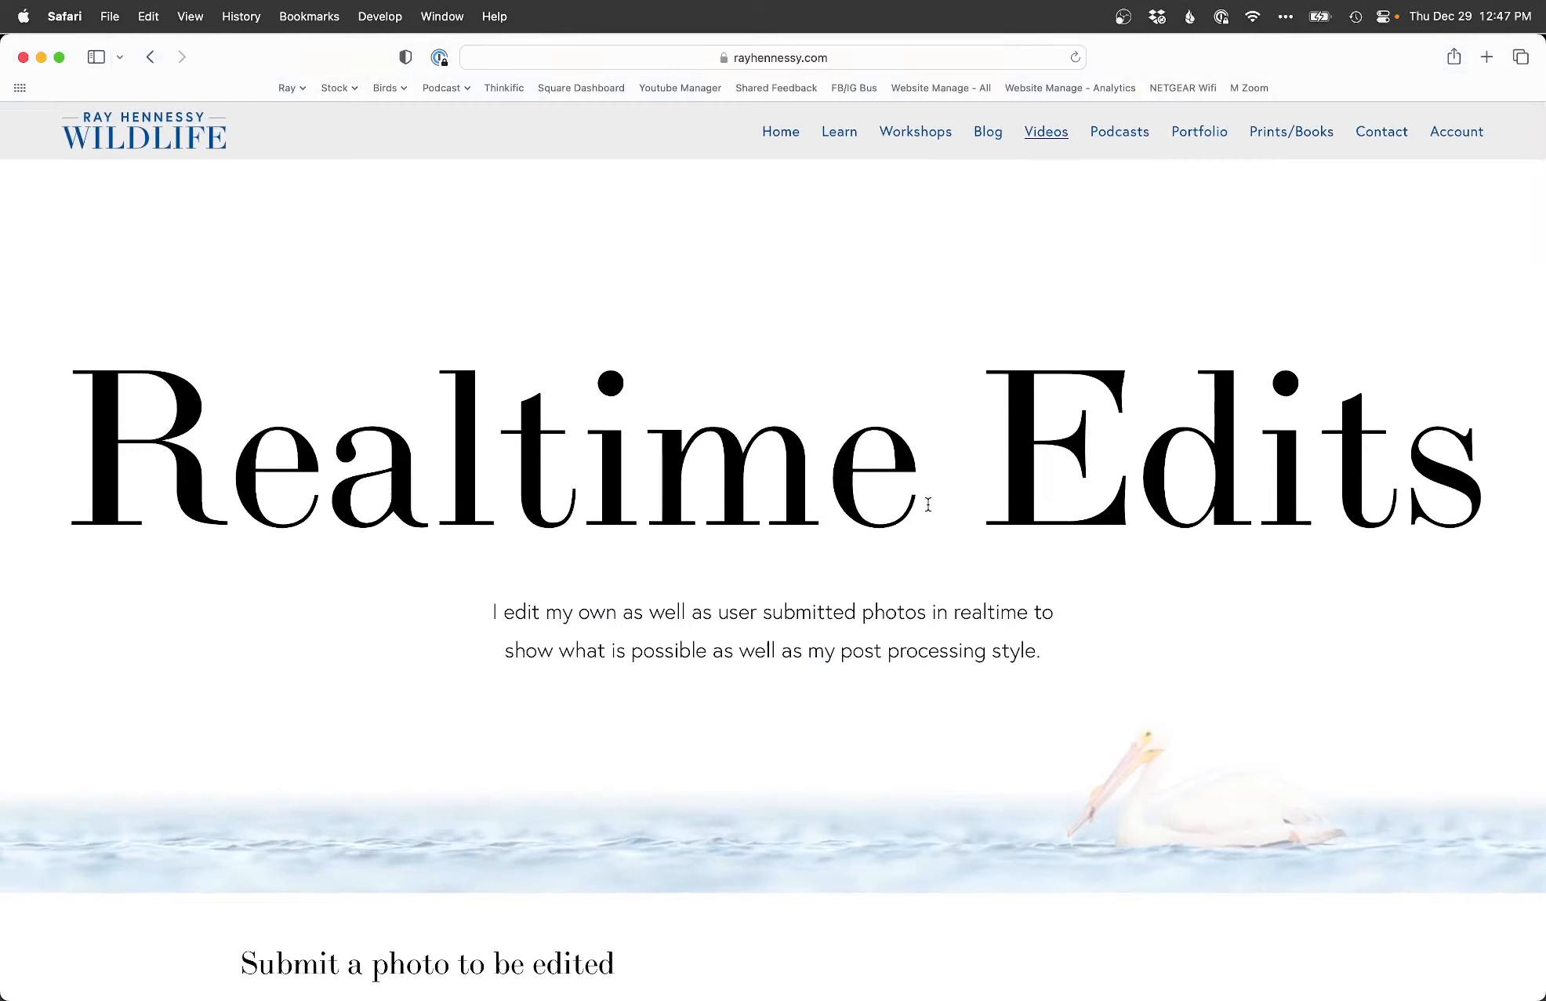
{"action": "left_click", "coordinate": [1126, 16]}
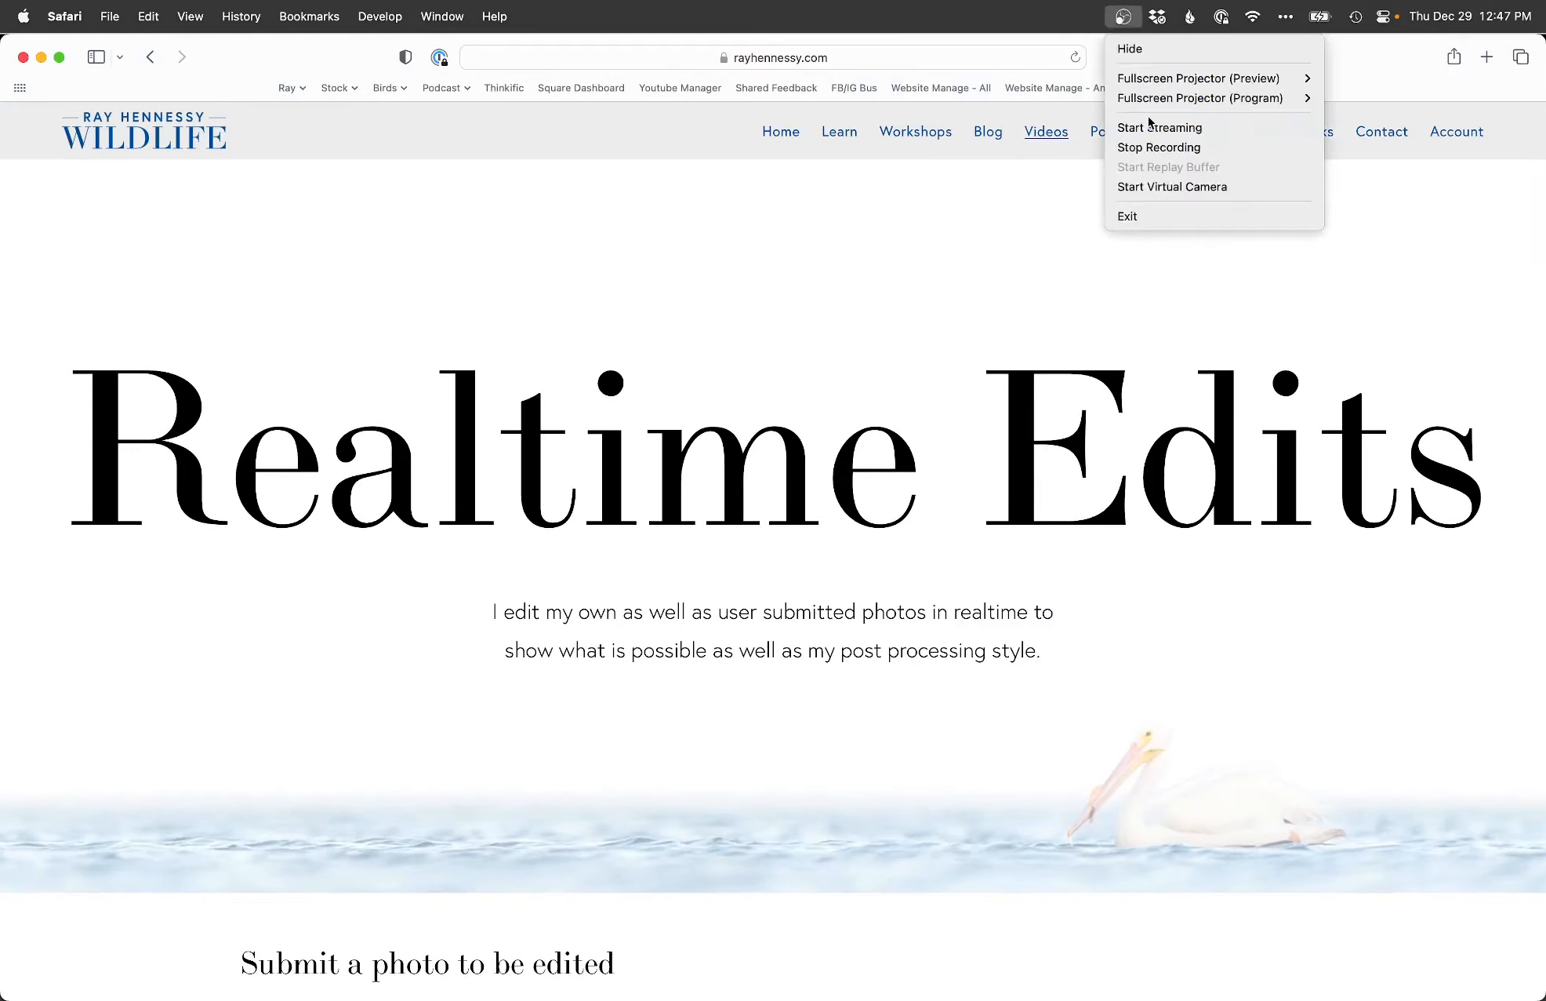